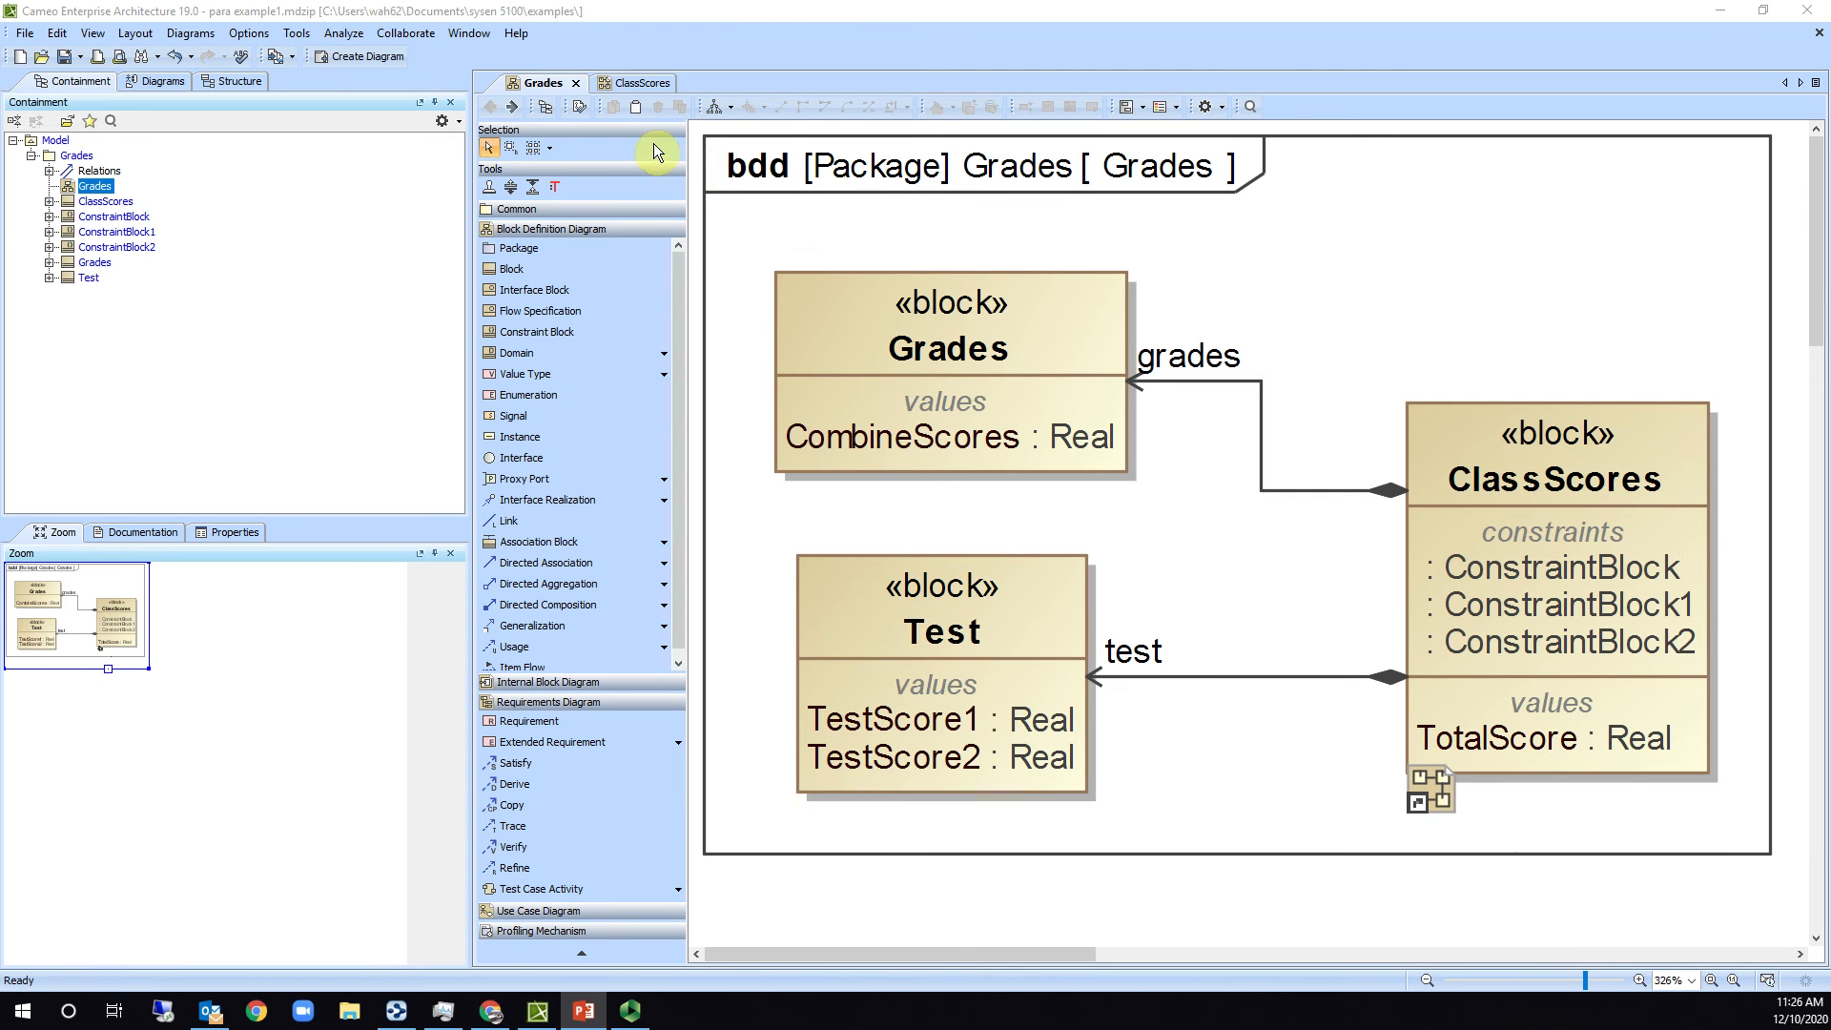
Look at the example's ClassScores internal block diagram and return to the Grades block definition diagram.
{"action": "left_click", "coordinate": [513, 107]}
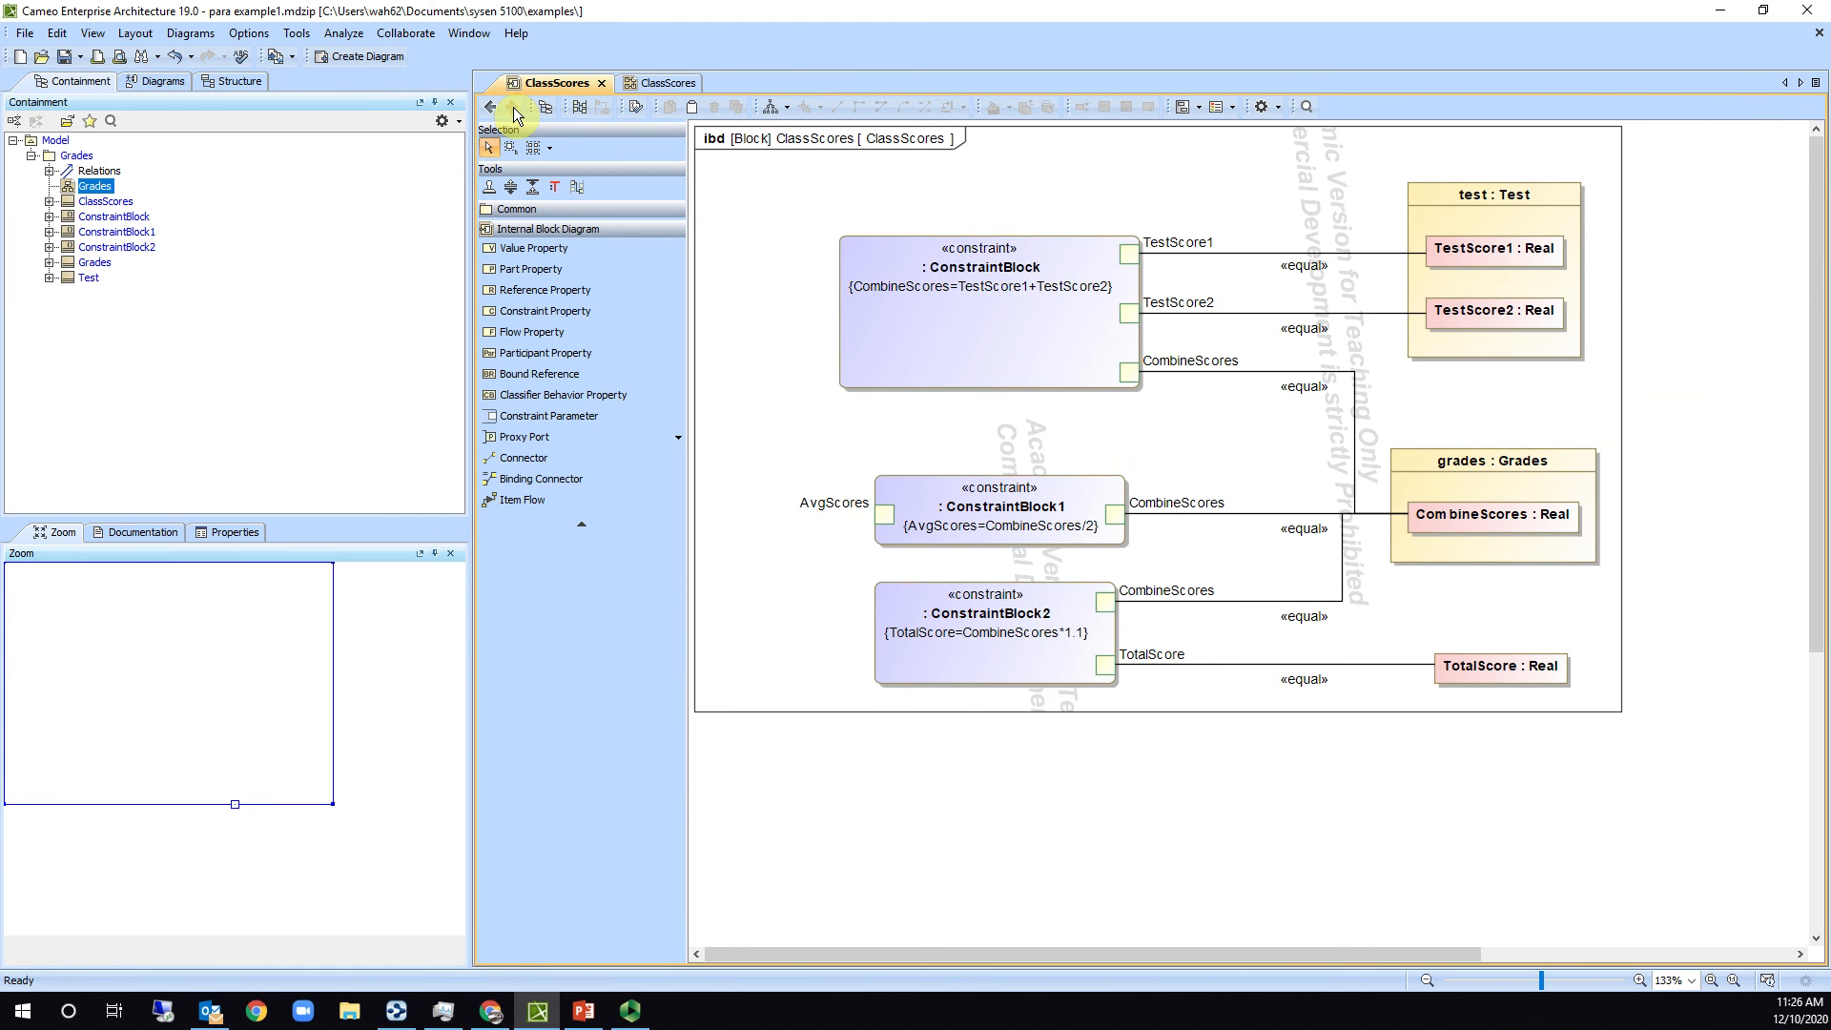
{"action": "left_click", "coordinate": [490, 108]}
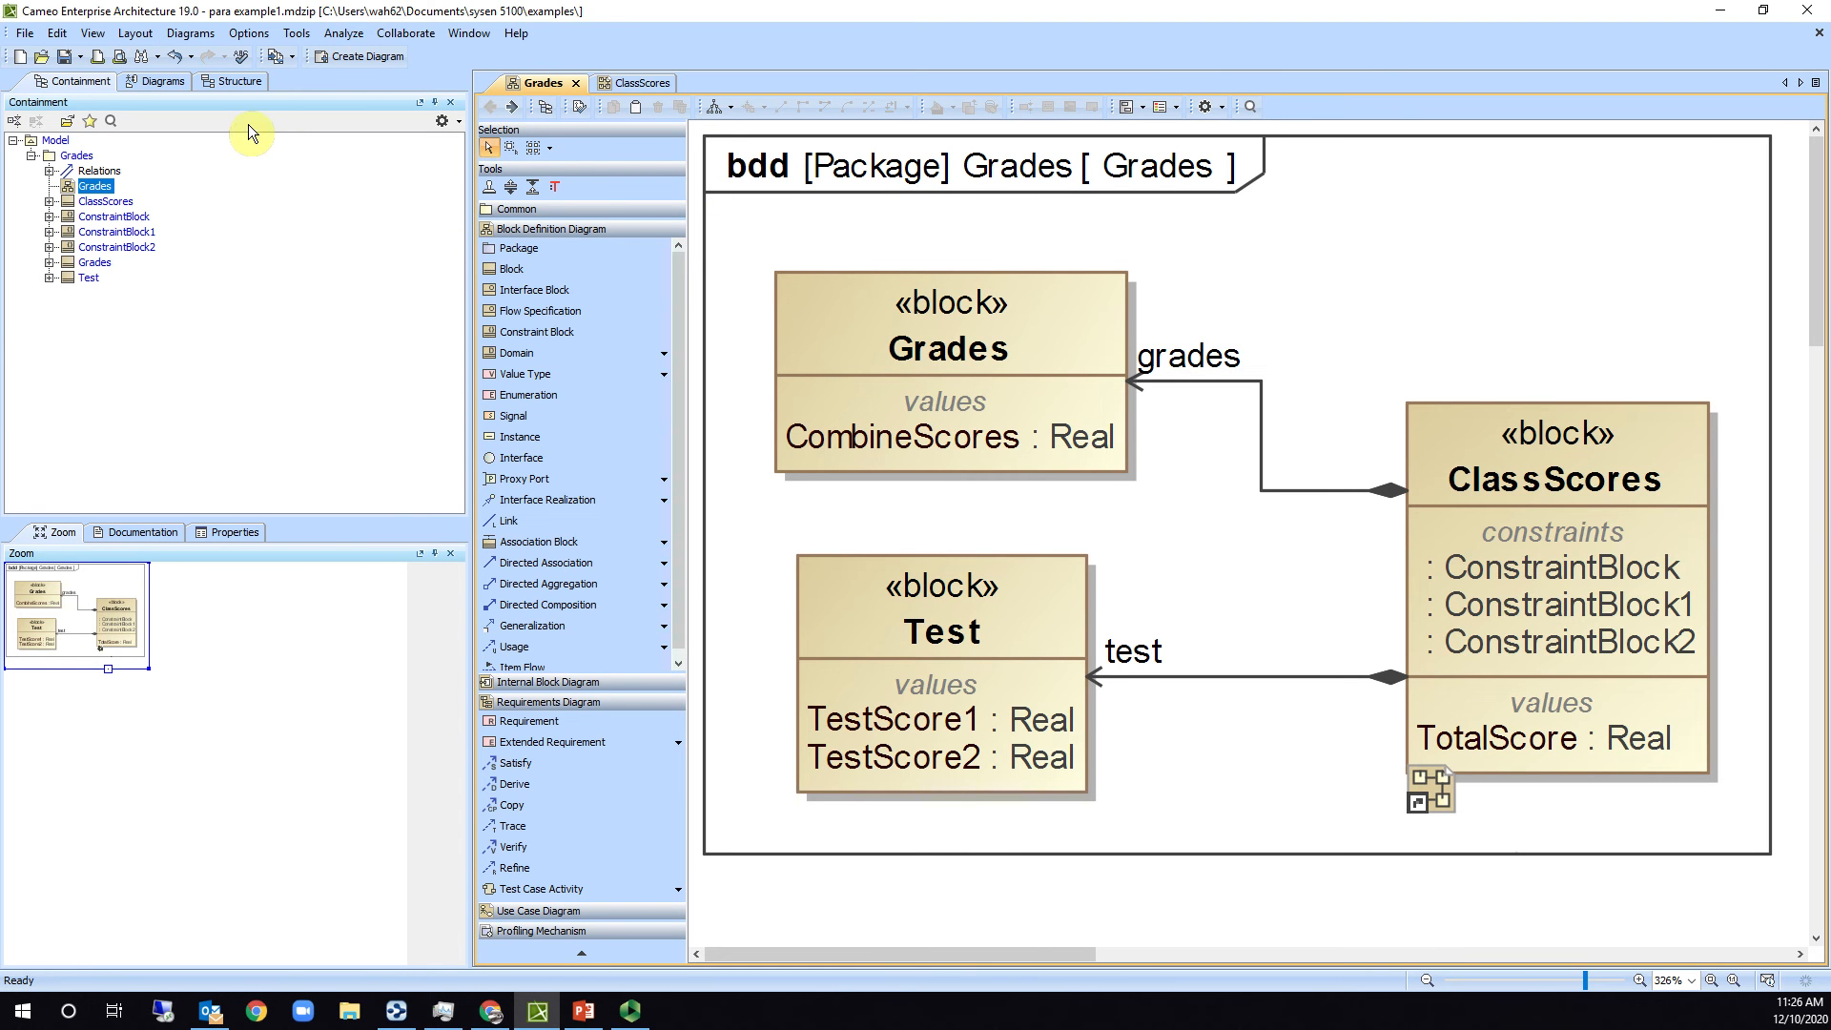
Create a new blank SysML project, keeping the default name, location and basic units library option.
{"action": "left_click", "coordinate": [27, 36]}
{"action": "left_click", "coordinate": [46, 52]}
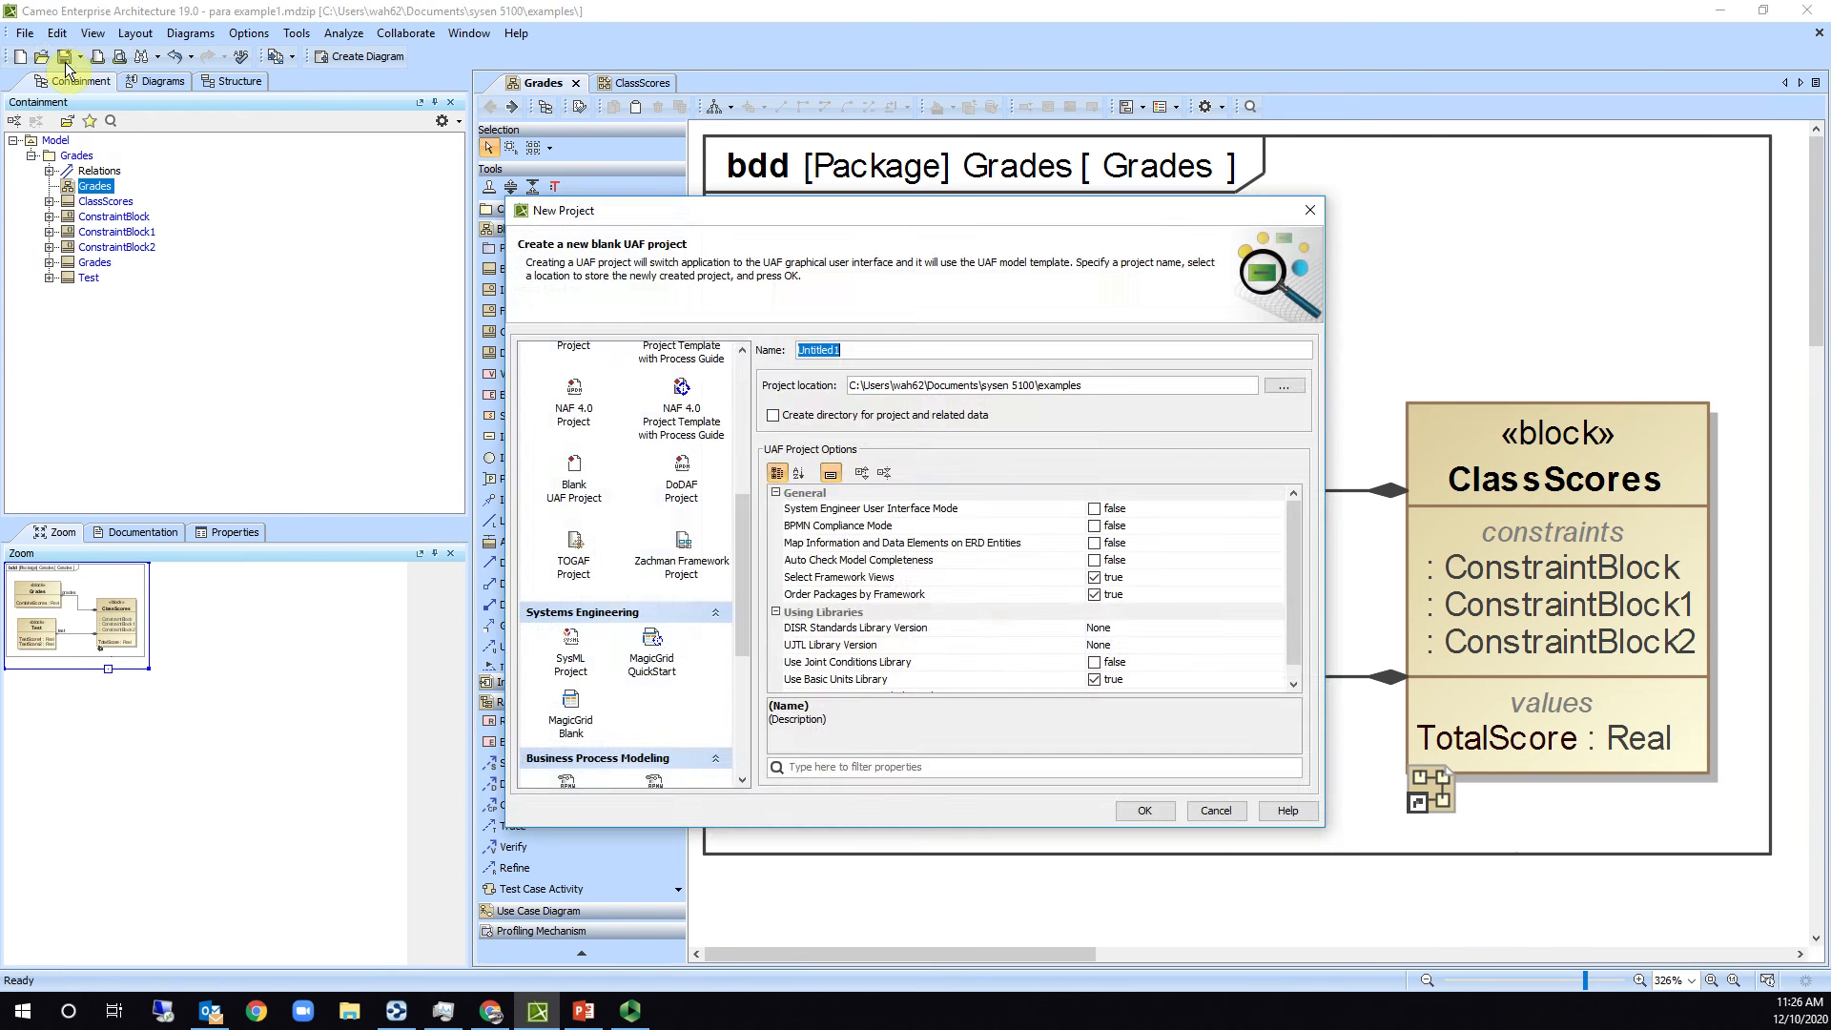
{"action": "left_click", "coordinate": [570, 653]}
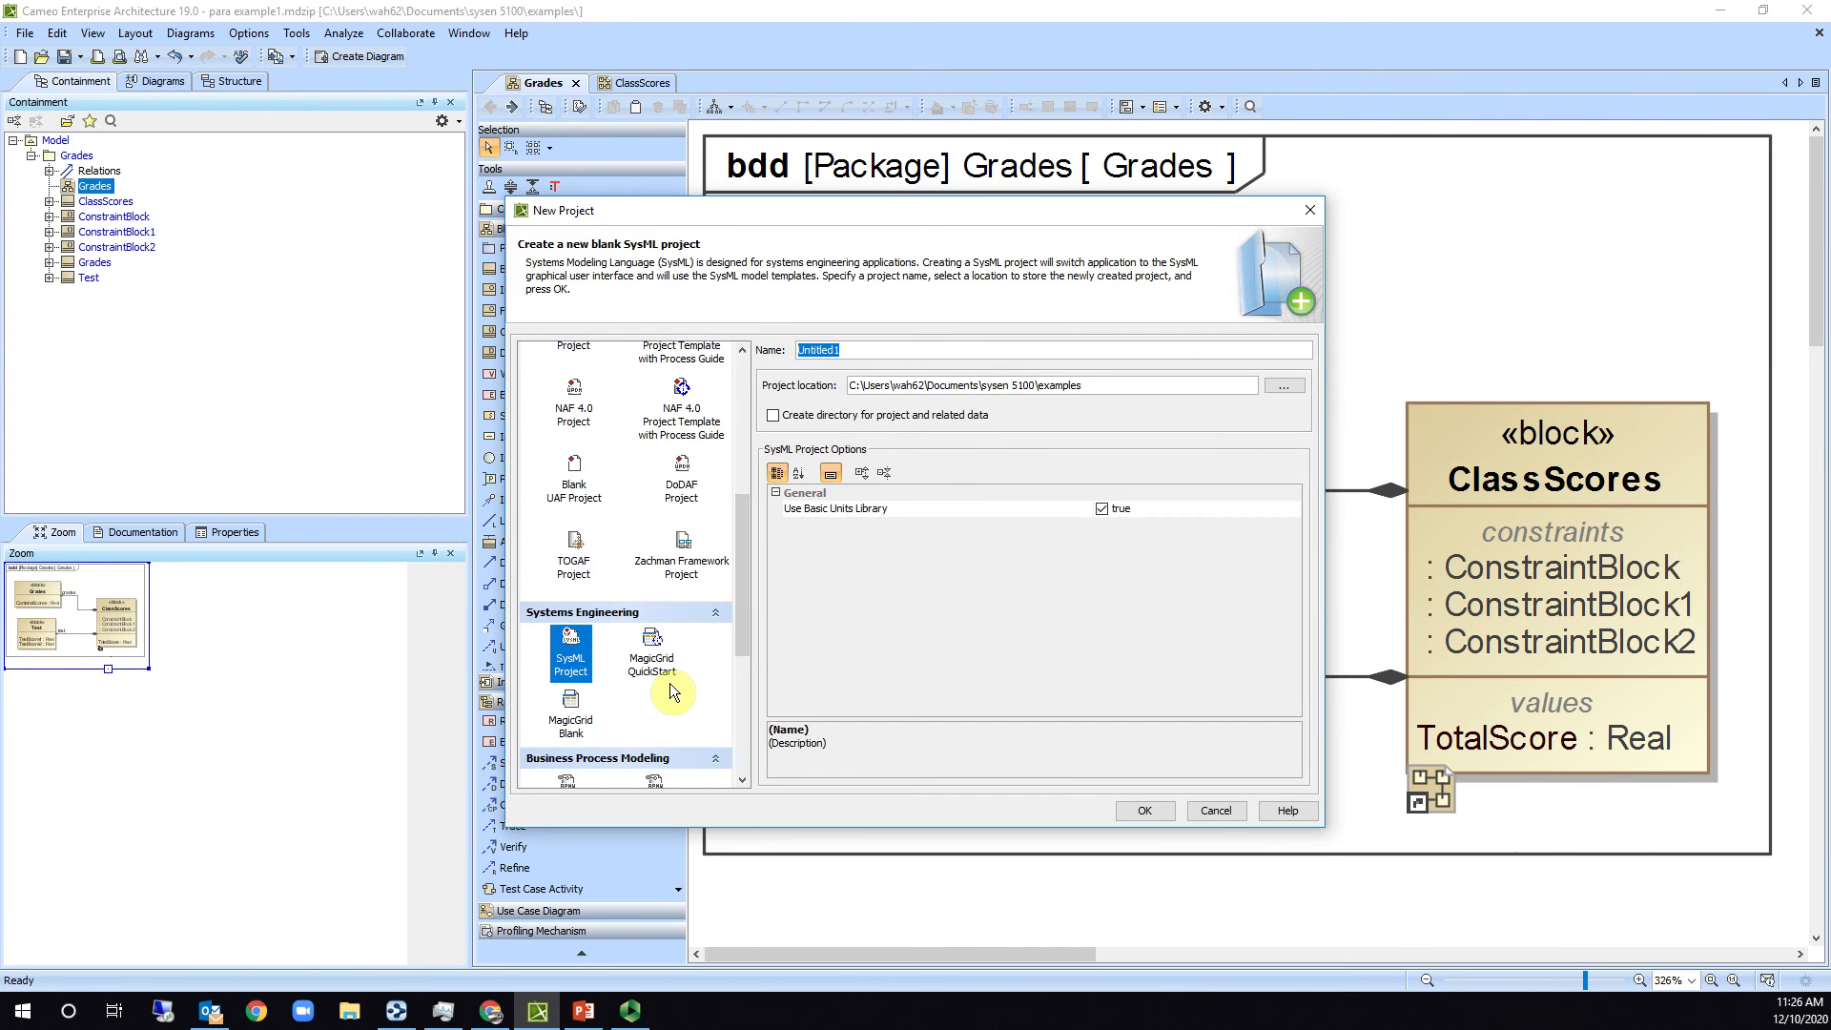
{"action": "left_click", "coordinate": [1147, 811]}
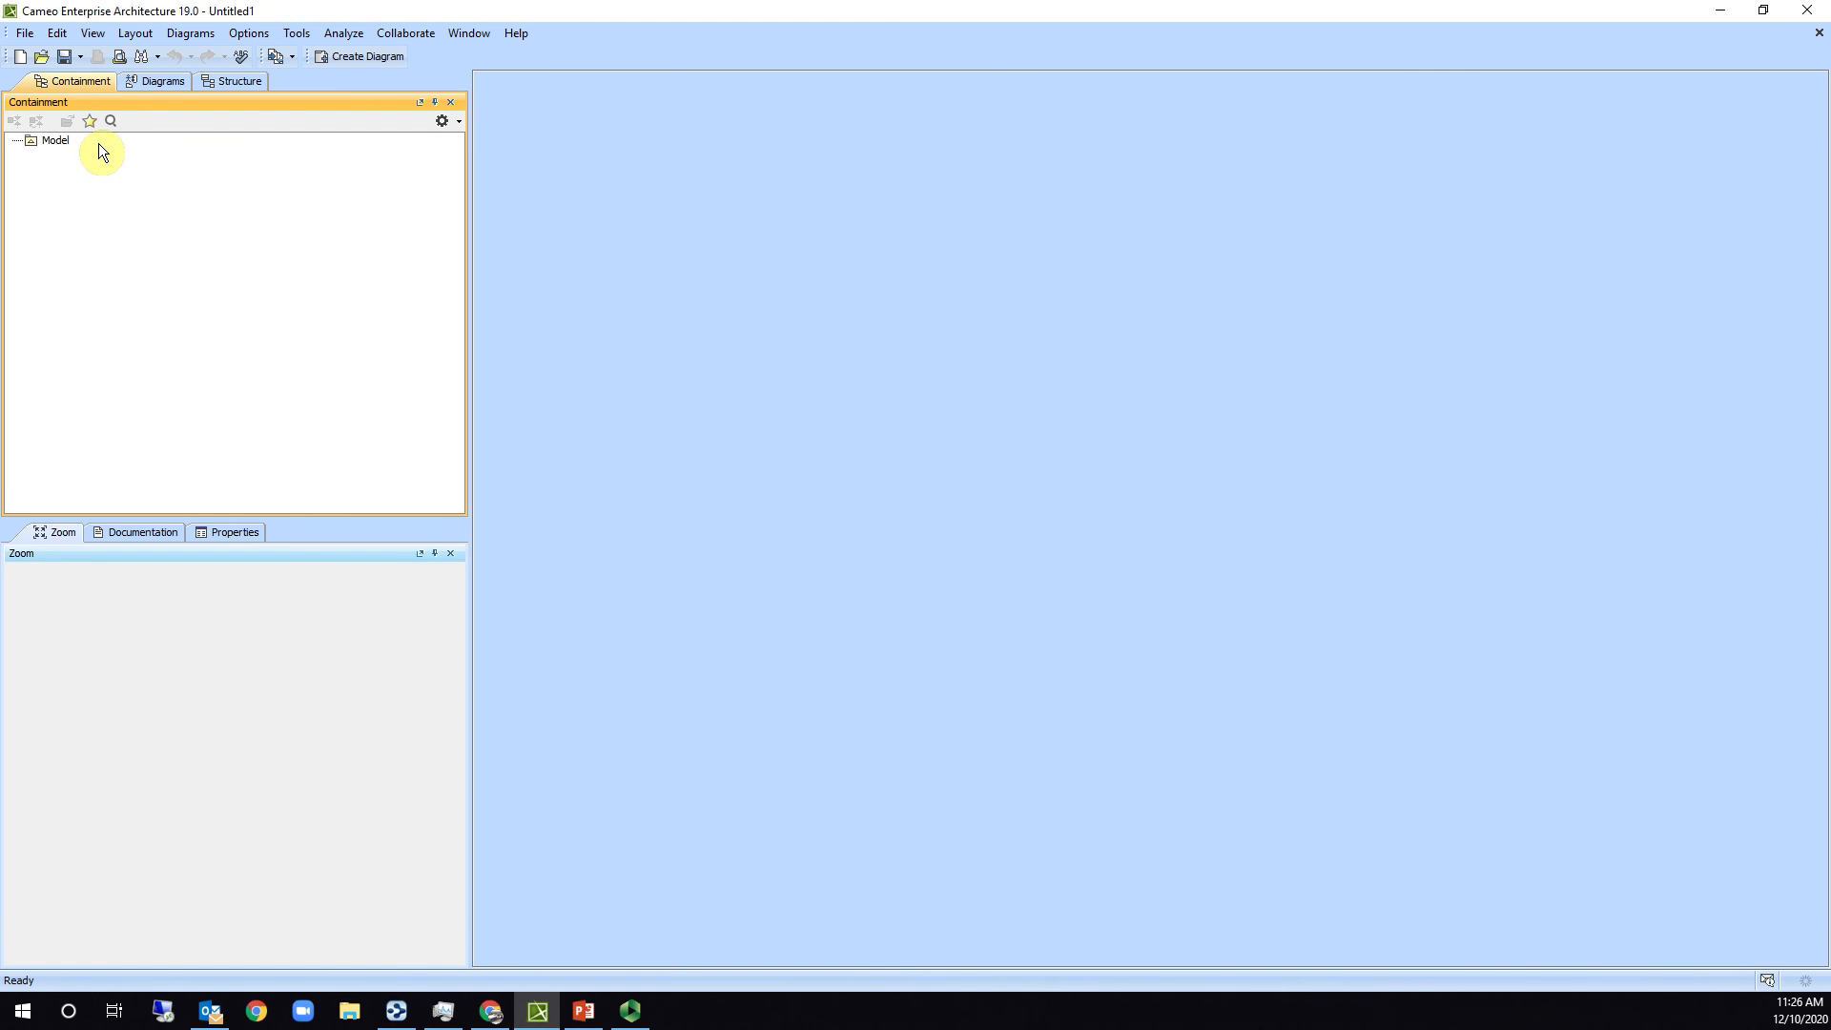
Create a package named Class under the root Model element.
{"action": "left_click", "coordinate": [59, 143]}
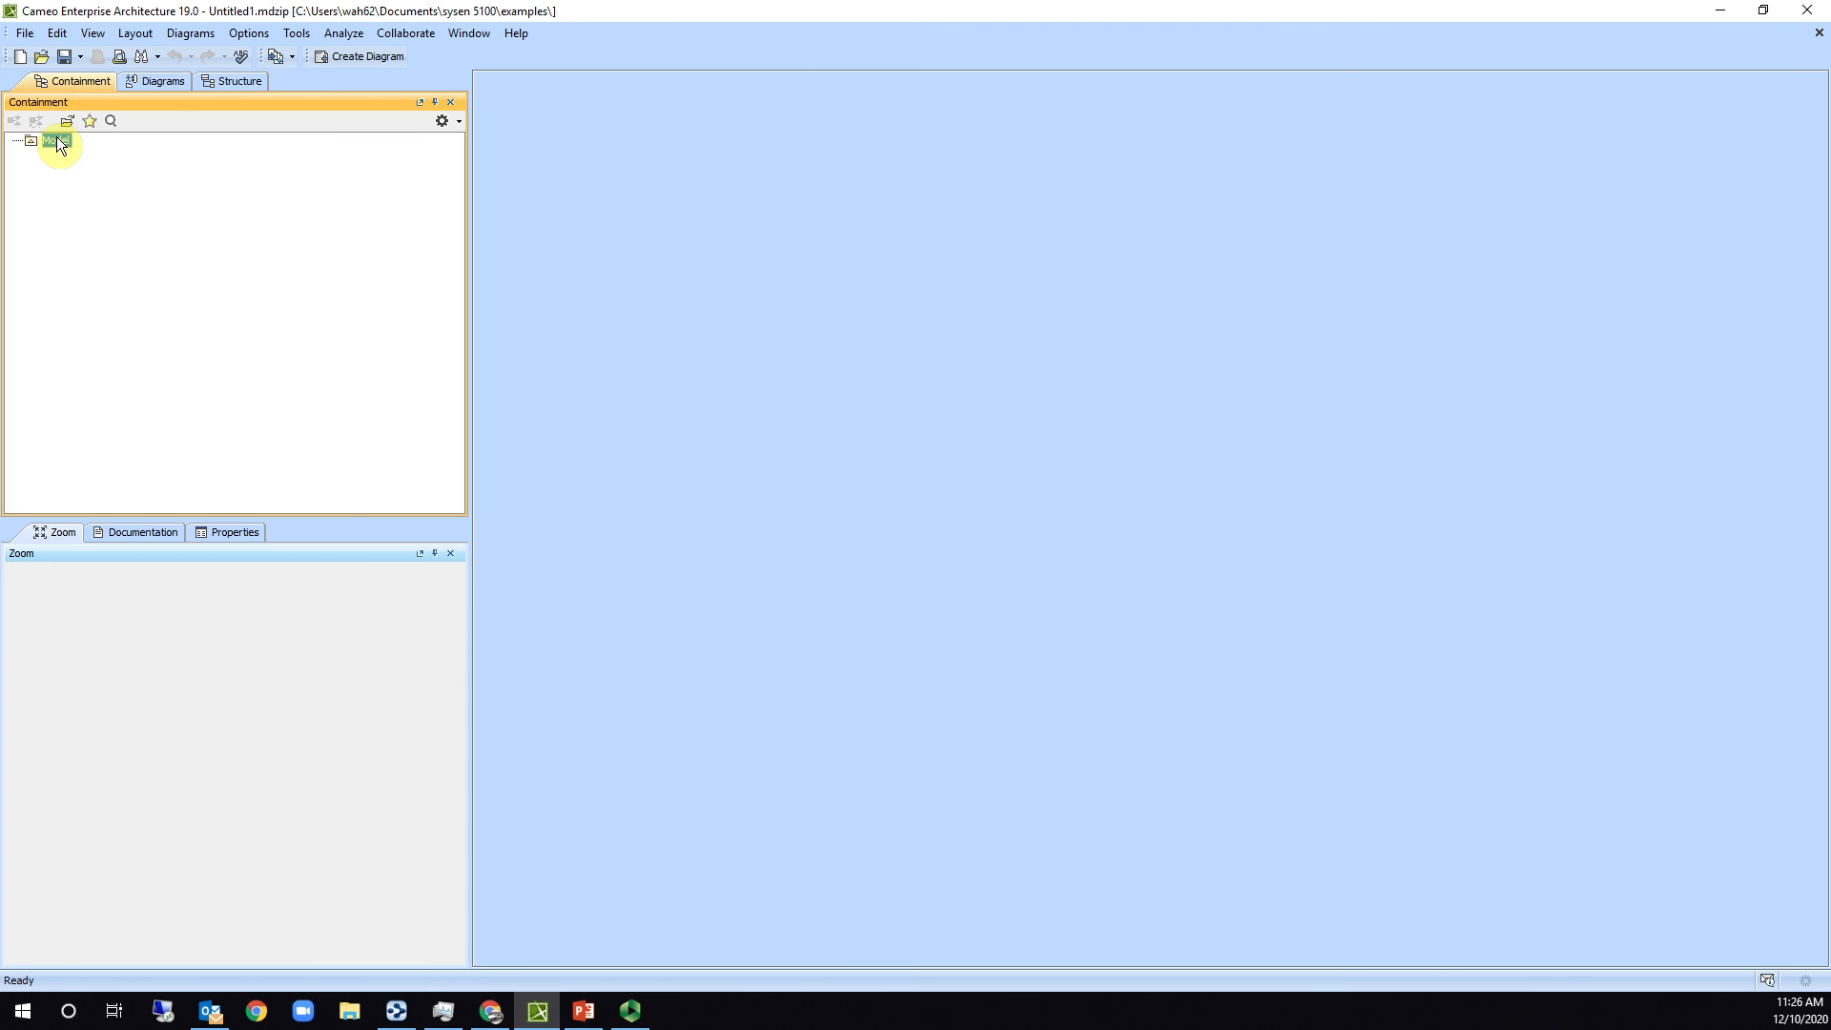
{"action": "right_click", "coordinate": [59, 143]}
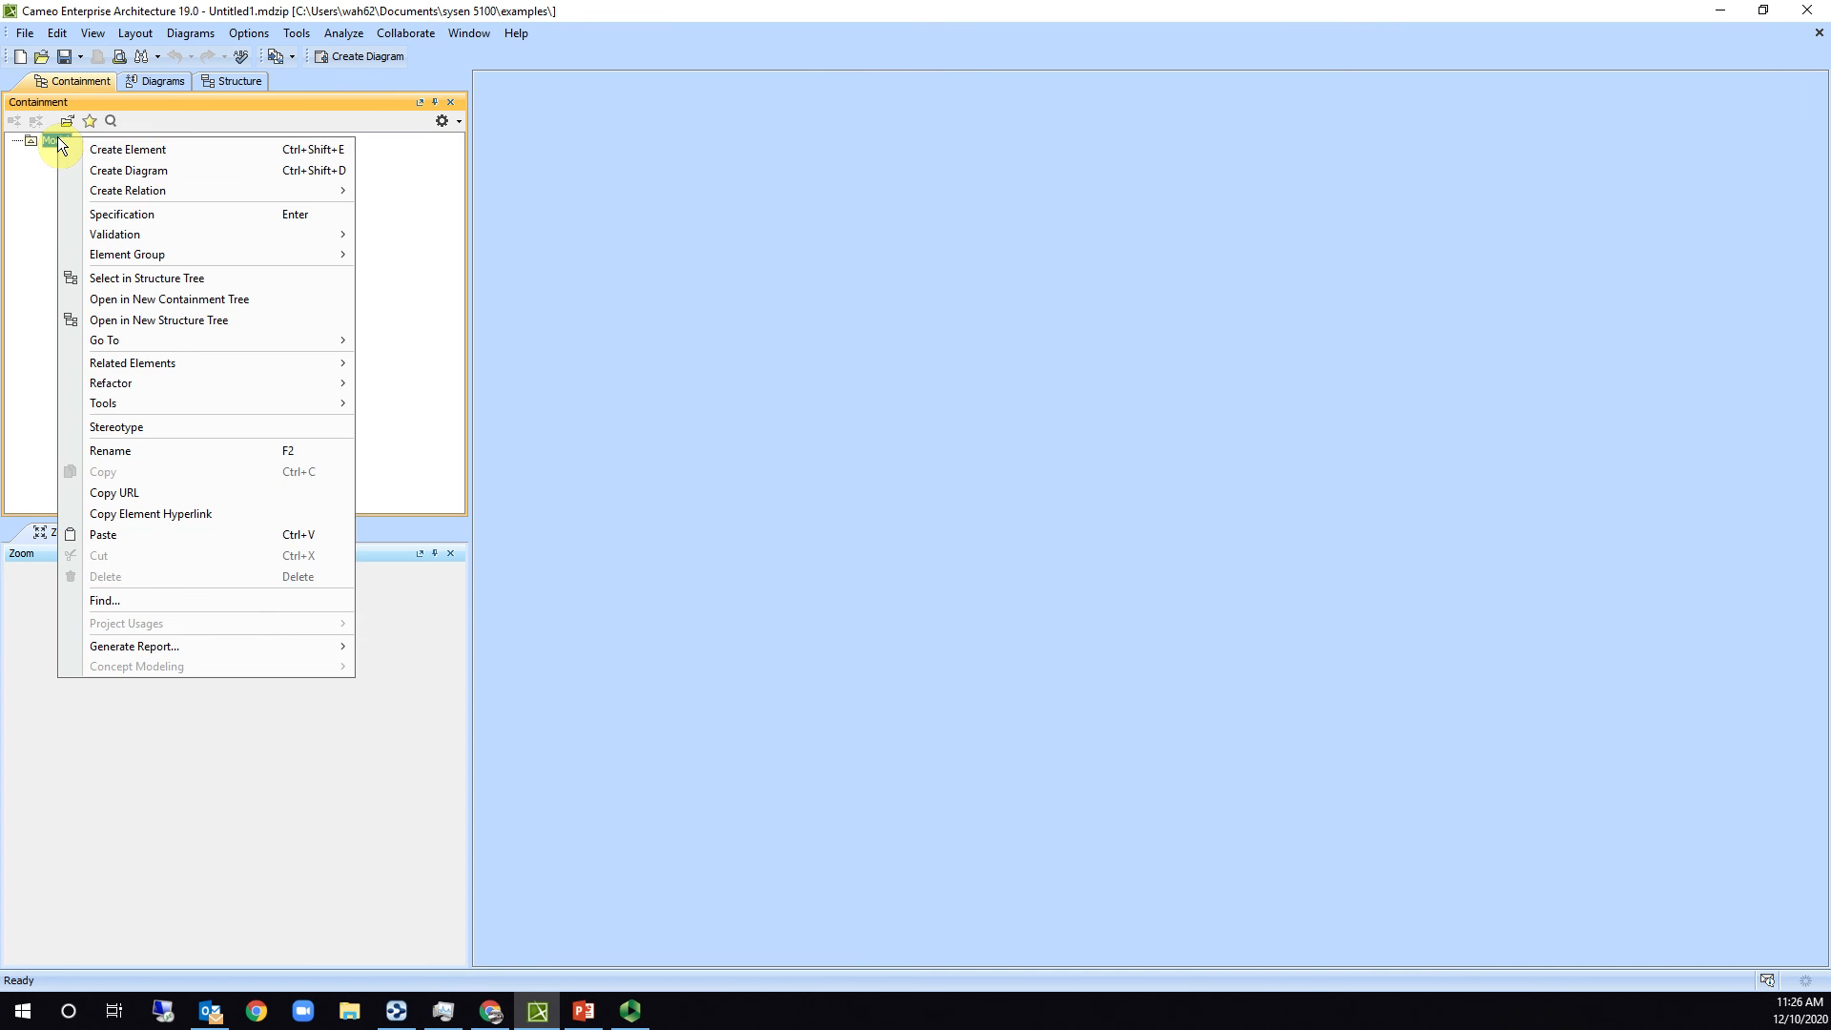
{"action": "left_click", "coordinate": [162, 151]}
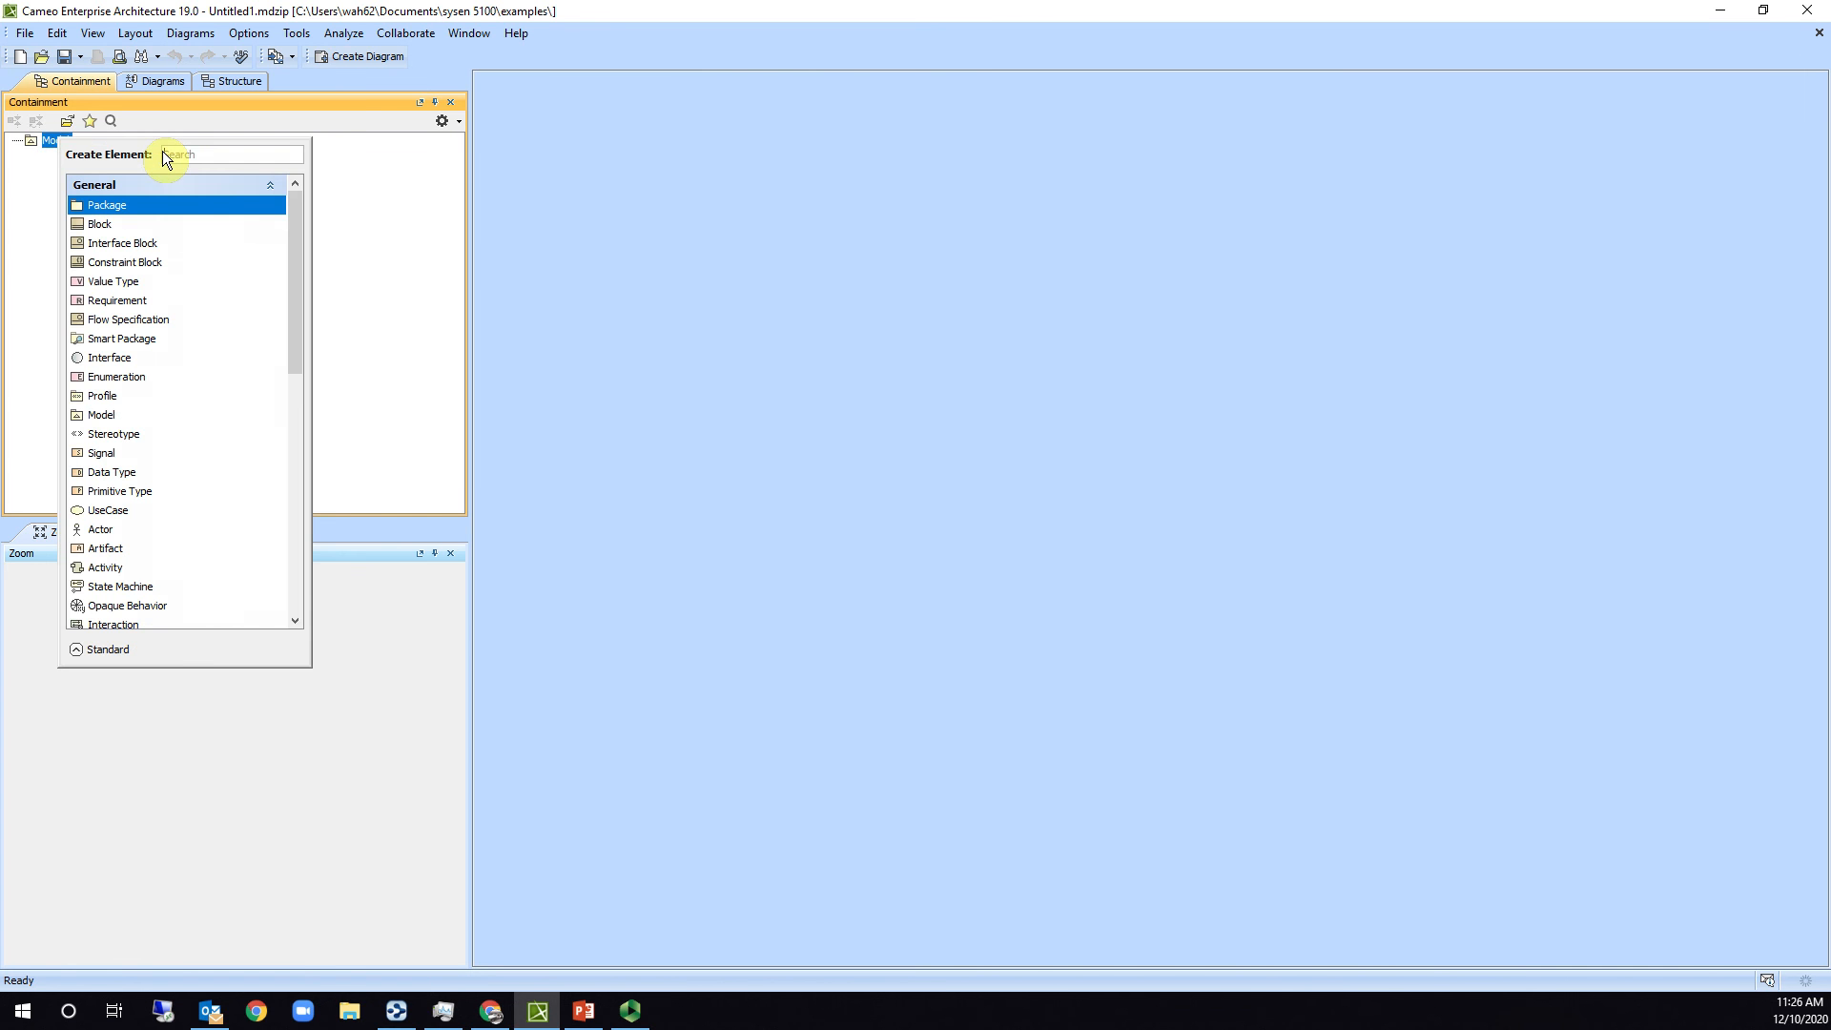
{"action": "left_click", "coordinate": [107, 206]}
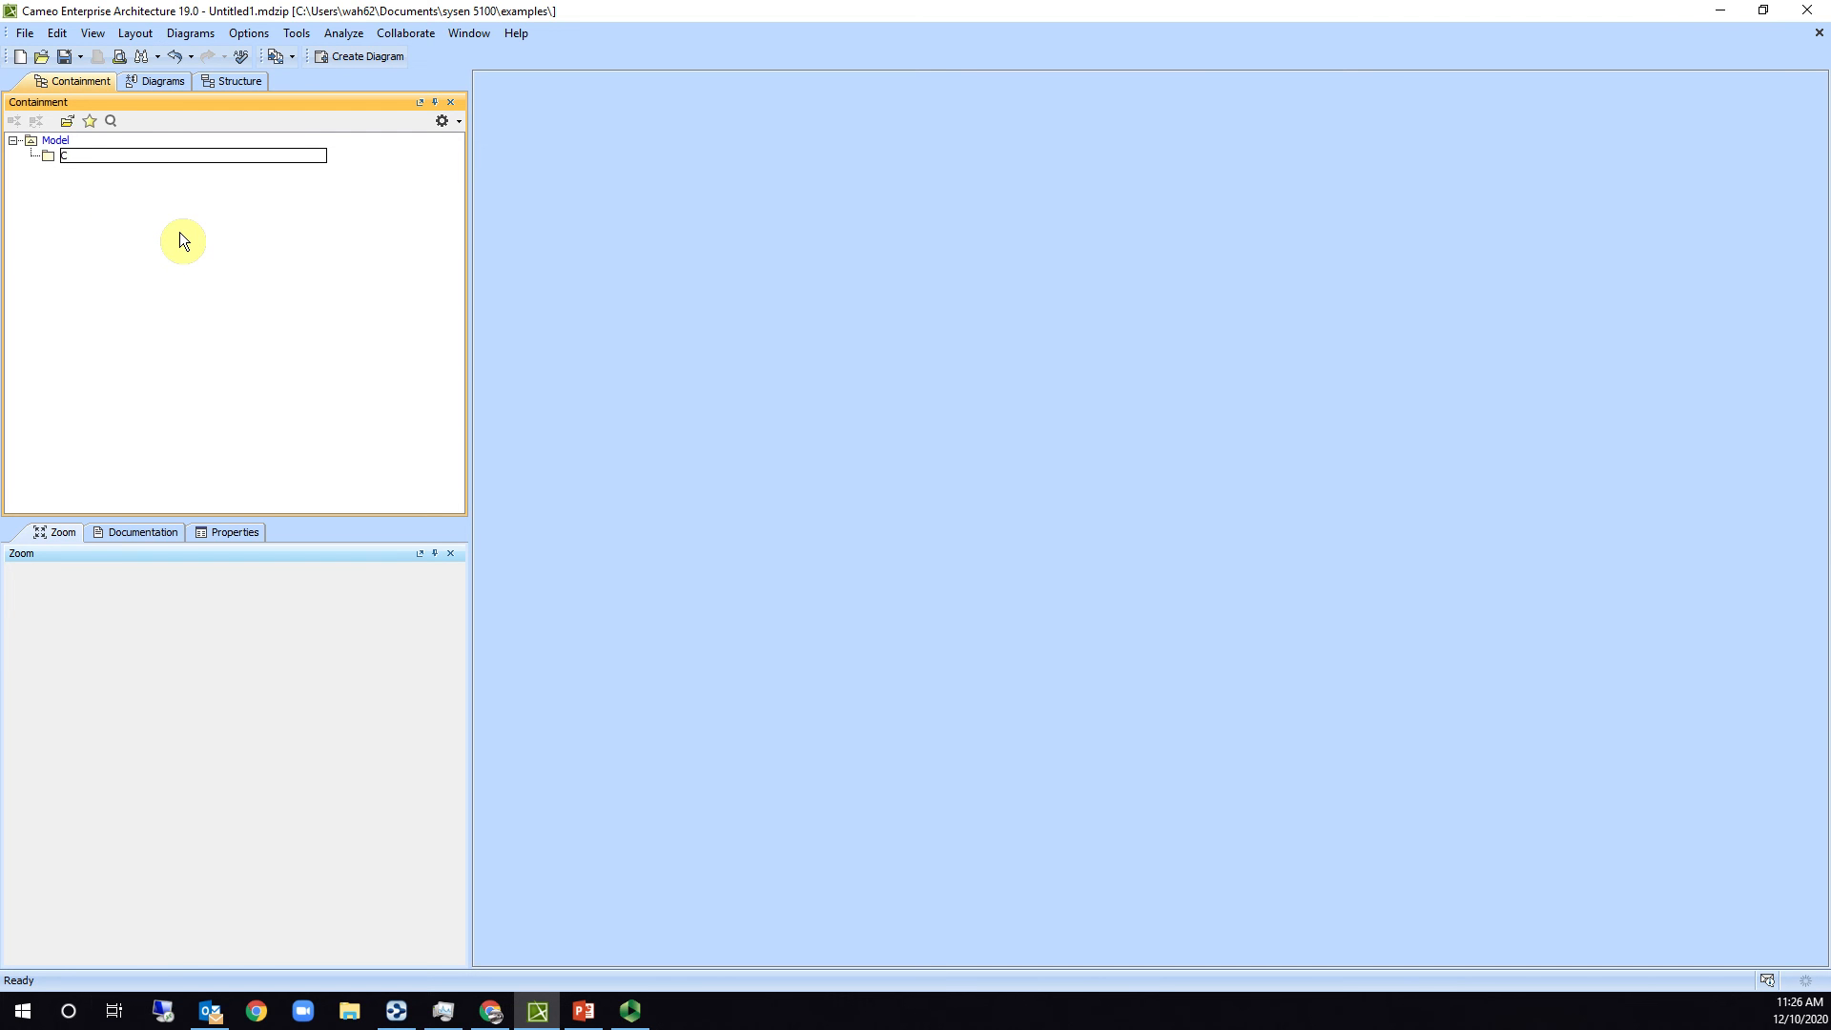
{"action": "type", "text": "Class"}
{"action": "key", "text": "Return"}
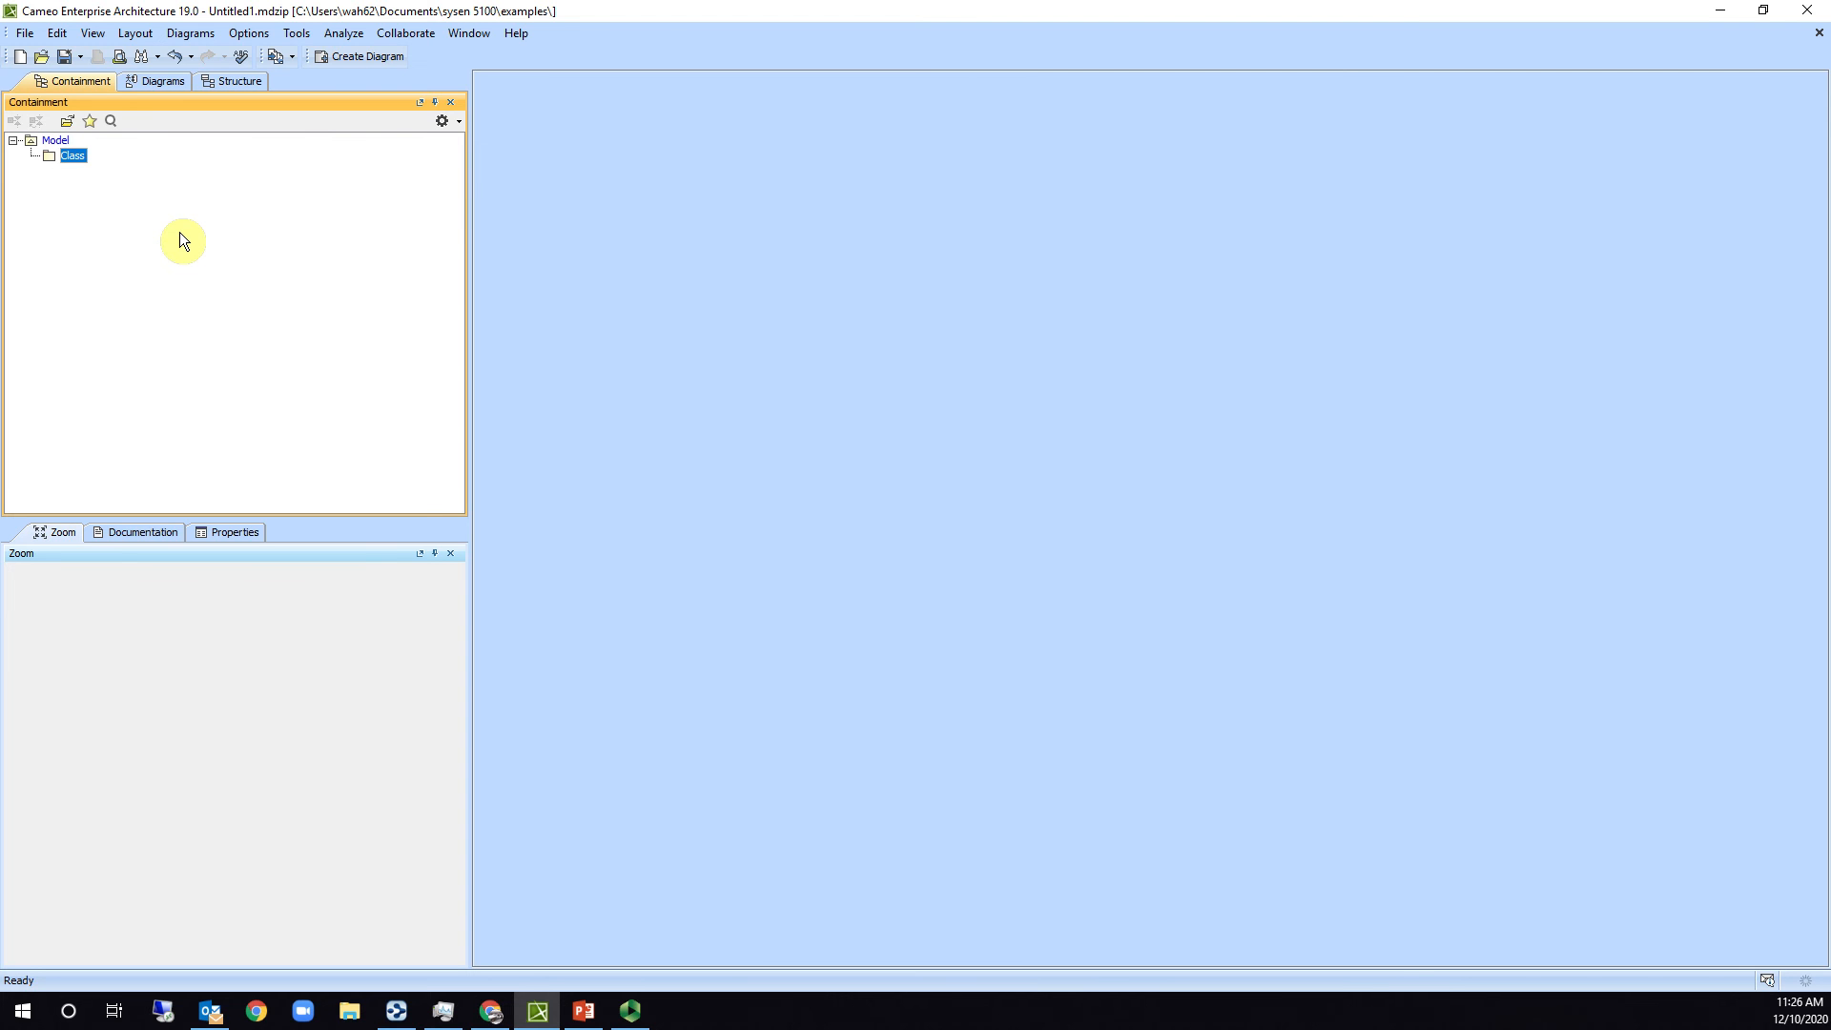
Create a SysML Block Definition Diagram inside the Class package, keeping its default name.
{"action": "right_click", "coordinate": [81, 167]}
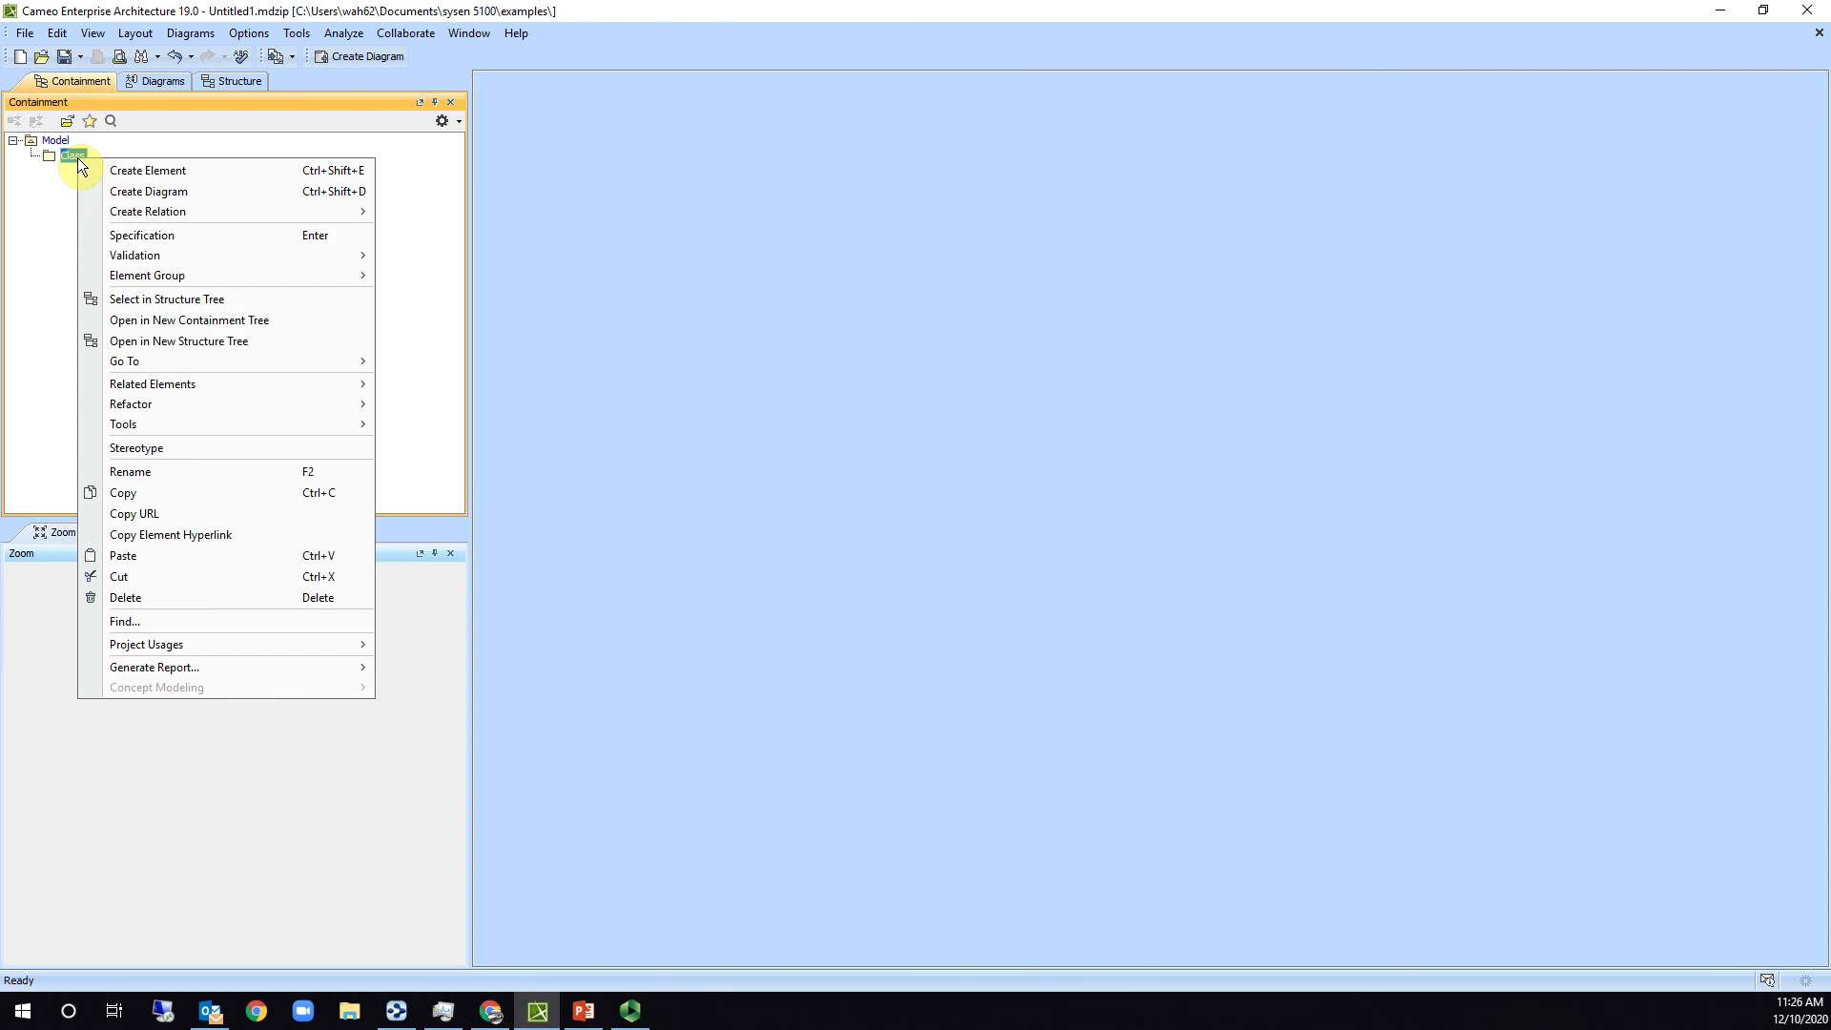
{"action": "left_click", "coordinate": [149, 191]}
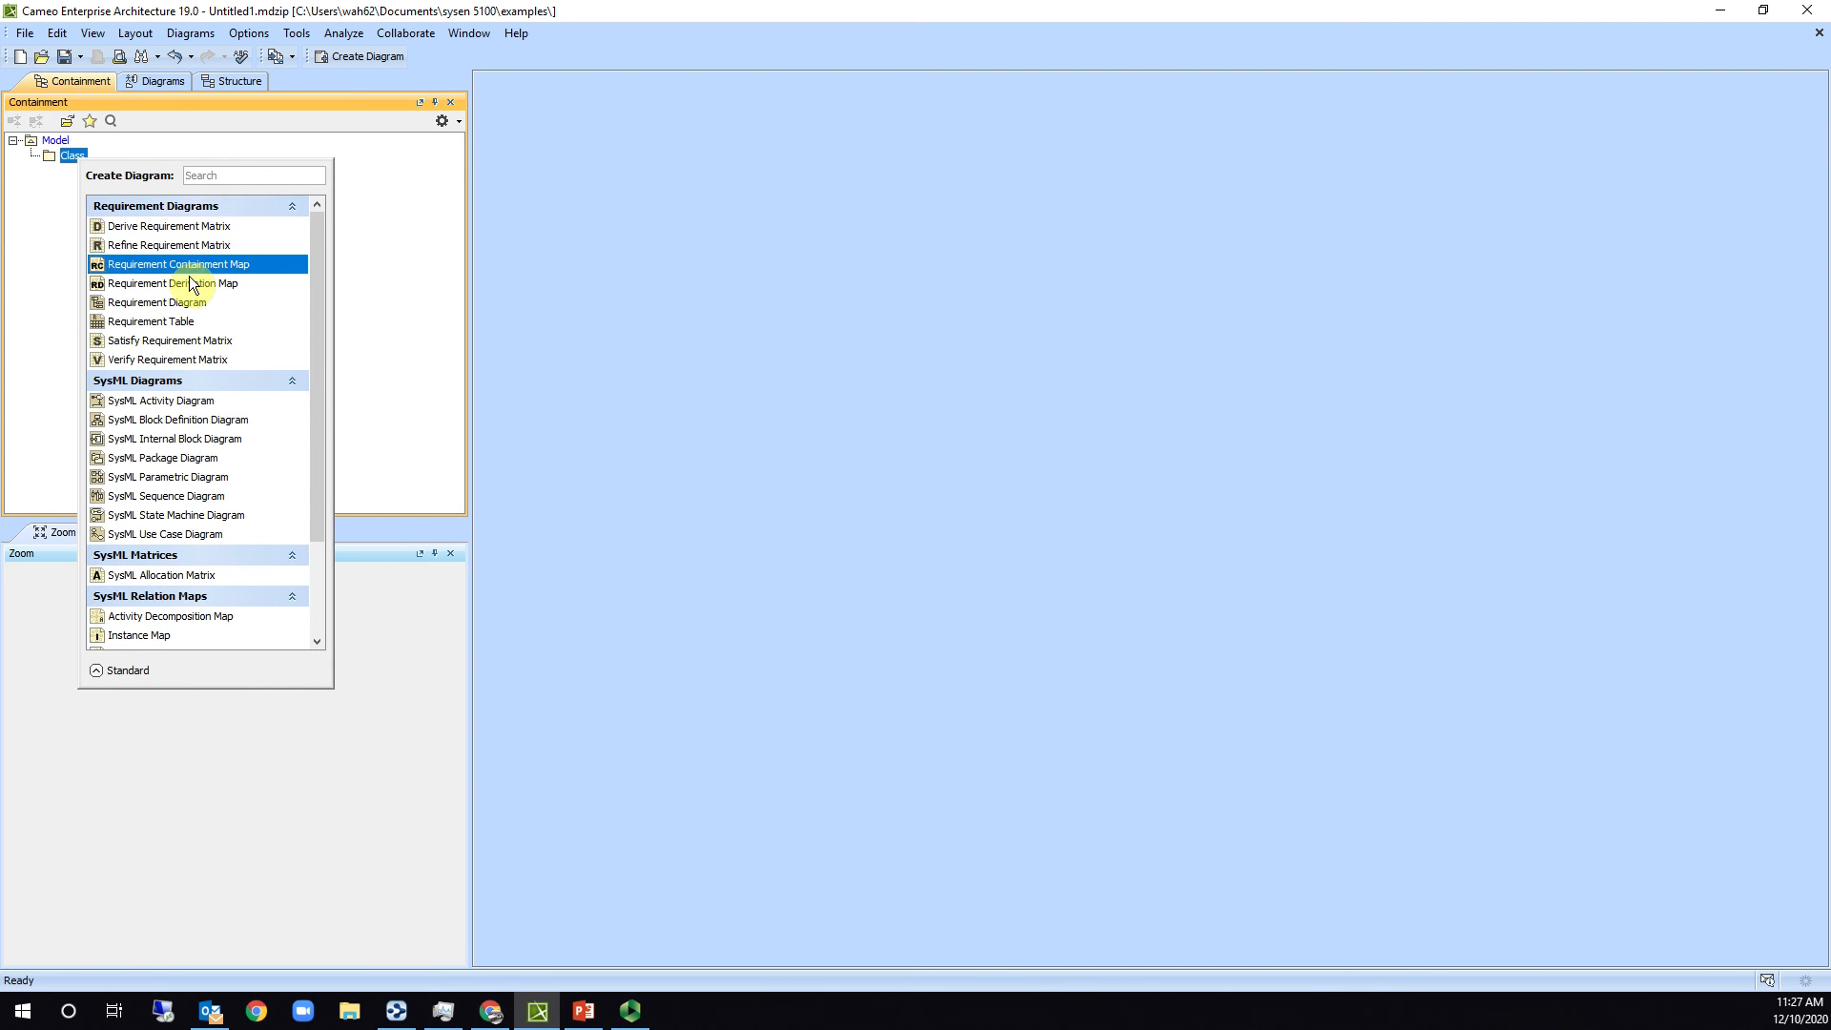
{"action": "left_click", "coordinate": [231, 421]}
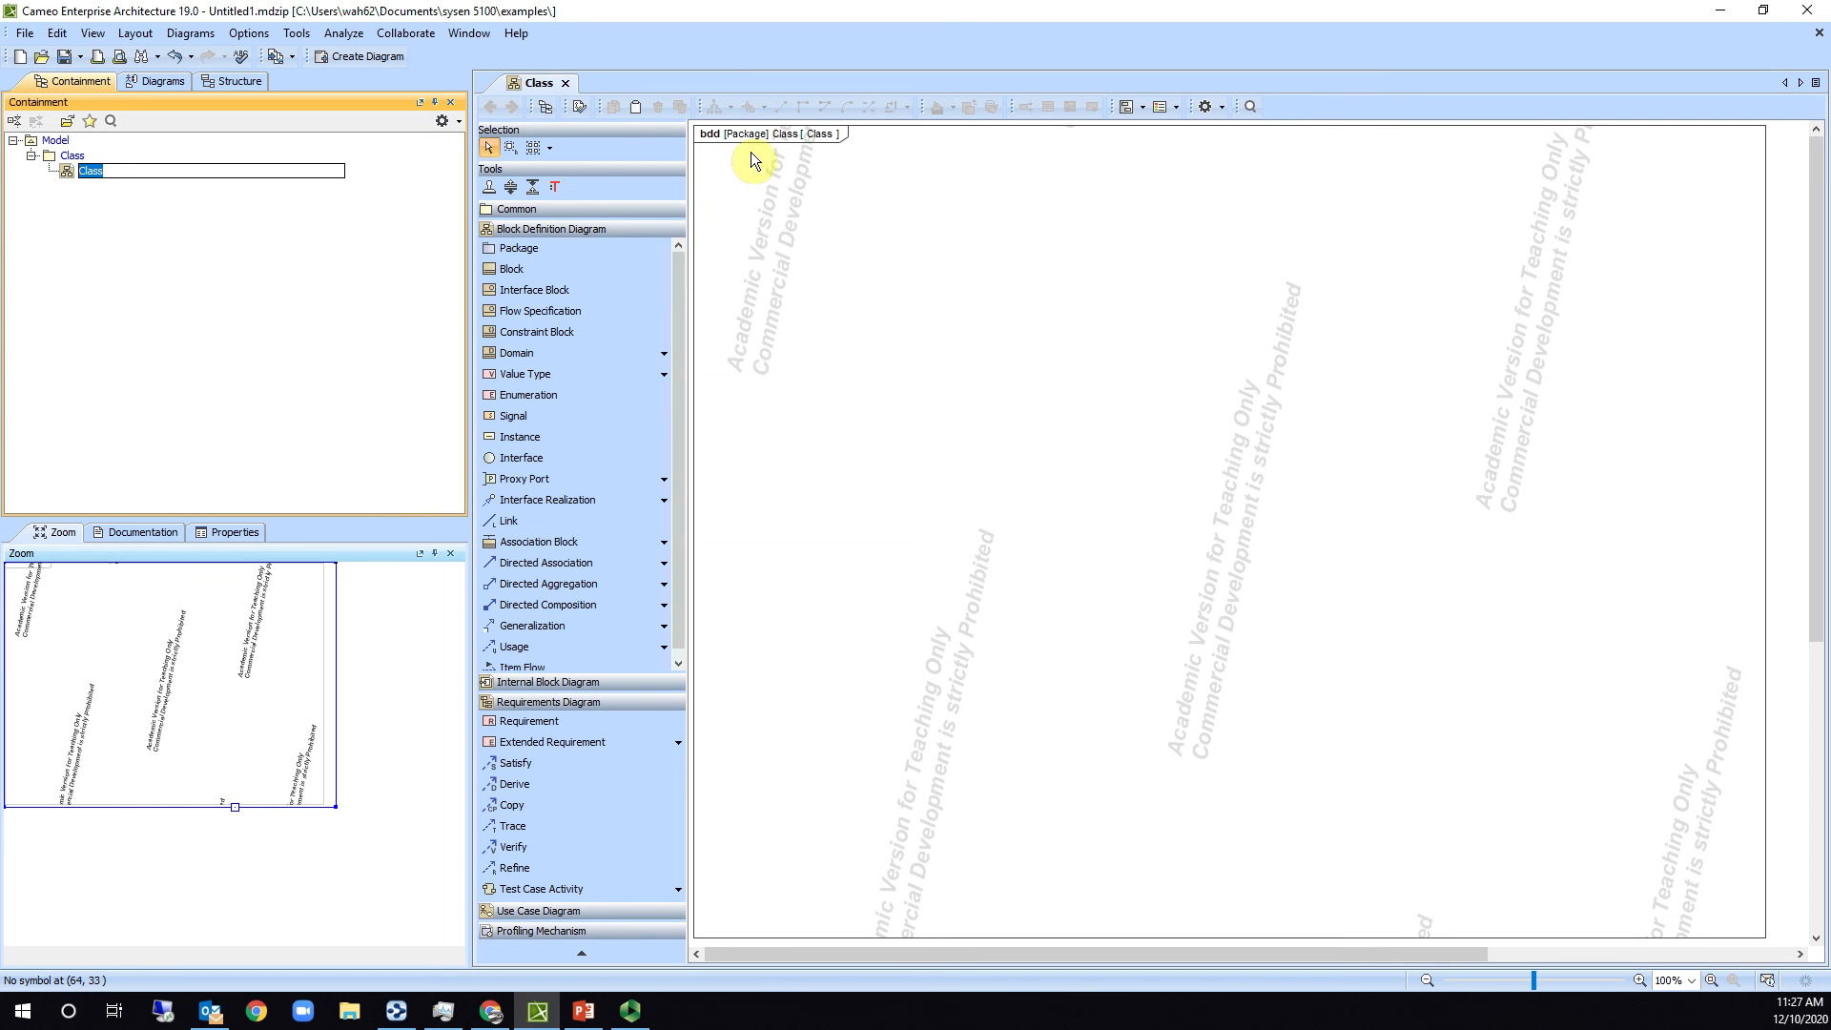
Add a block named ClassScores near the upper middle of the block definition diagram.
{"action": "left_click", "coordinate": [531, 269]}
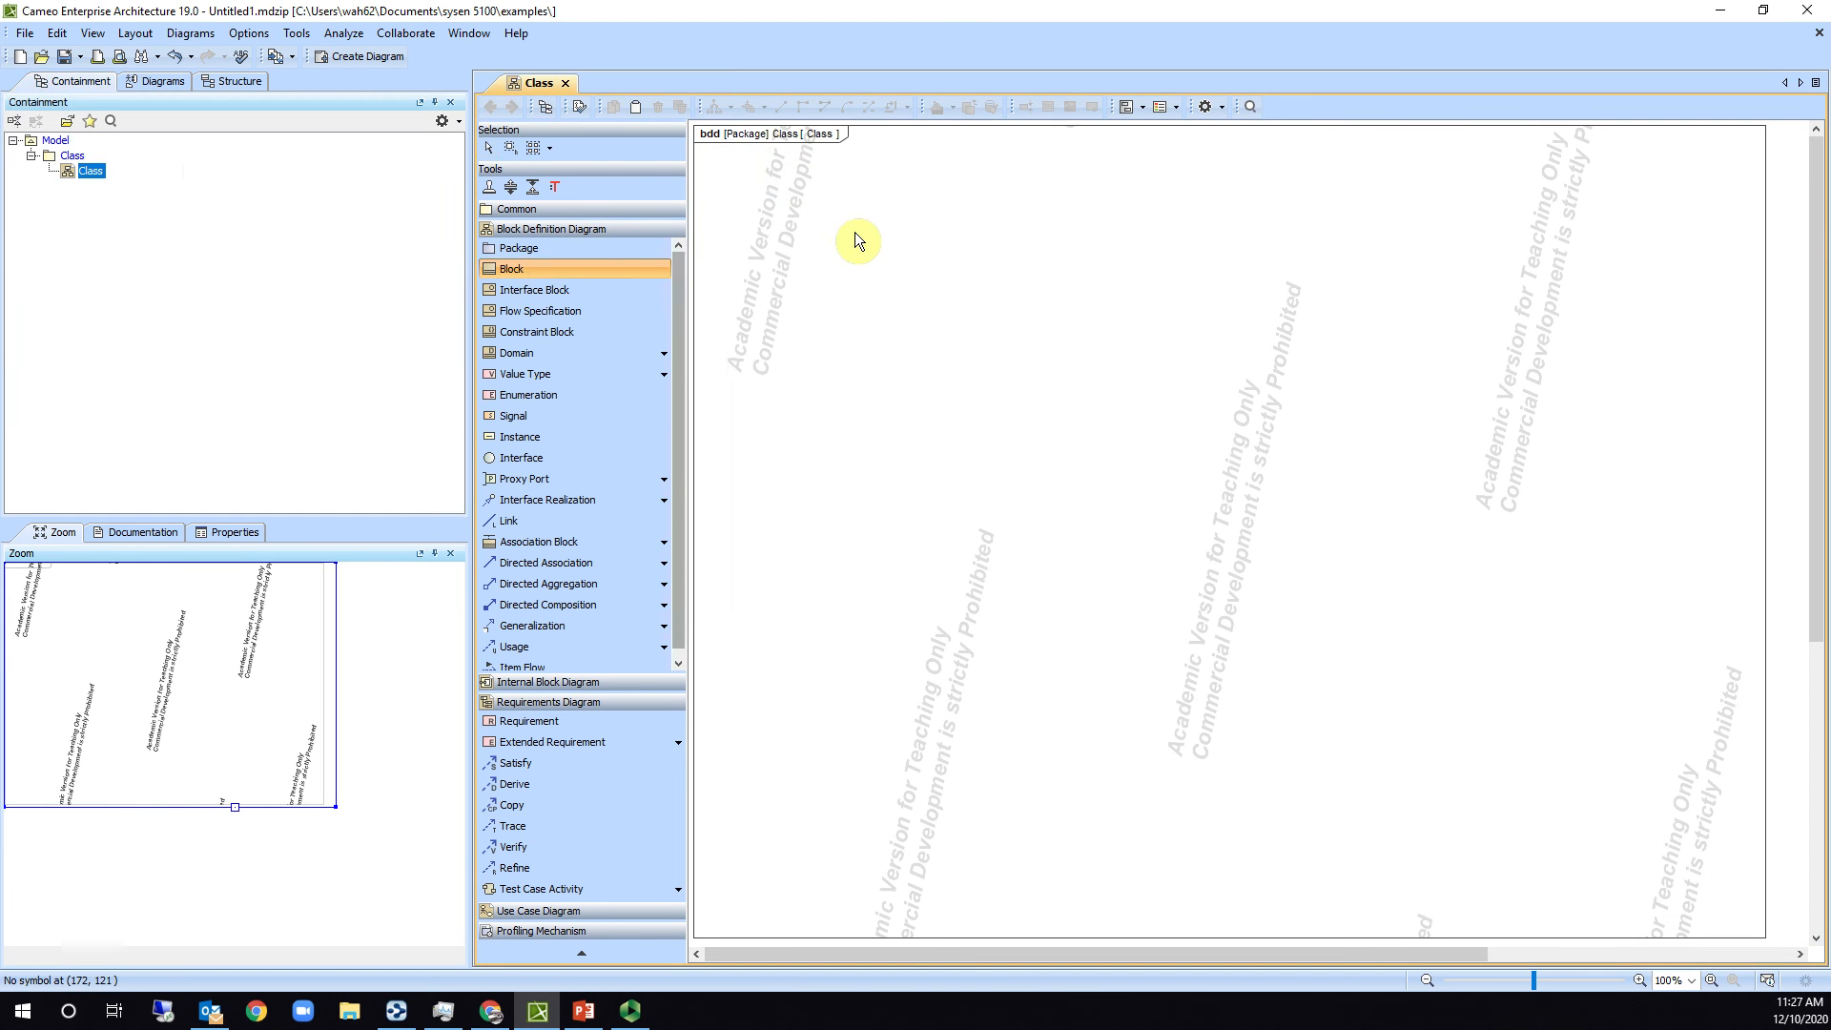
{"action": "left_click", "coordinate": [960, 197]}
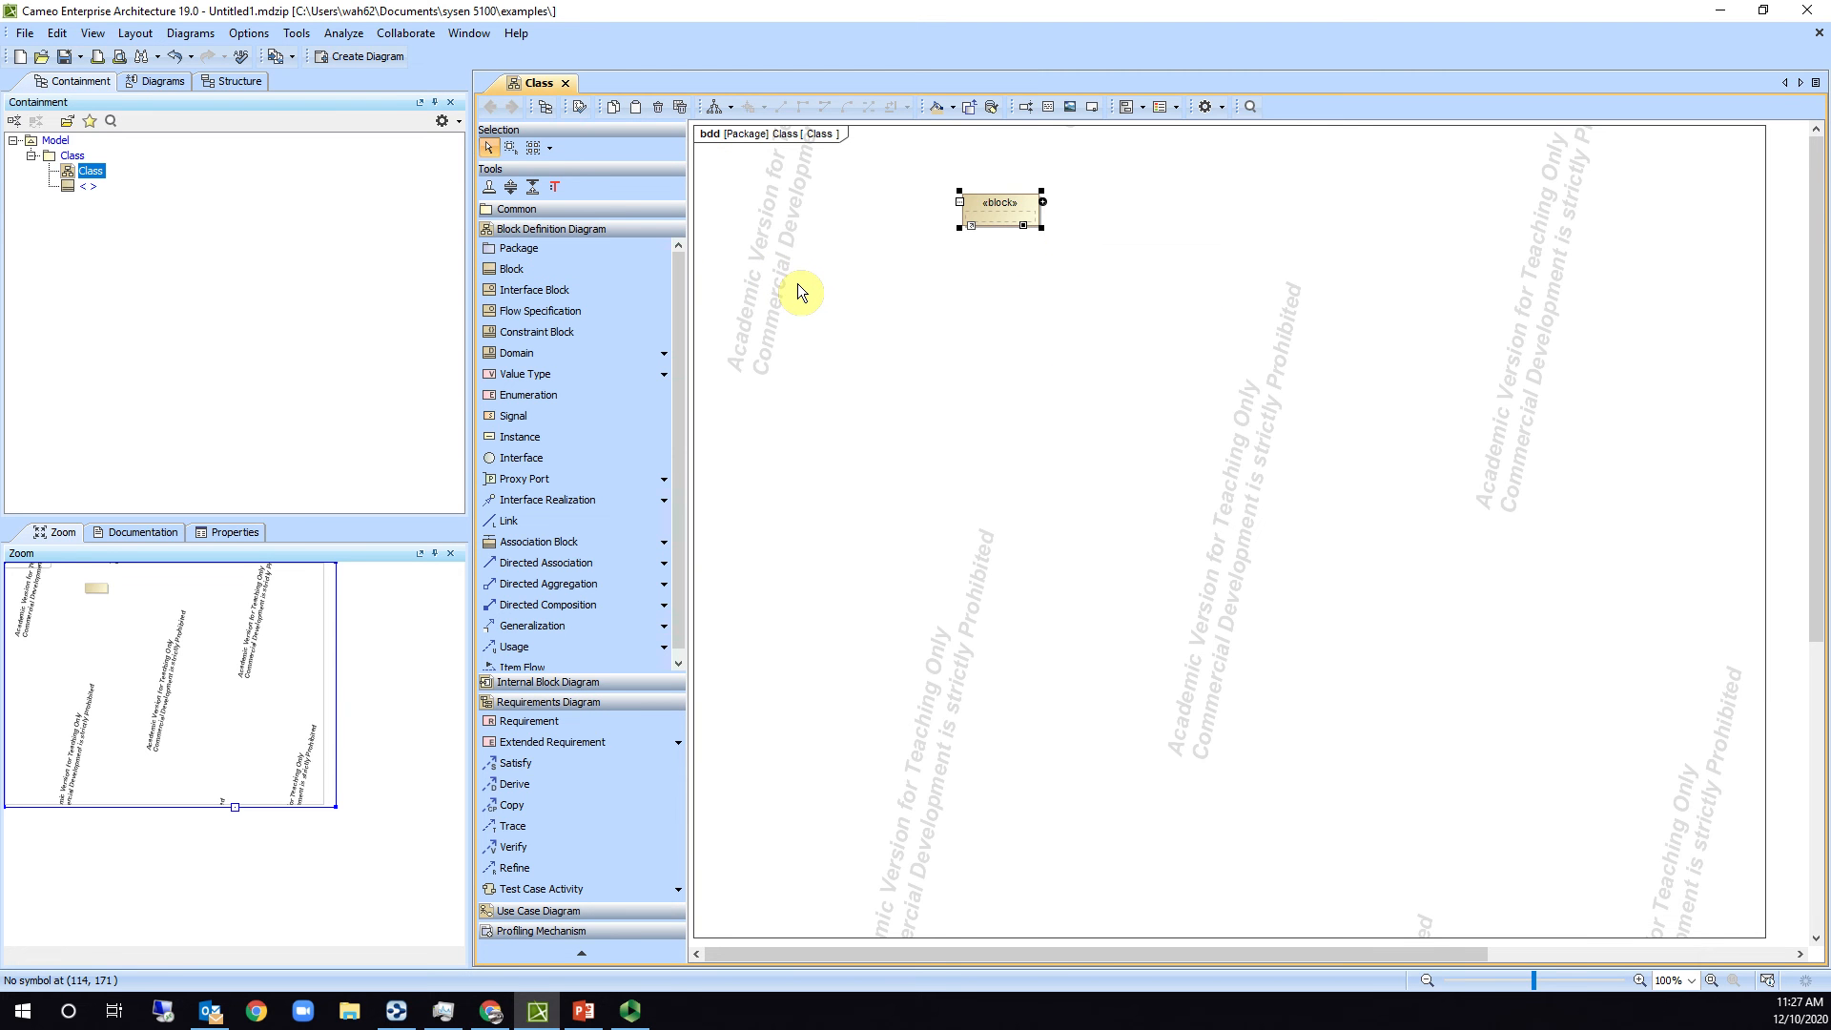
{"action": "type", "text": "Class"}
{"action": "key", "text": "Return"}
{"action": "type", "text": "Scor"}
{"action": "key", "text": "BackSpace"}
{"action": "key", "text": "BackSpace"}
{"action": "key", "text": "BackSpace"}
{"action": "key", "text": "BackSpace"}
{"action": "key", "text": "BackSpace"}
{"action": "type", "text": "Scores"}
{"action": "key", "text": "Return"}
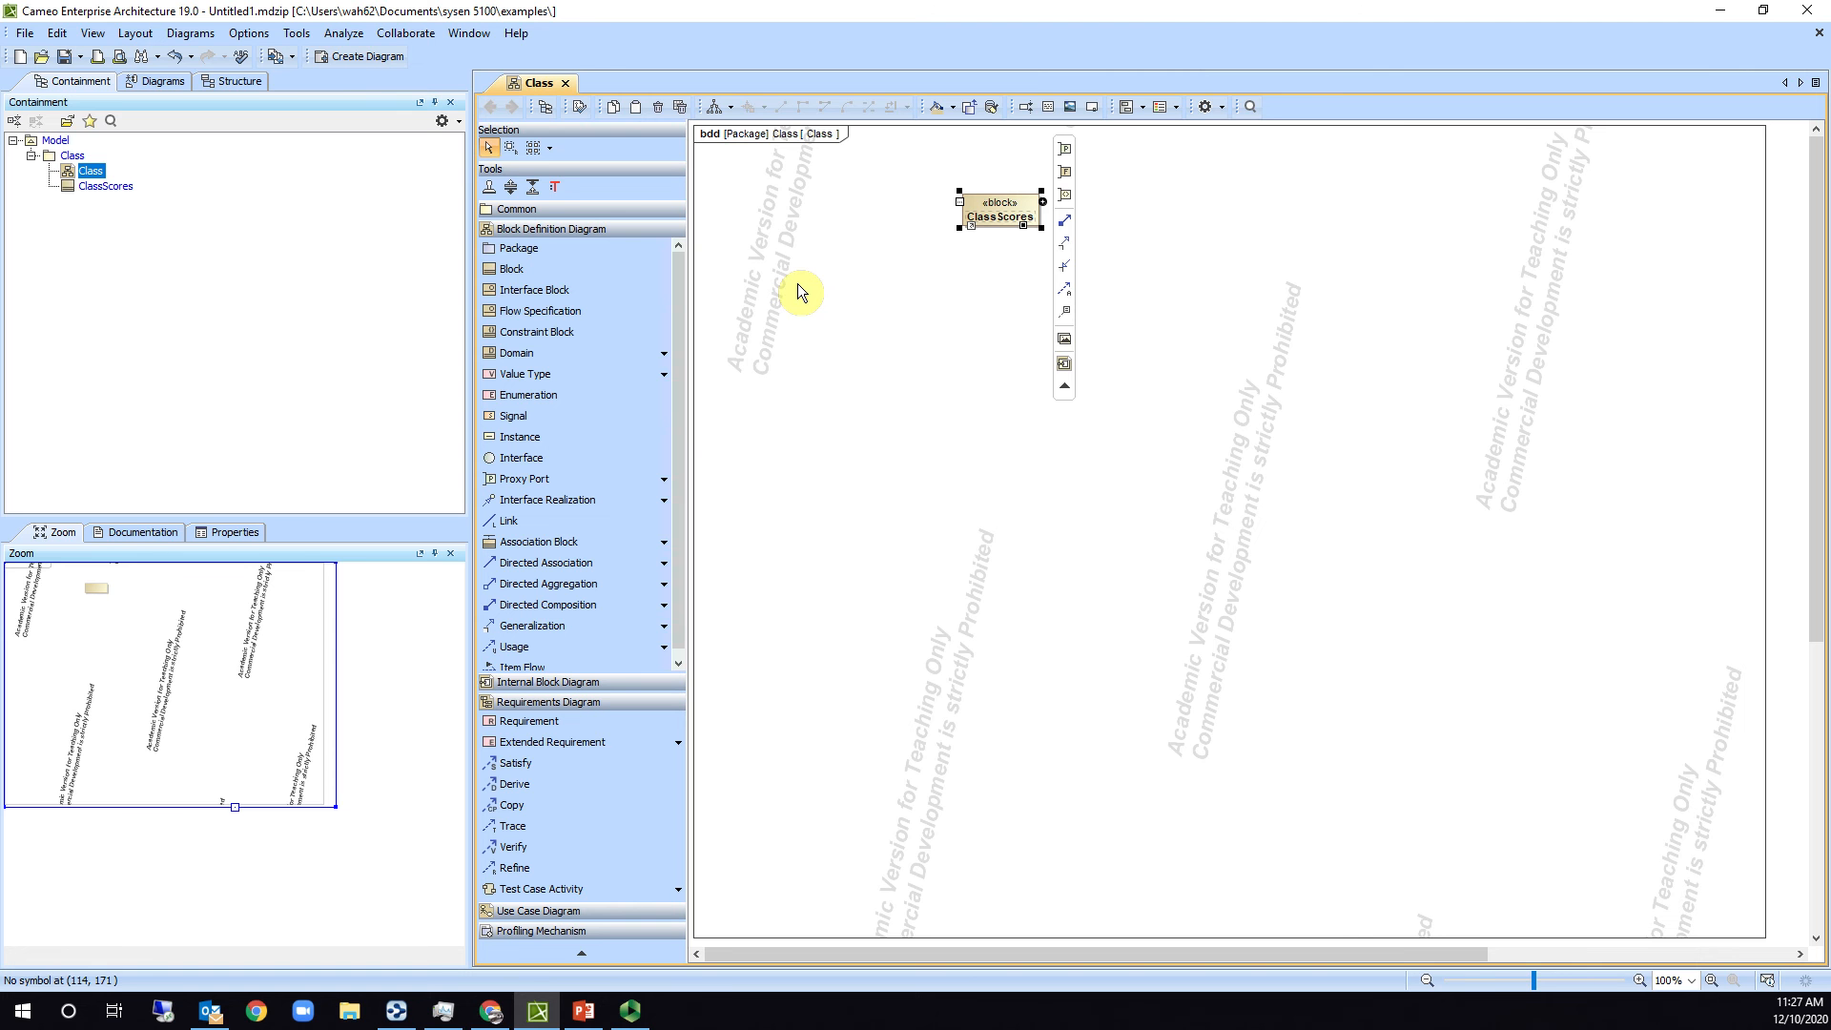
Draw a directed composition from ClassScores to a new block below and to its left, and name that block Grades.
{"action": "left_click", "coordinate": [1066, 227]}
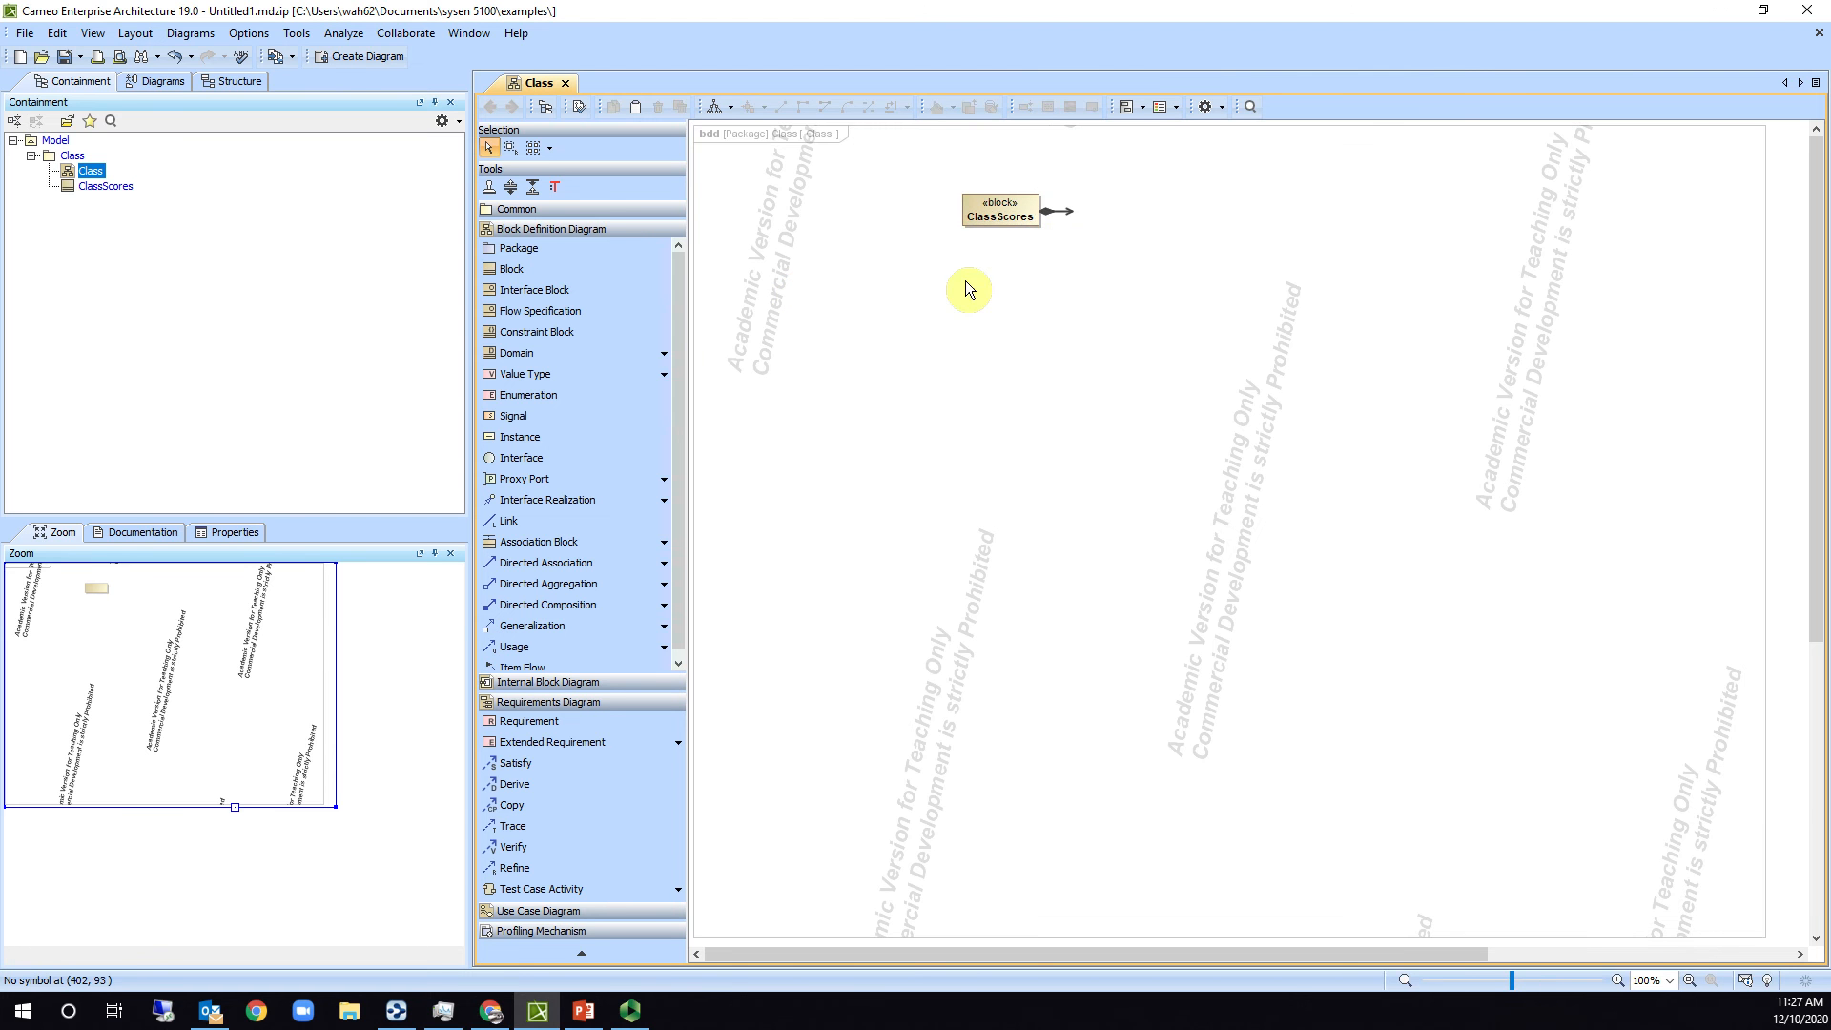
{"action": "left_click", "coordinate": [867, 335]}
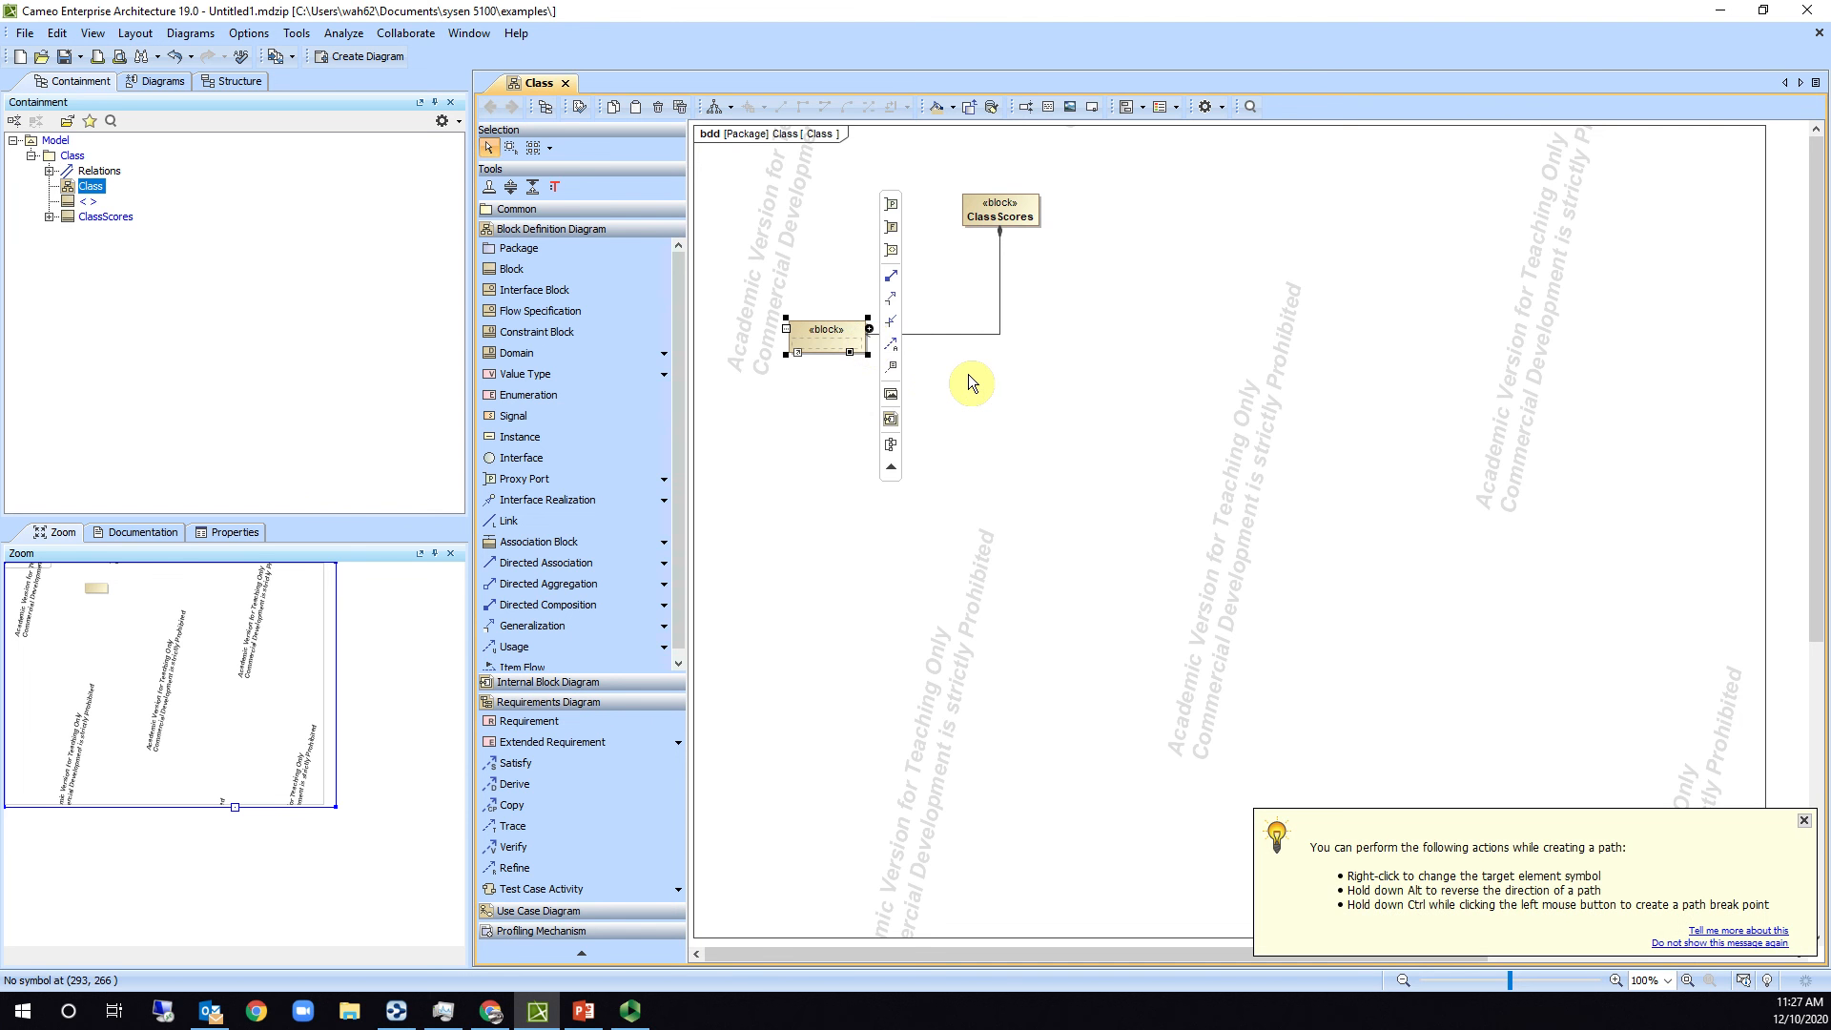
{"action": "type", "text": "Grades"}
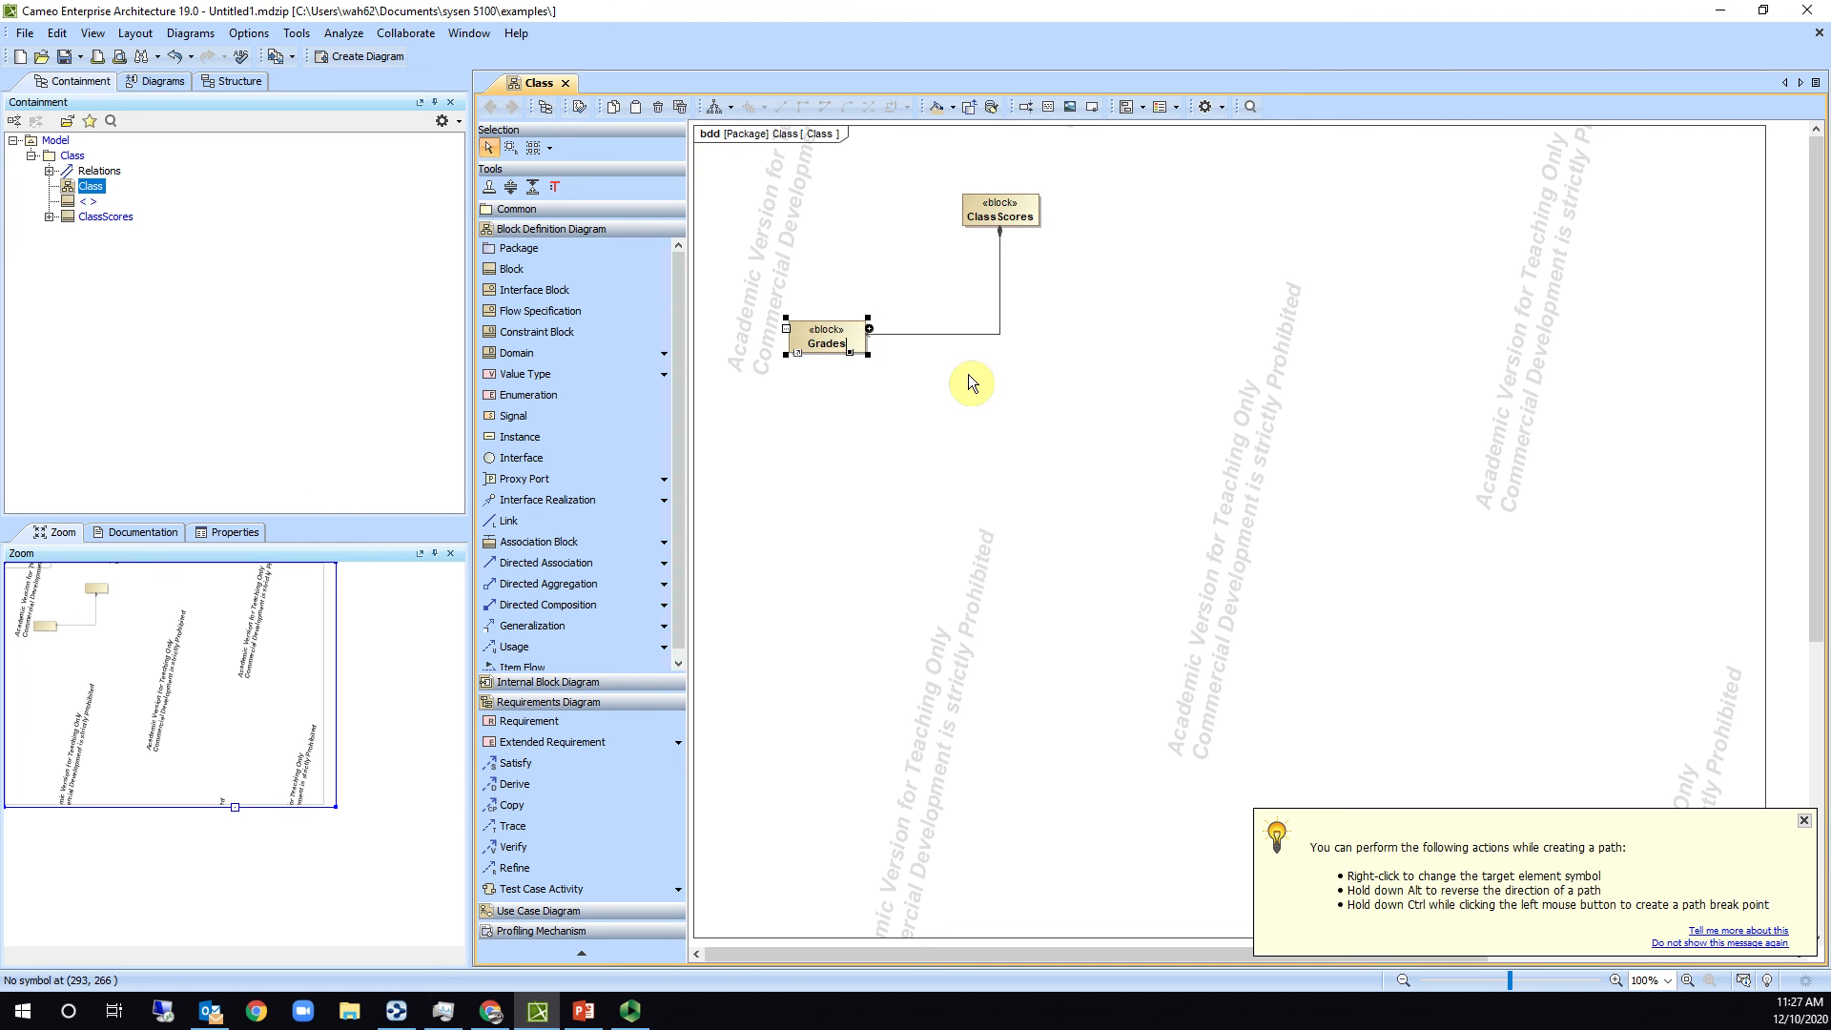
{"action": "key", "text": "Return"}
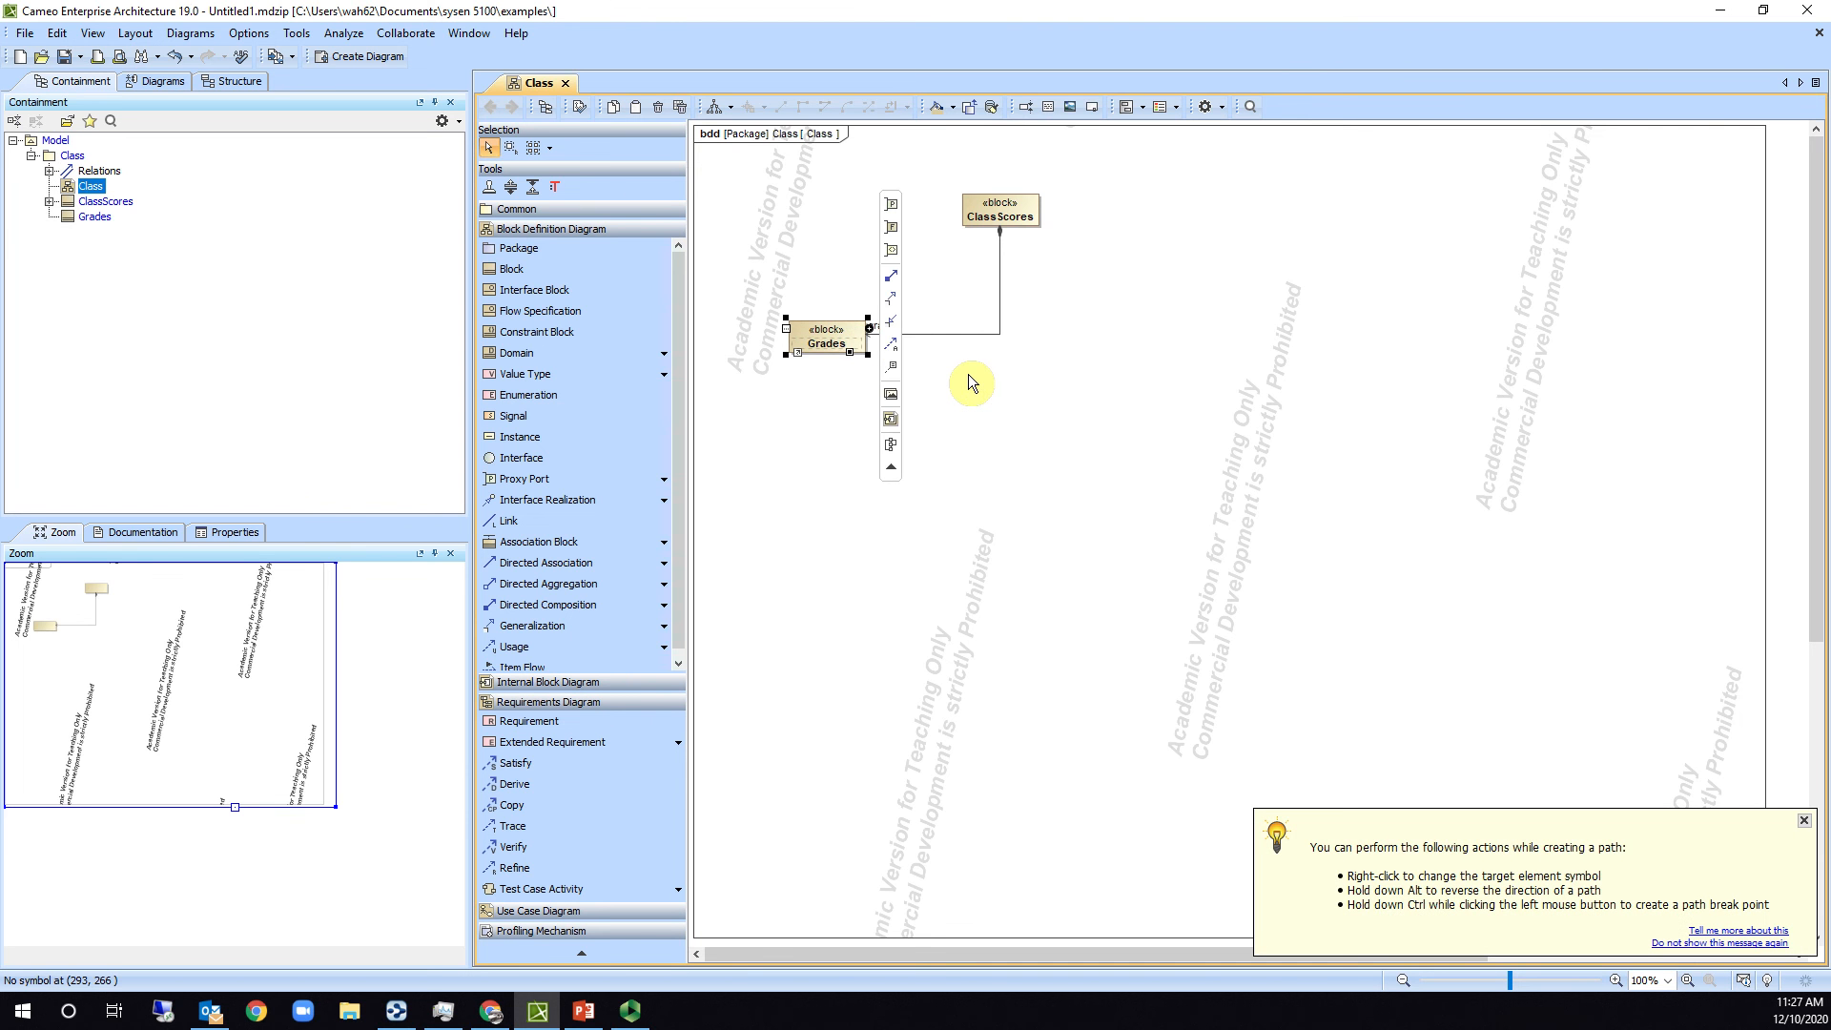
Draw a second directed composition from ClassScores to a new block below and to its right, named Class Scores.
{"action": "left_click", "coordinate": [1032, 220]}
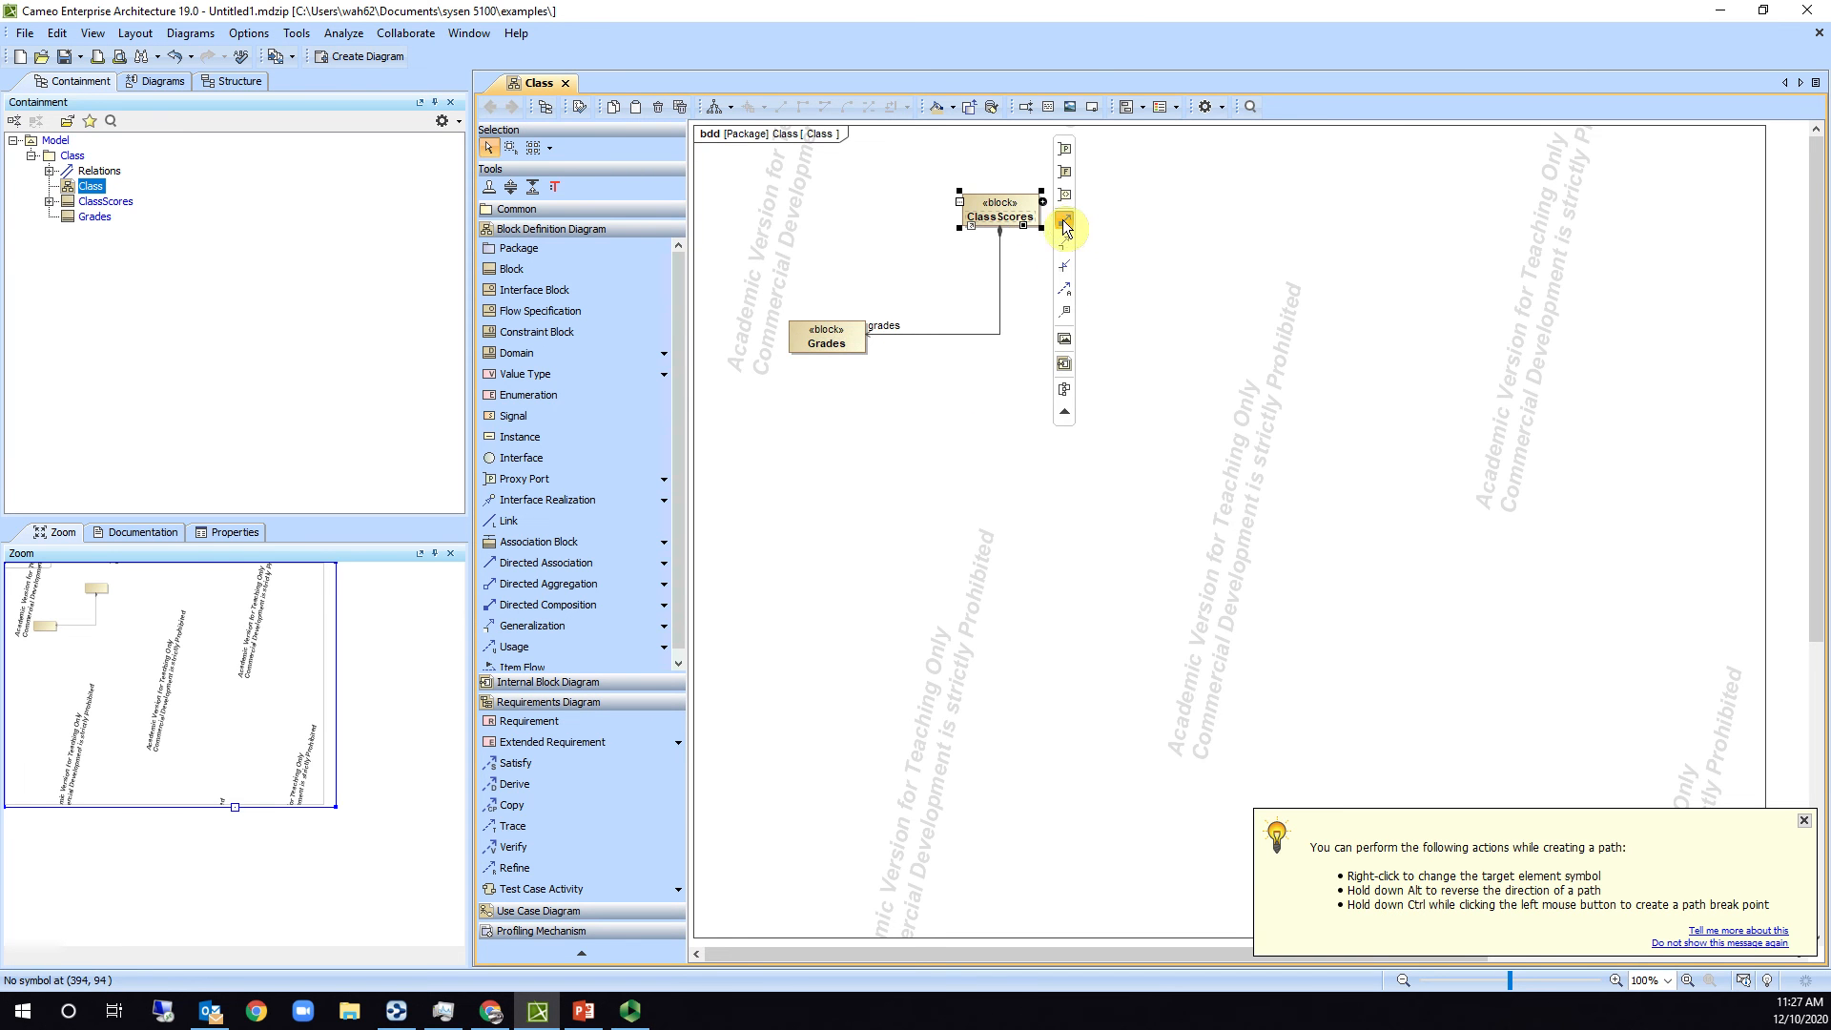
{"action": "left_click", "coordinate": [1066, 225]}
{"action": "left_click", "coordinate": [1116, 330]}
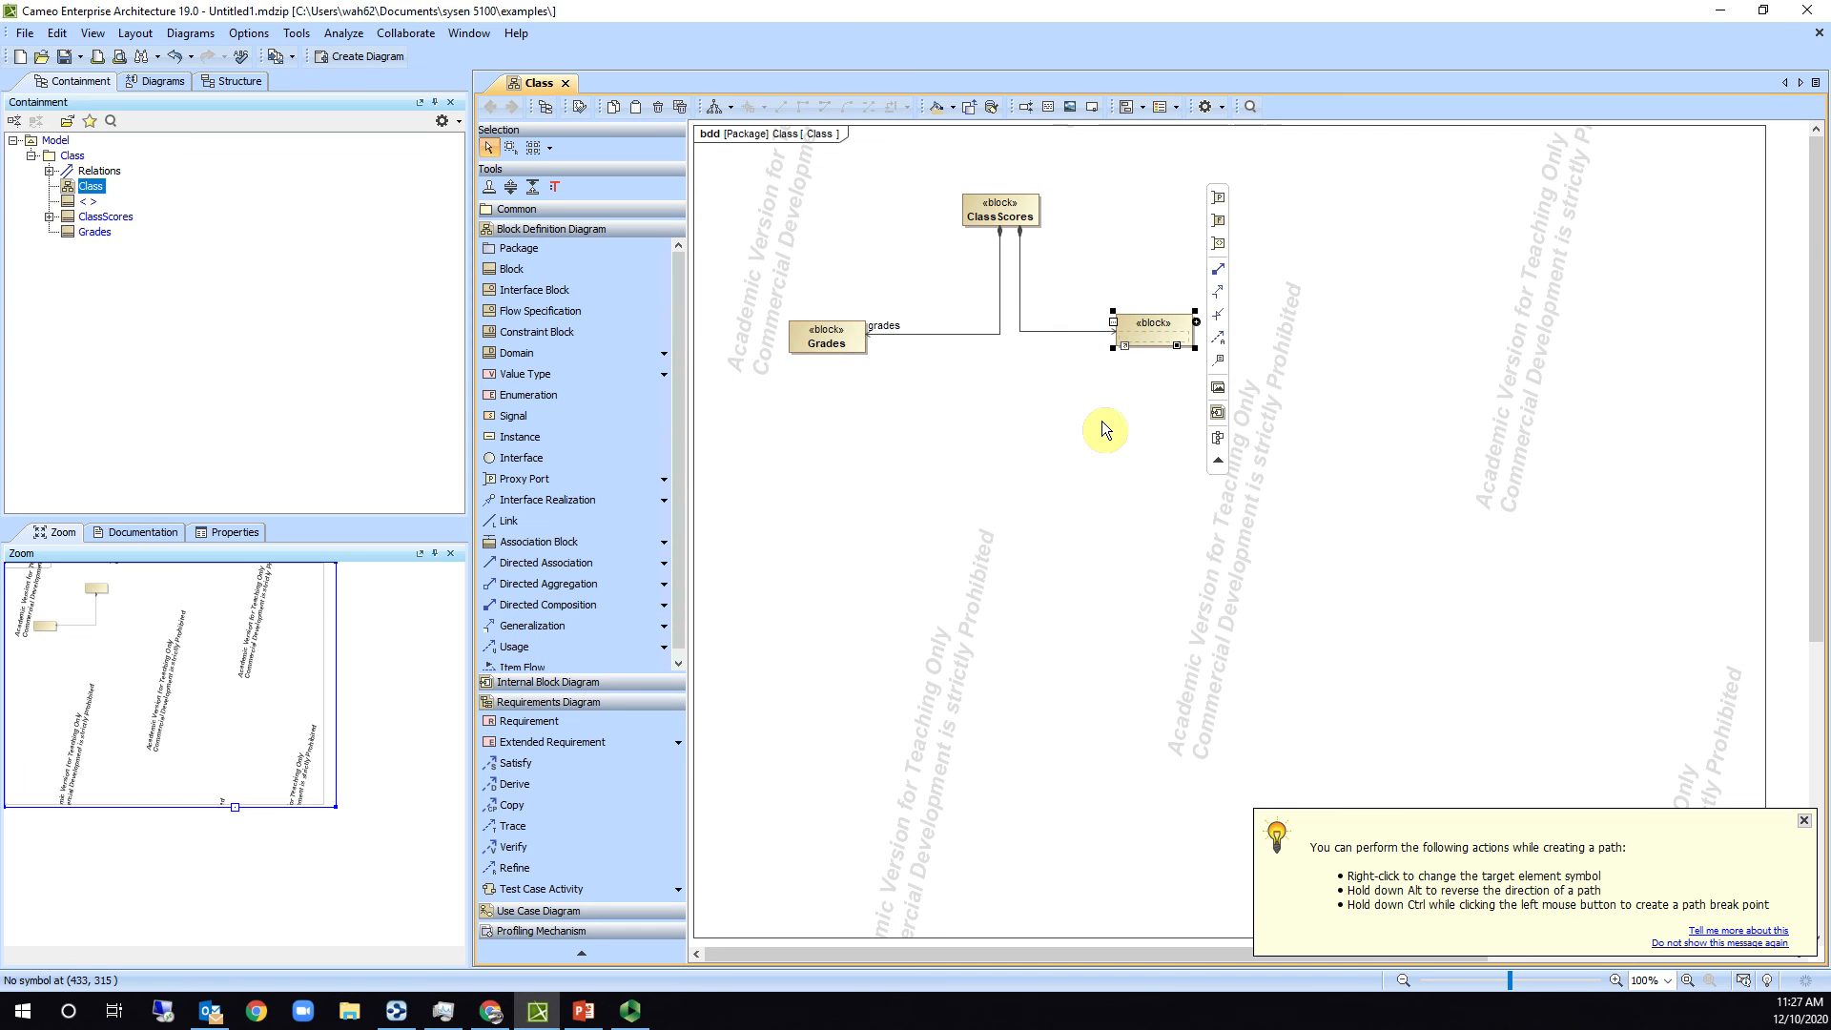
{"action": "type", "text": "Clas"}
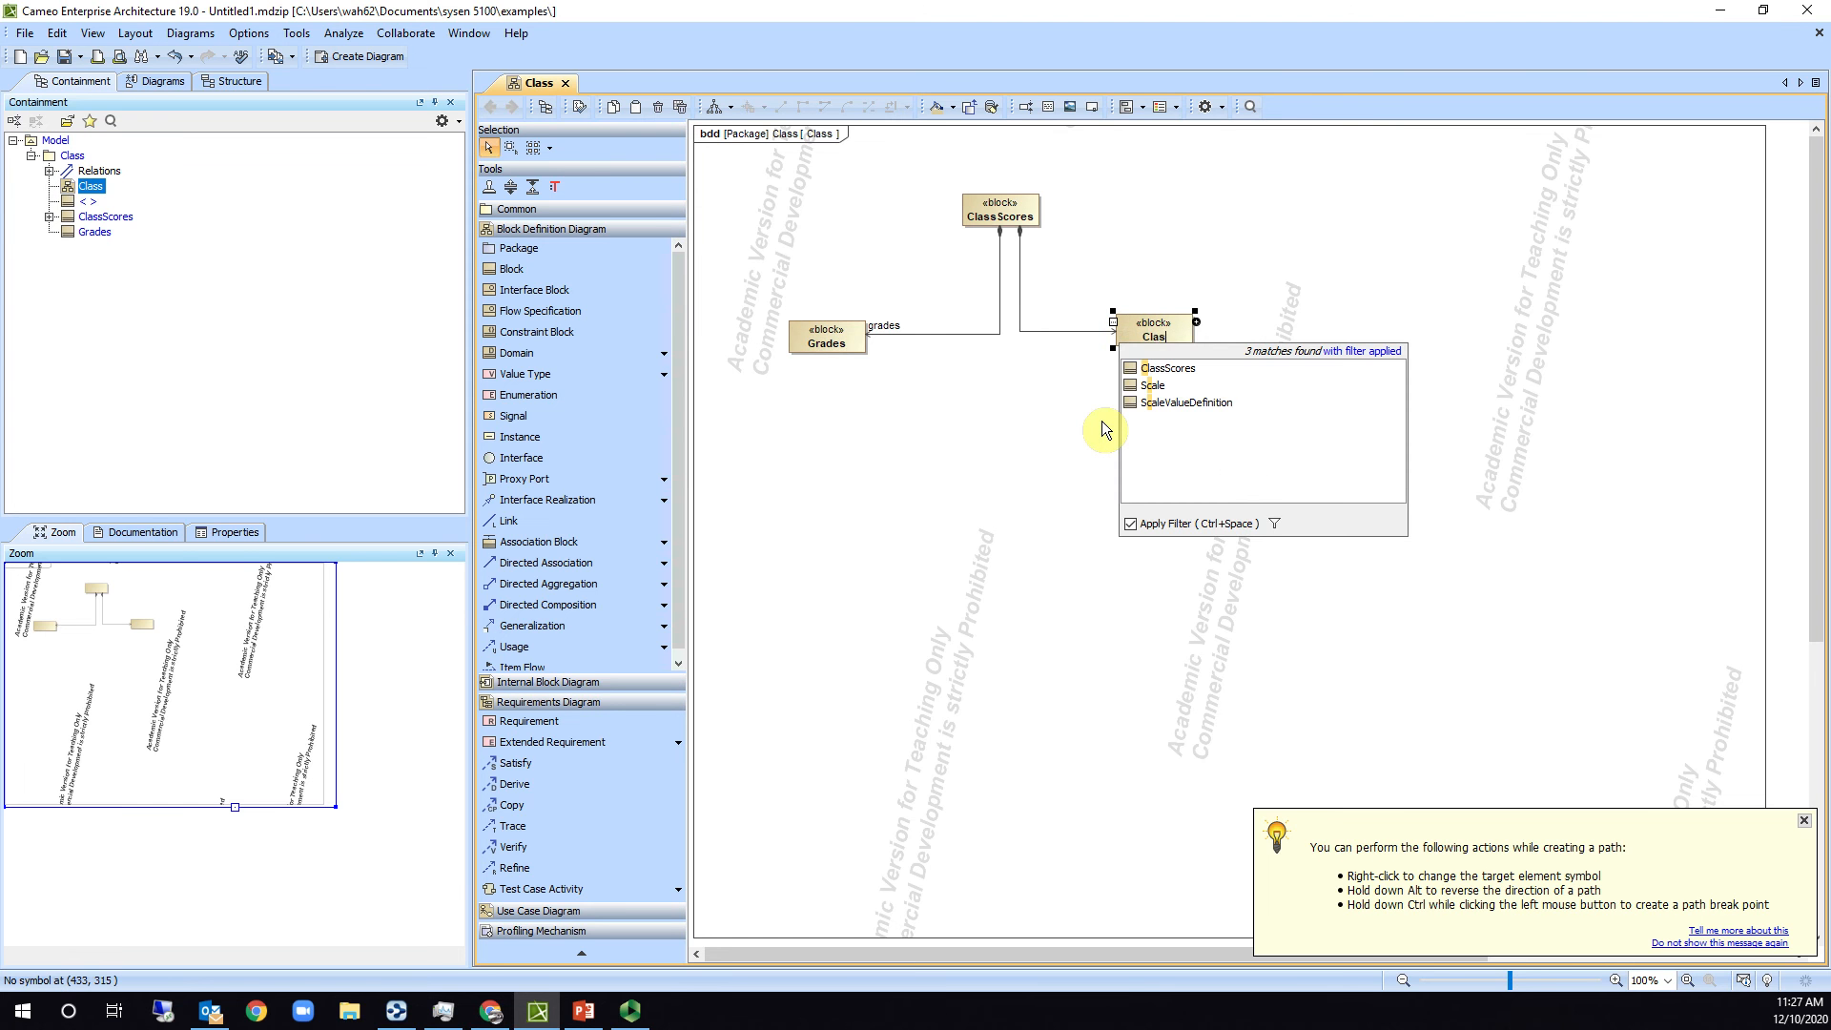
{"action": "type", "text": "s Scores"}
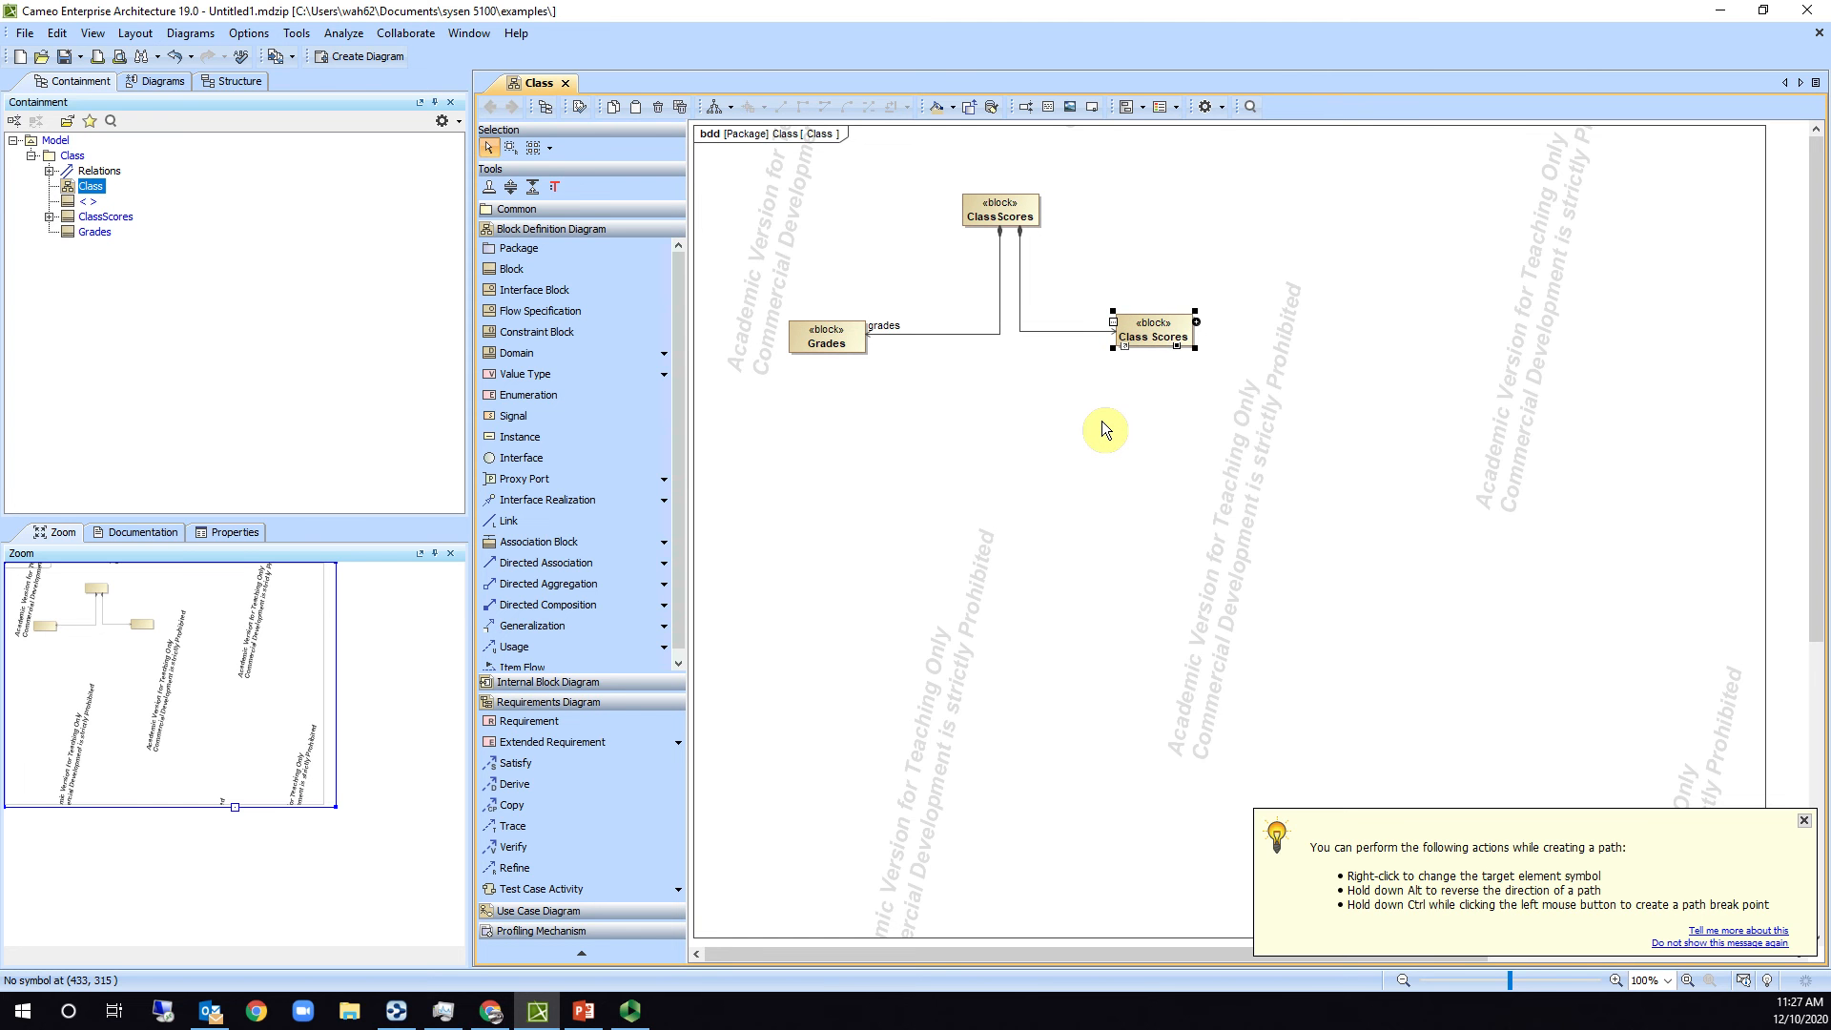
{"action": "key", "text": "Return"}
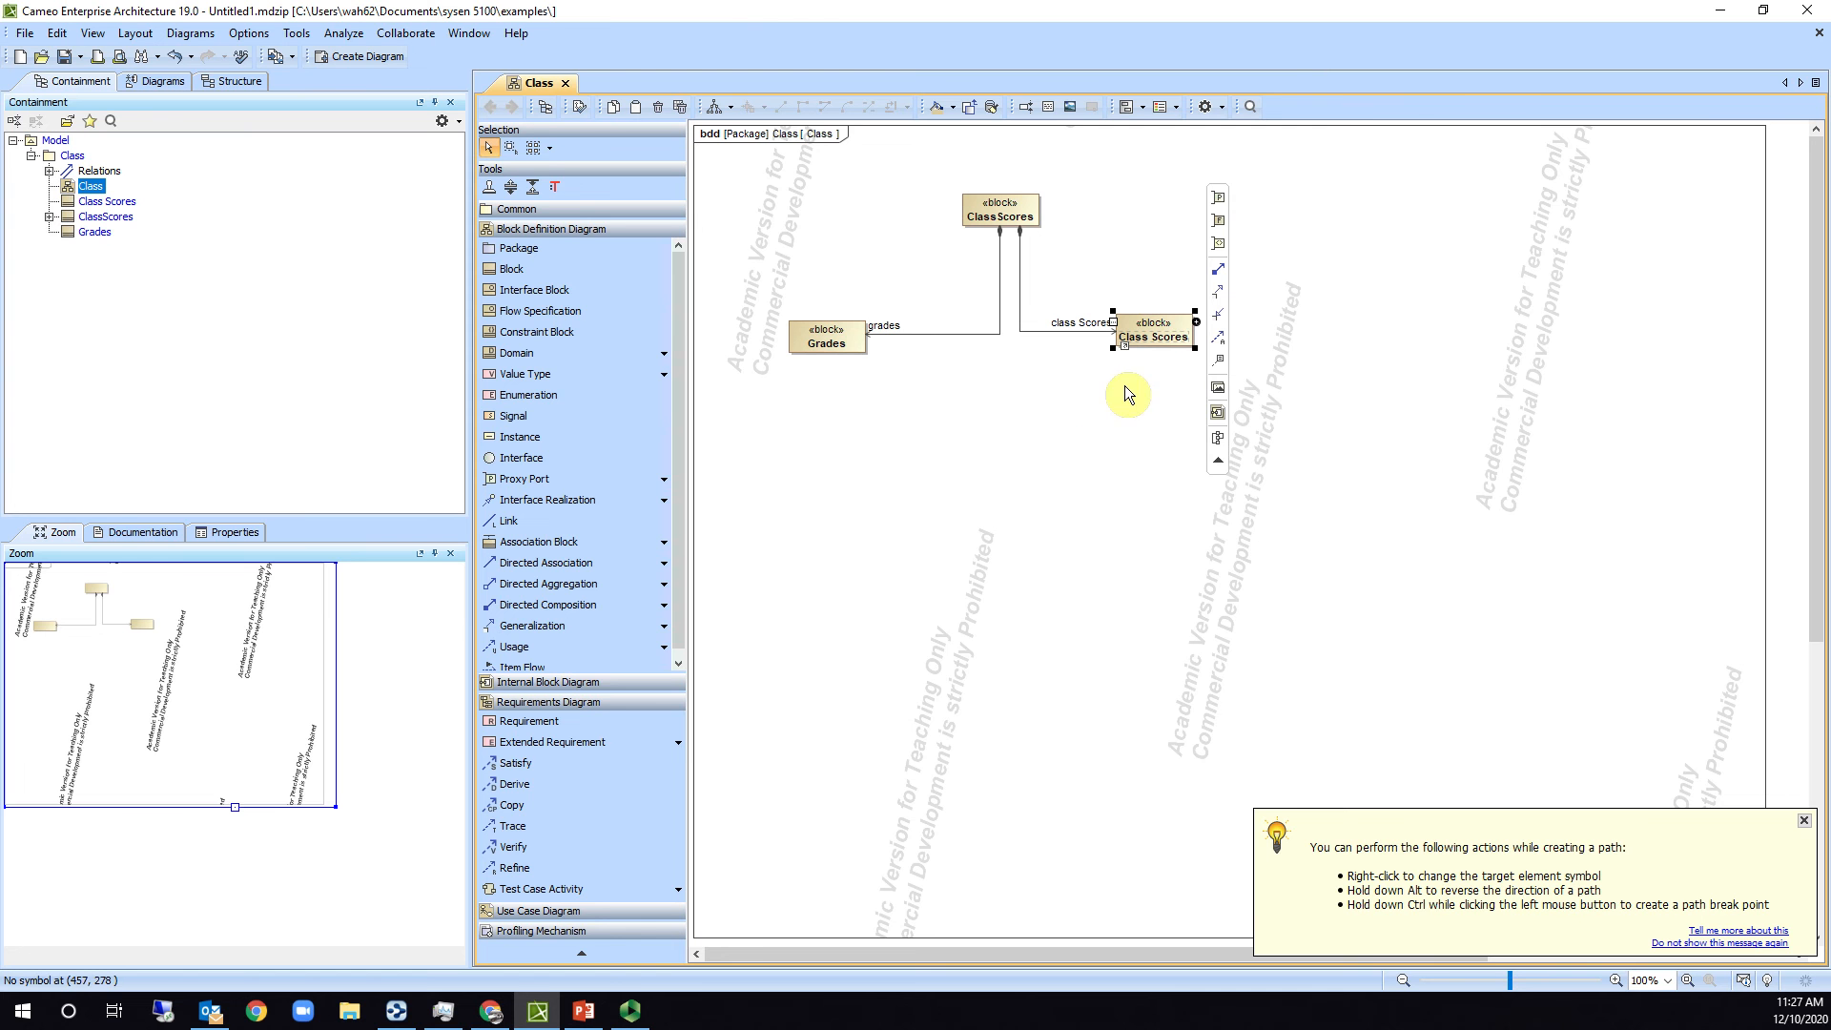
Dismiss the path-creation tip and shrink the diagram frame to fit around the three blocks.
{"action": "left_click", "coordinate": [1804, 820]}
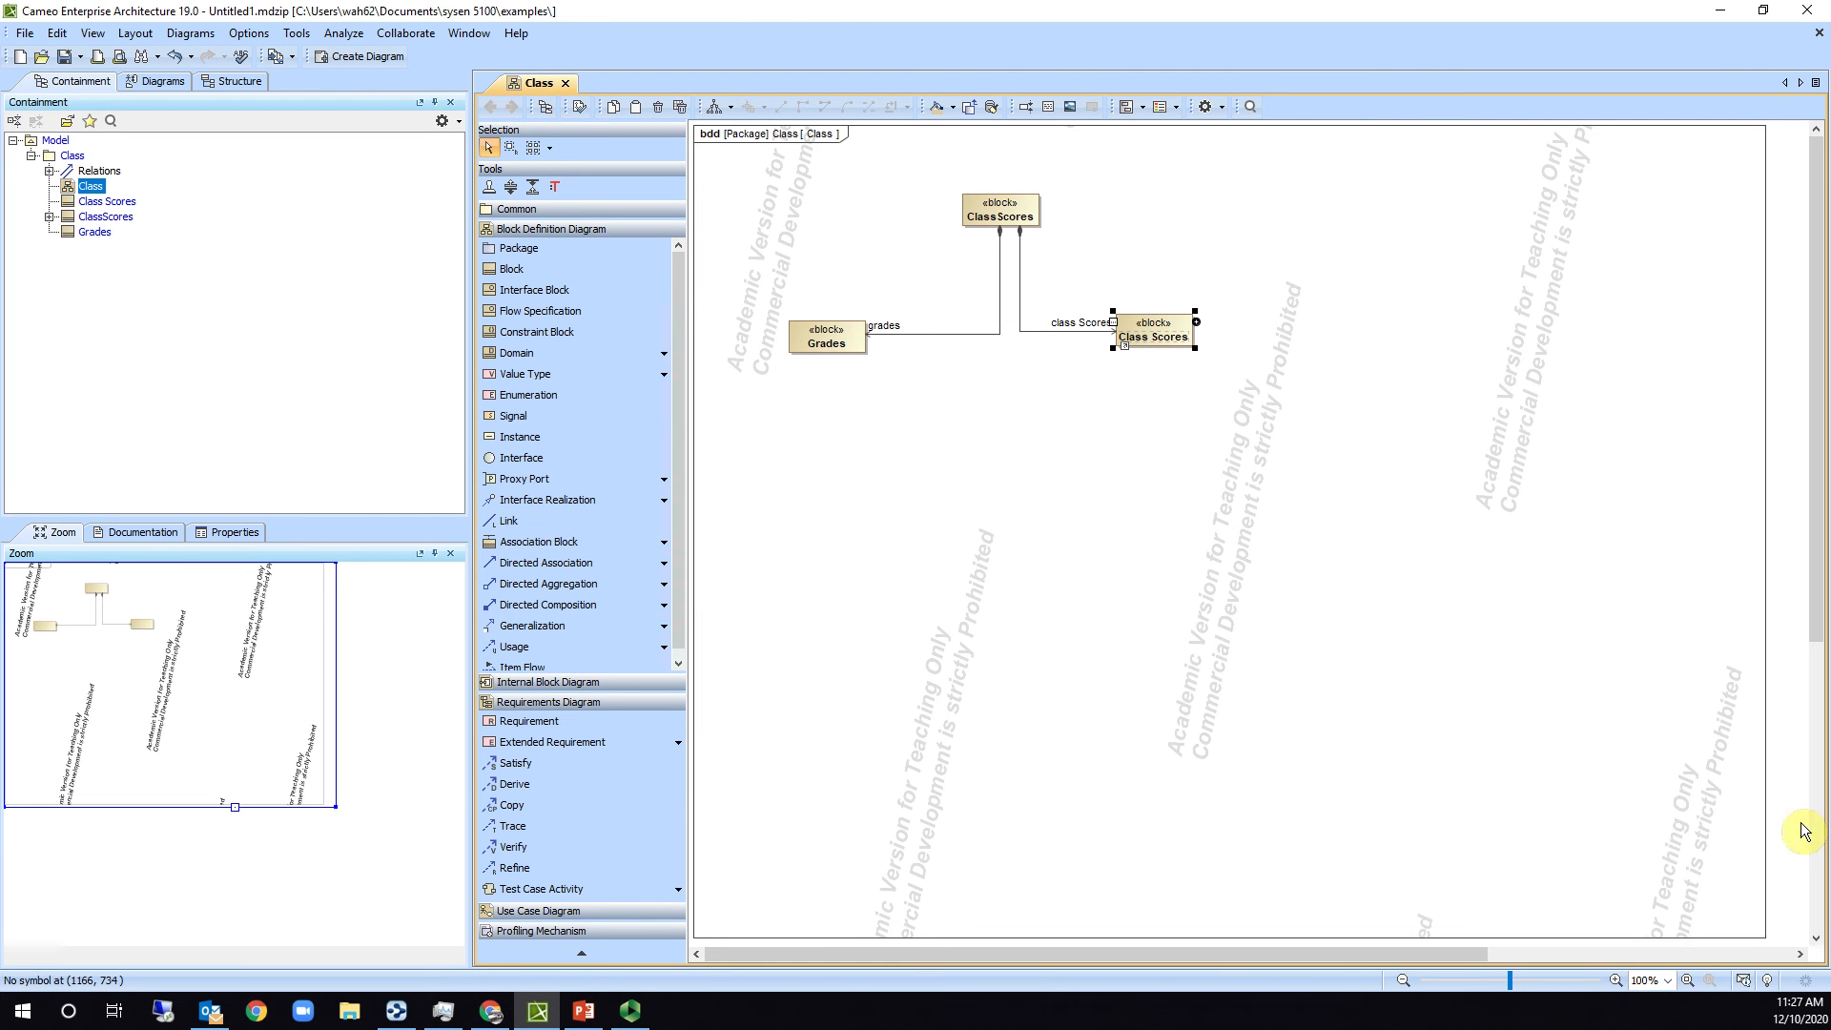
{"action": "left_click", "coordinate": [1708, 939]}
{"action": "double_click", "coordinate": [1766, 940]}
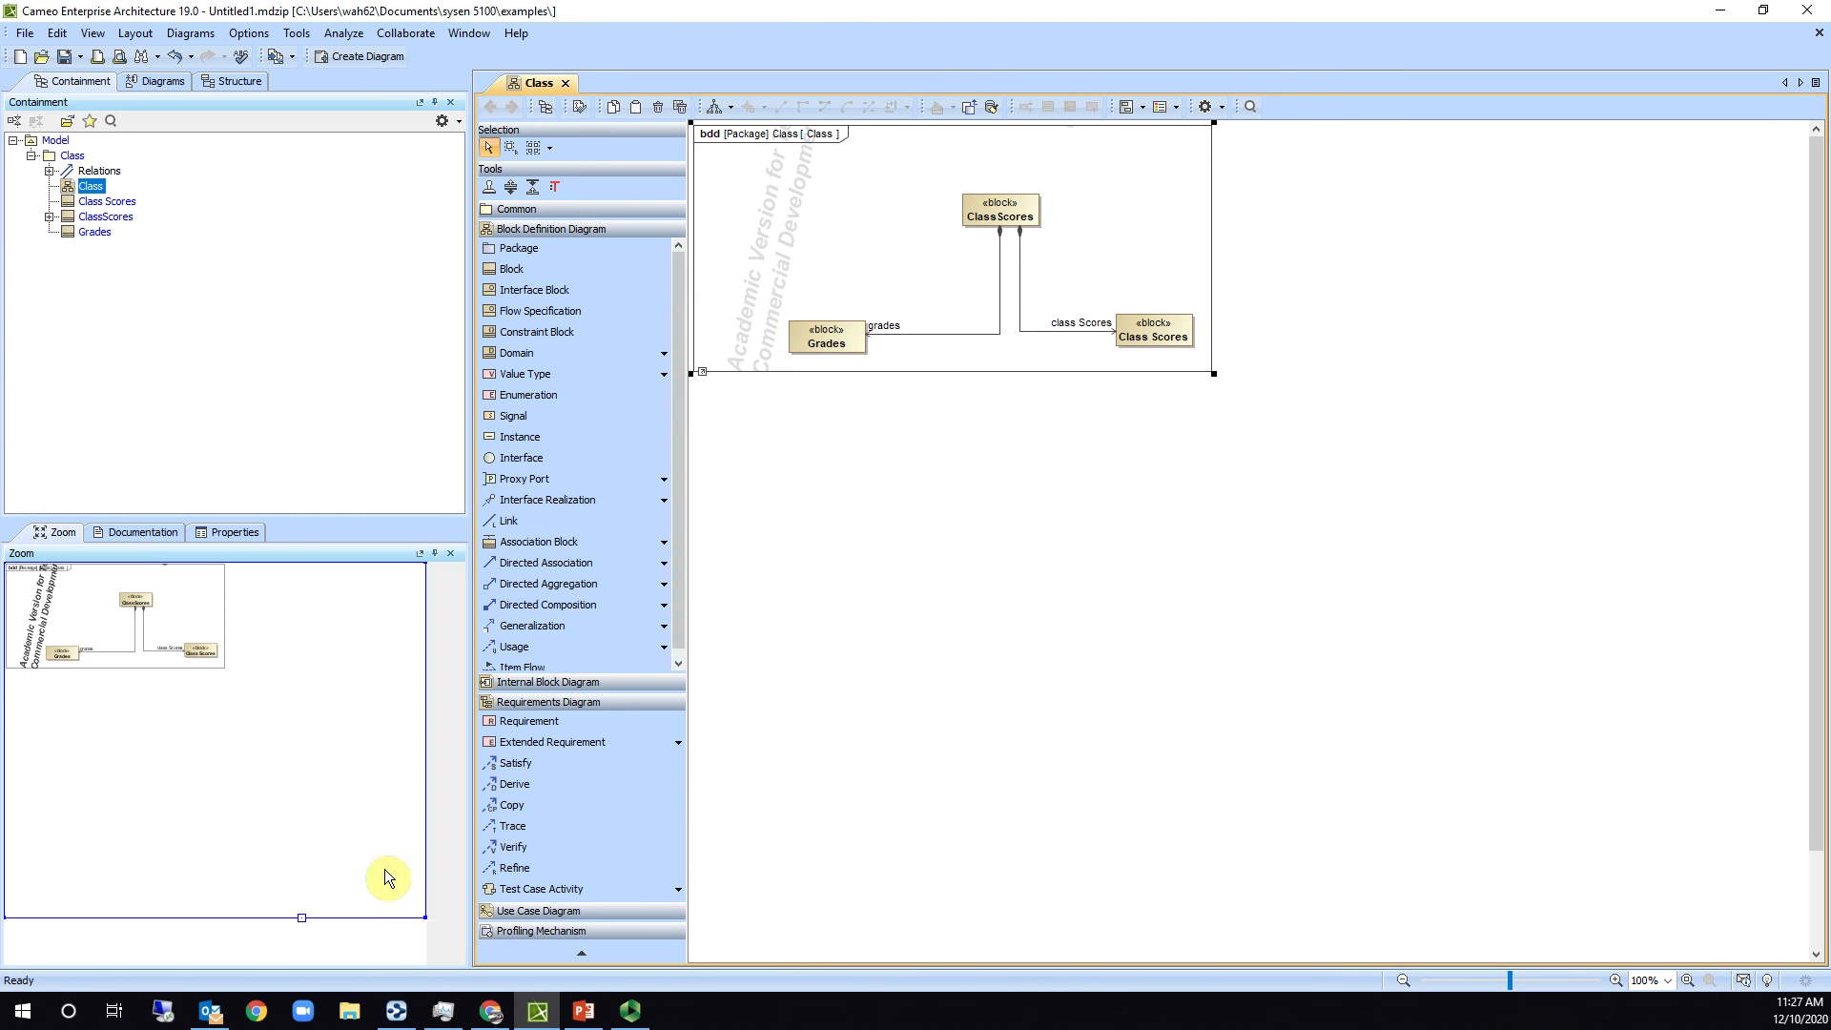
Apply the quick diagram layout to arrange ClassScores and its two component blocks.
{"action": "left_click", "coordinate": [305, 919]}
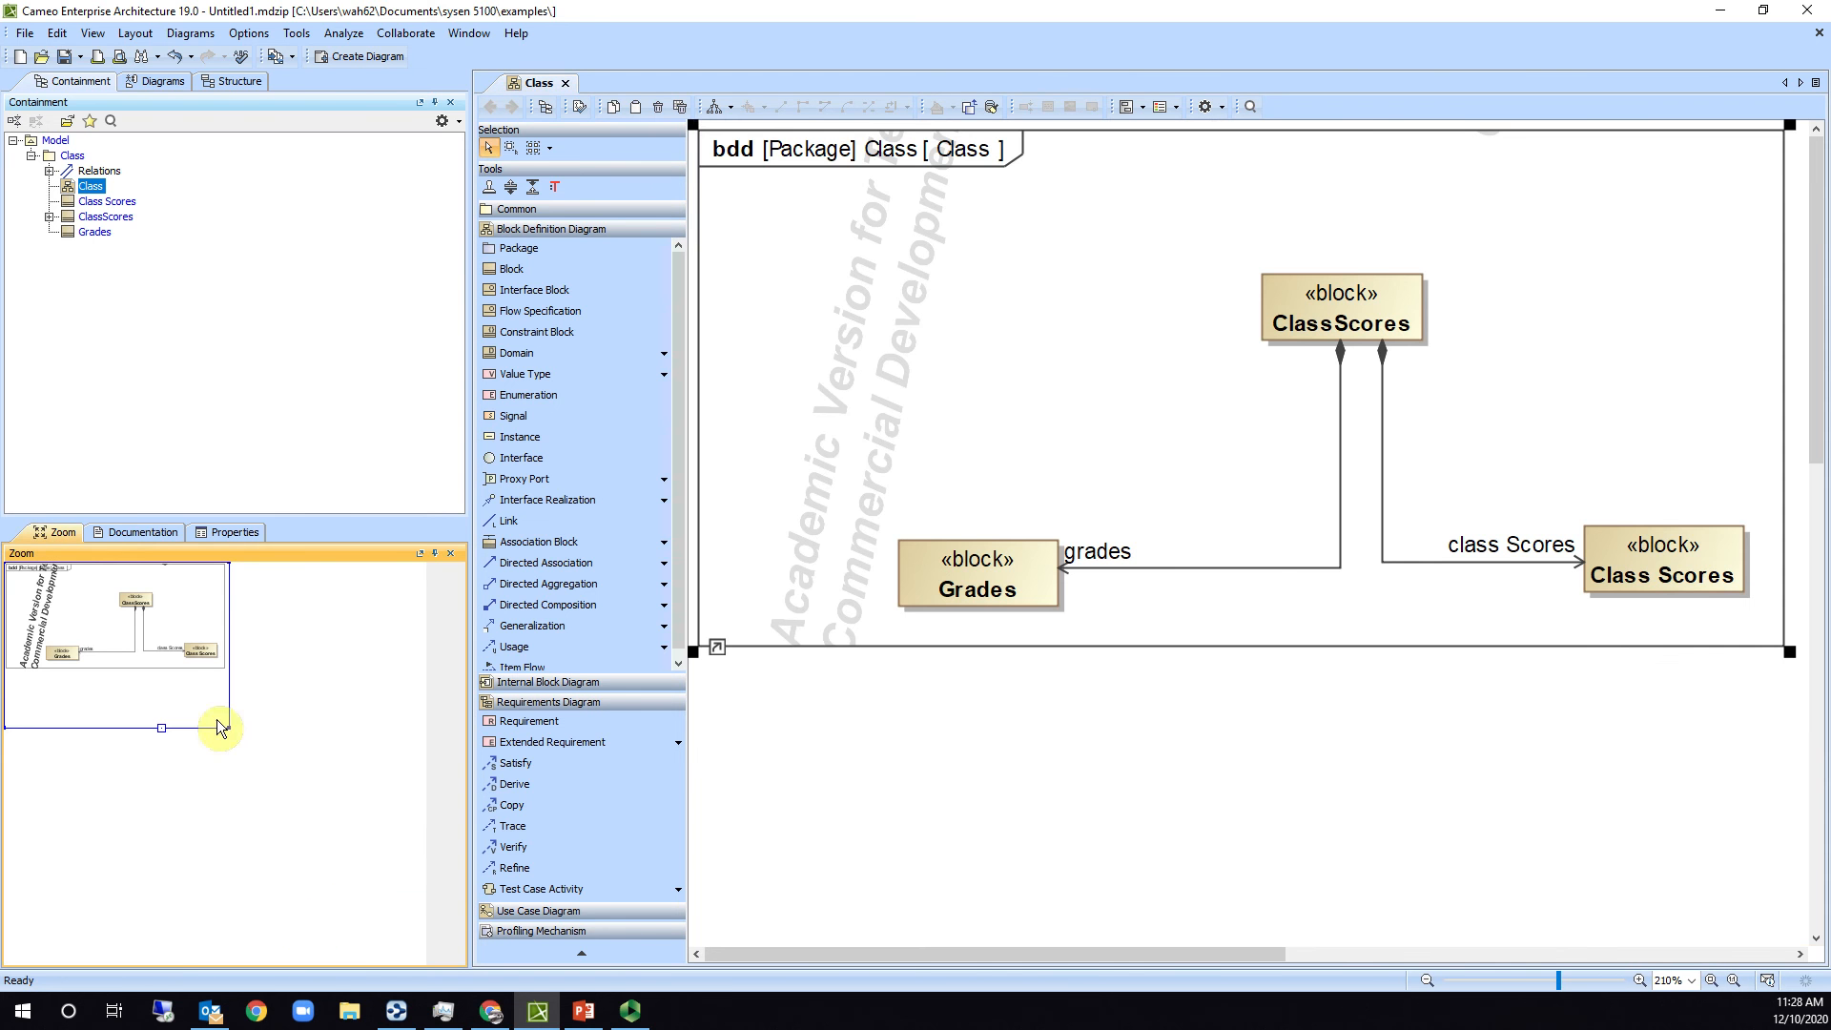
{"action": "left_click", "coordinate": [1209, 513]}
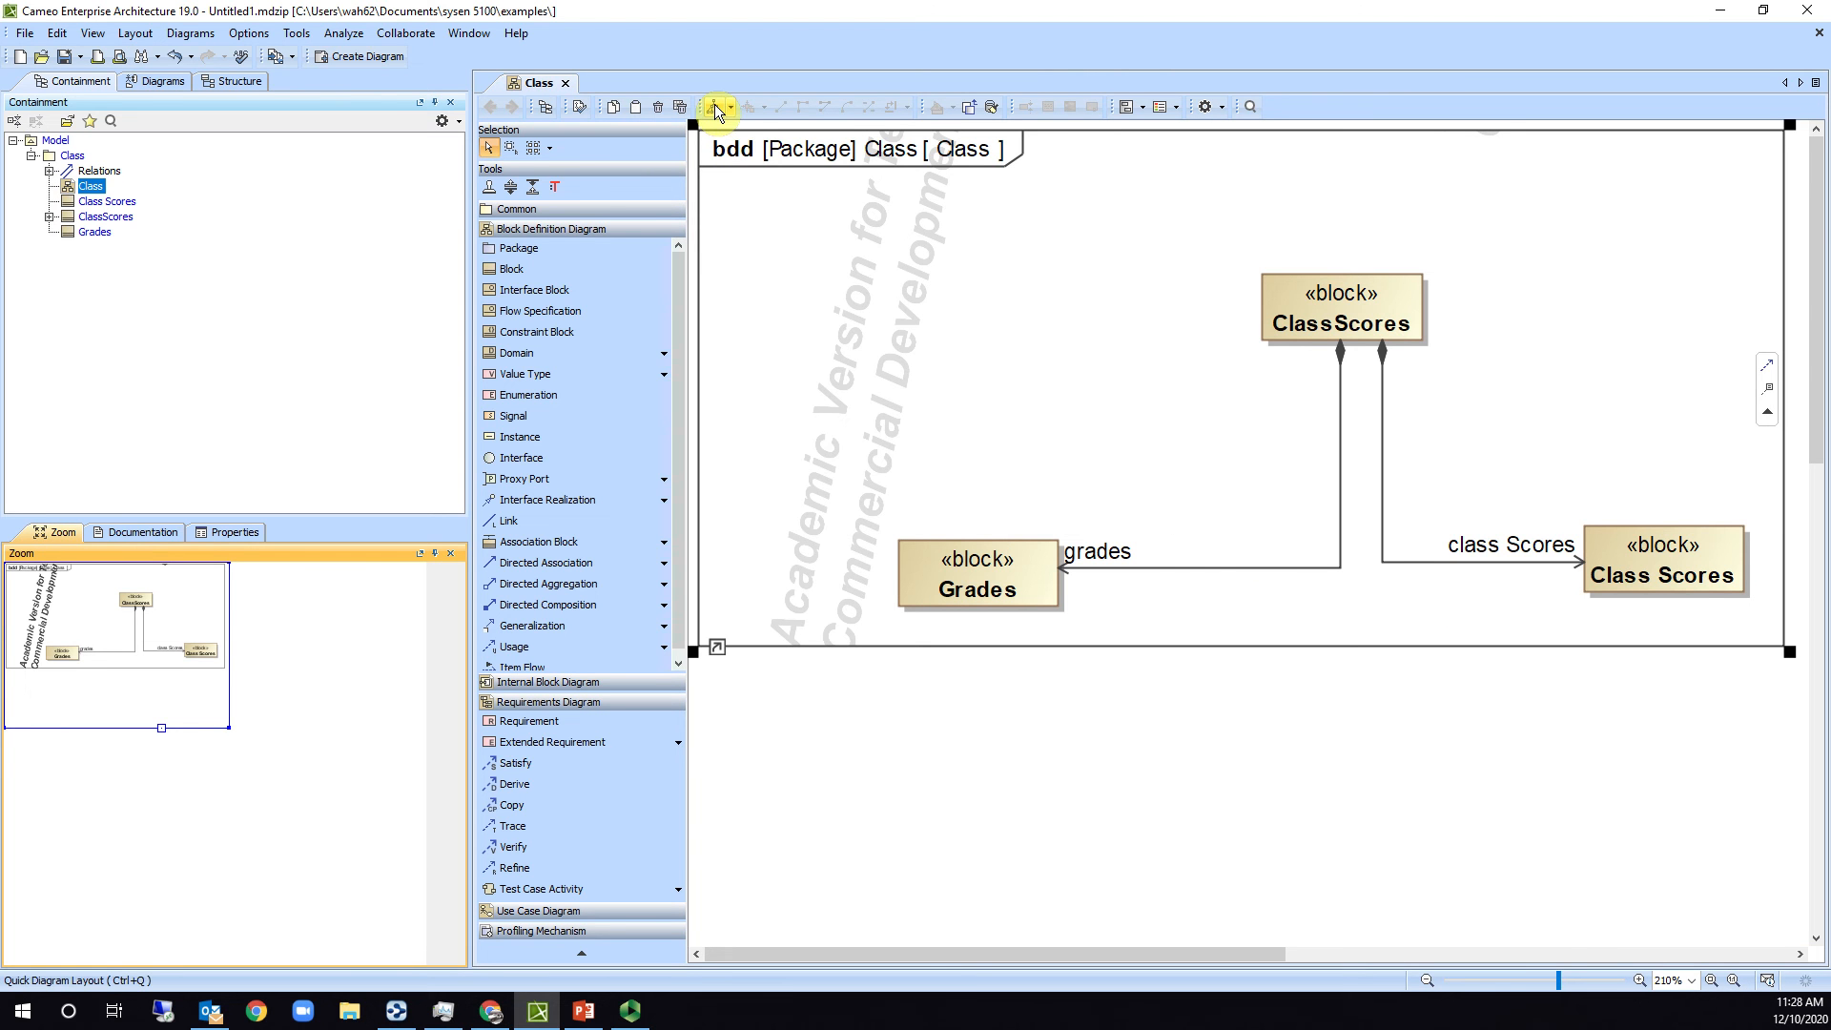
{"action": "left_click", "coordinate": [801, 822]}
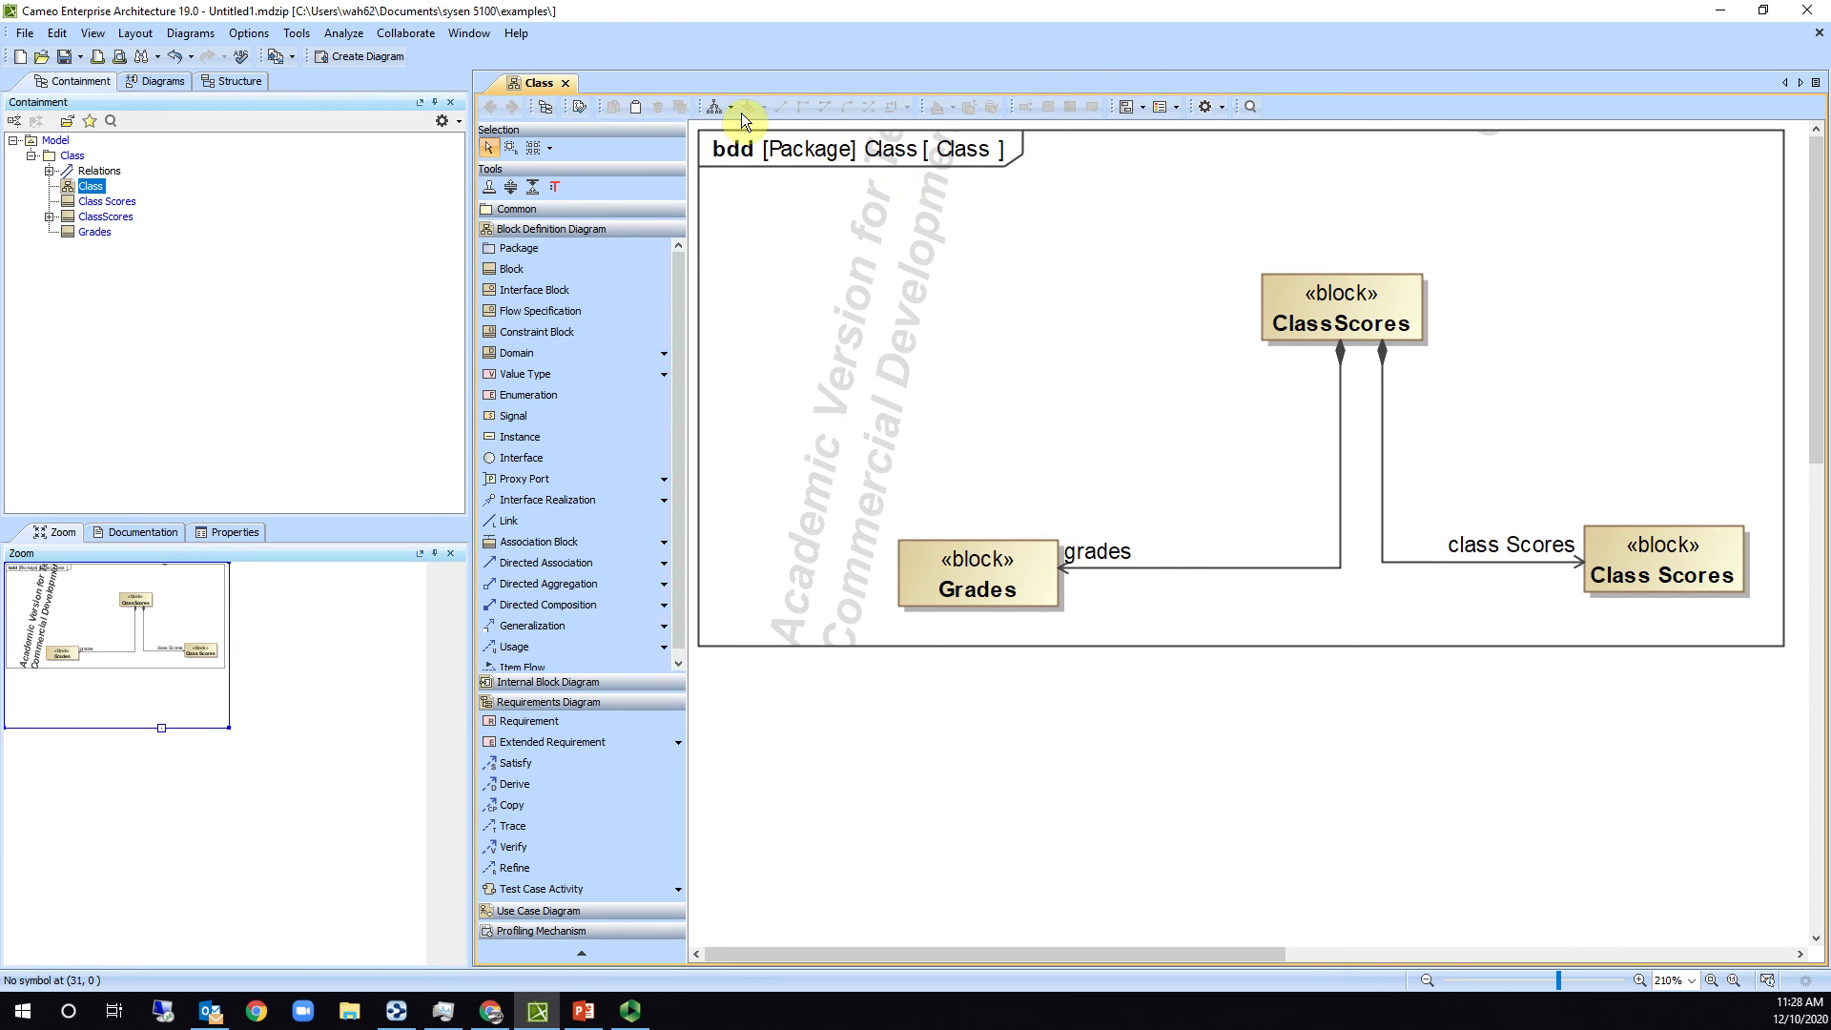
{"action": "left_click", "coordinate": [714, 108]}
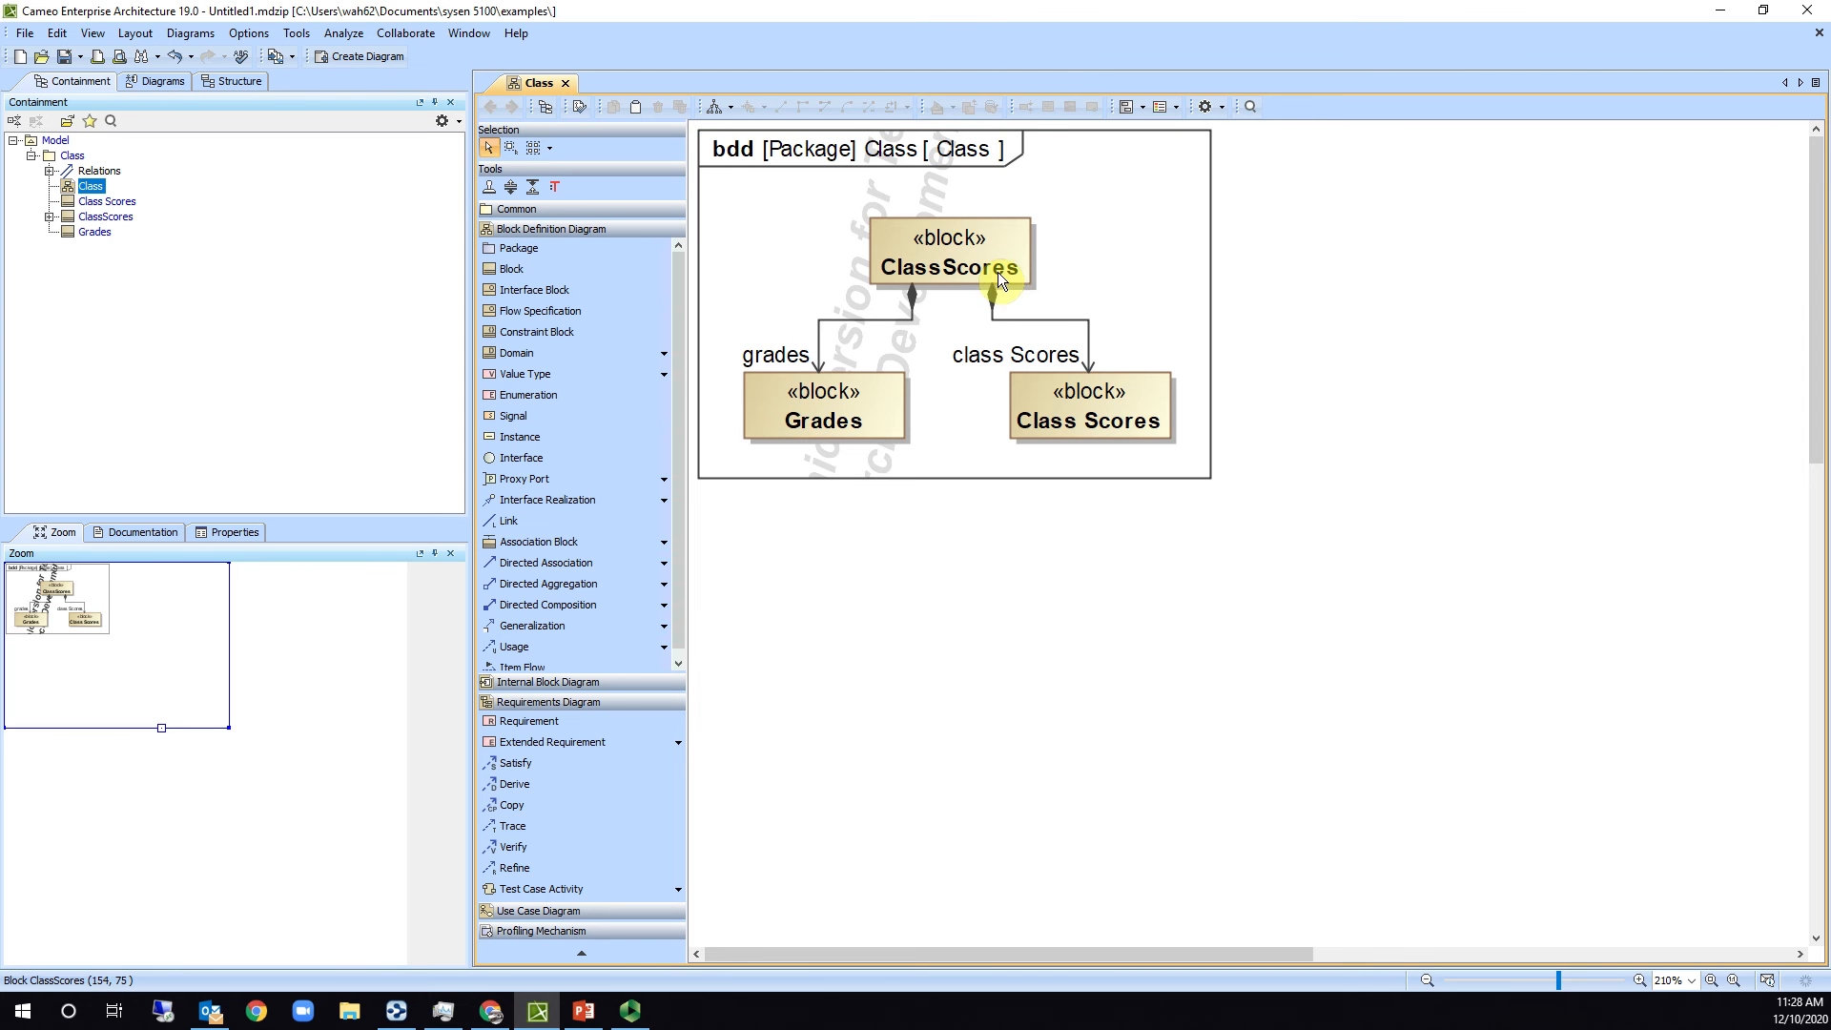
Add a value property CombinedScores of type Real to the ClassScores block.
{"action": "left_click", "coordinate": [998, 276]}
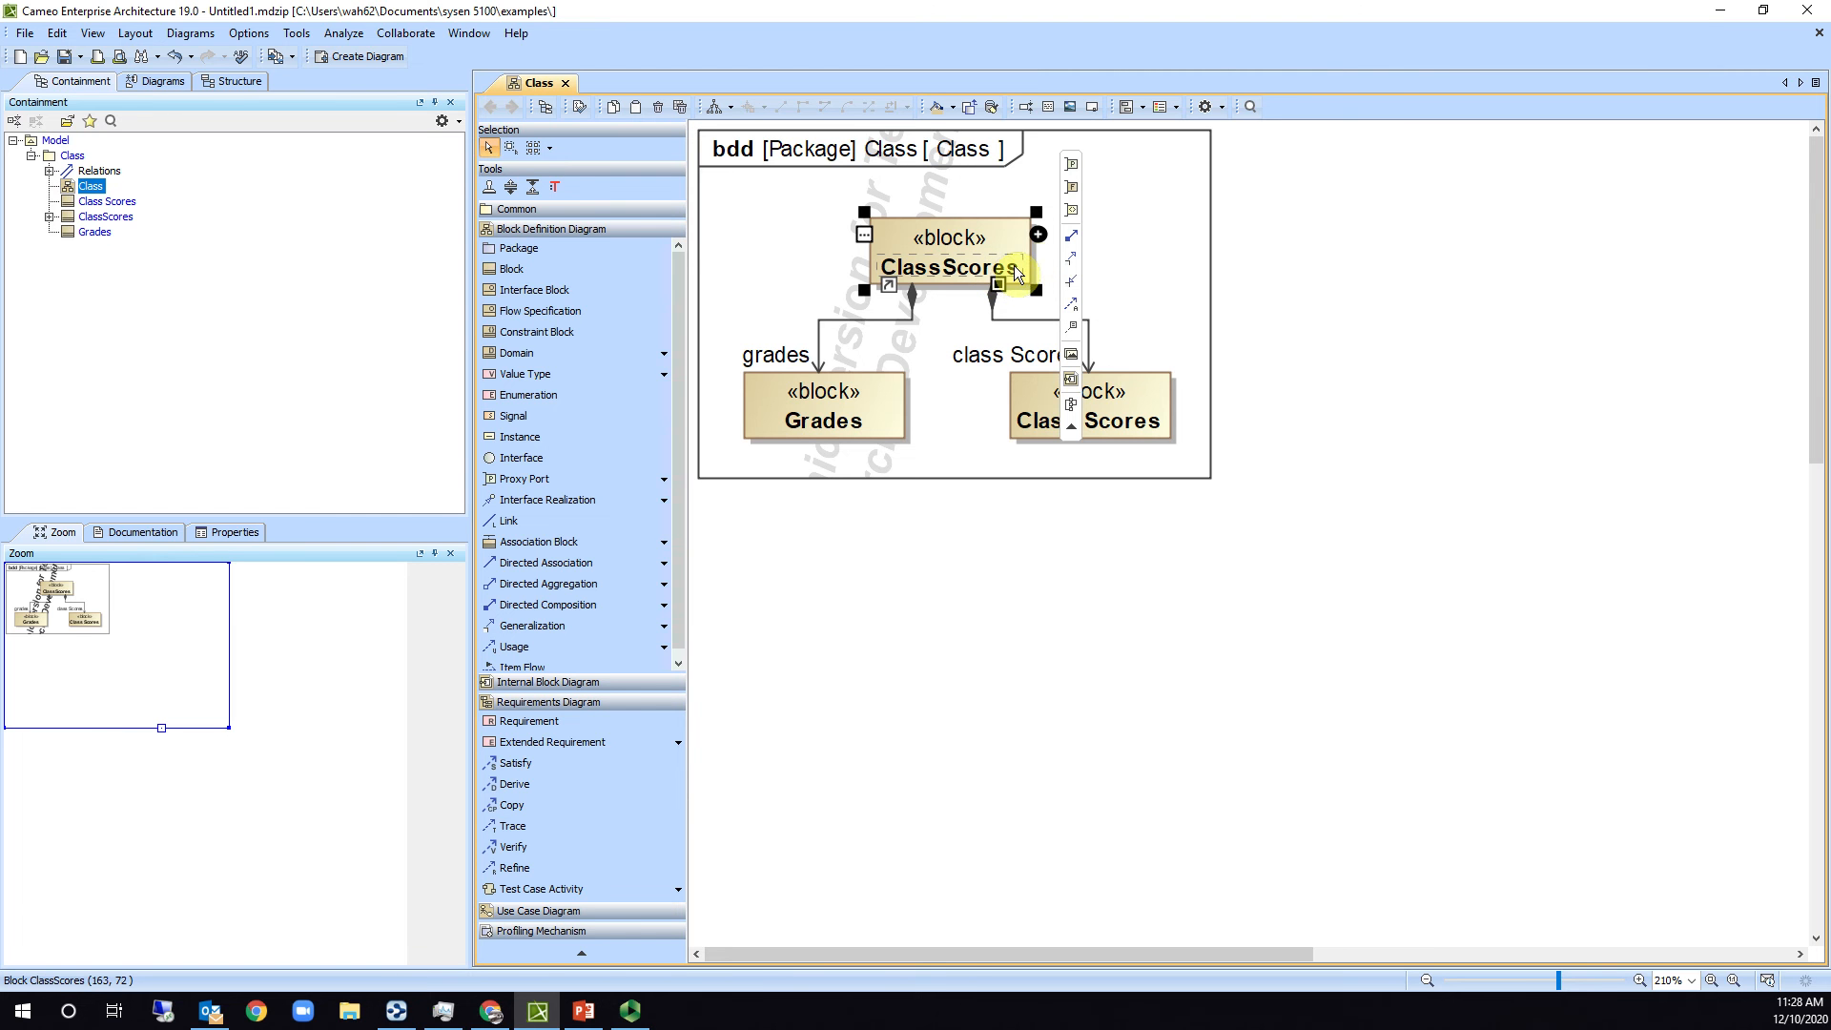
{"action": "left_click", "coordinate": [1039, 235]}
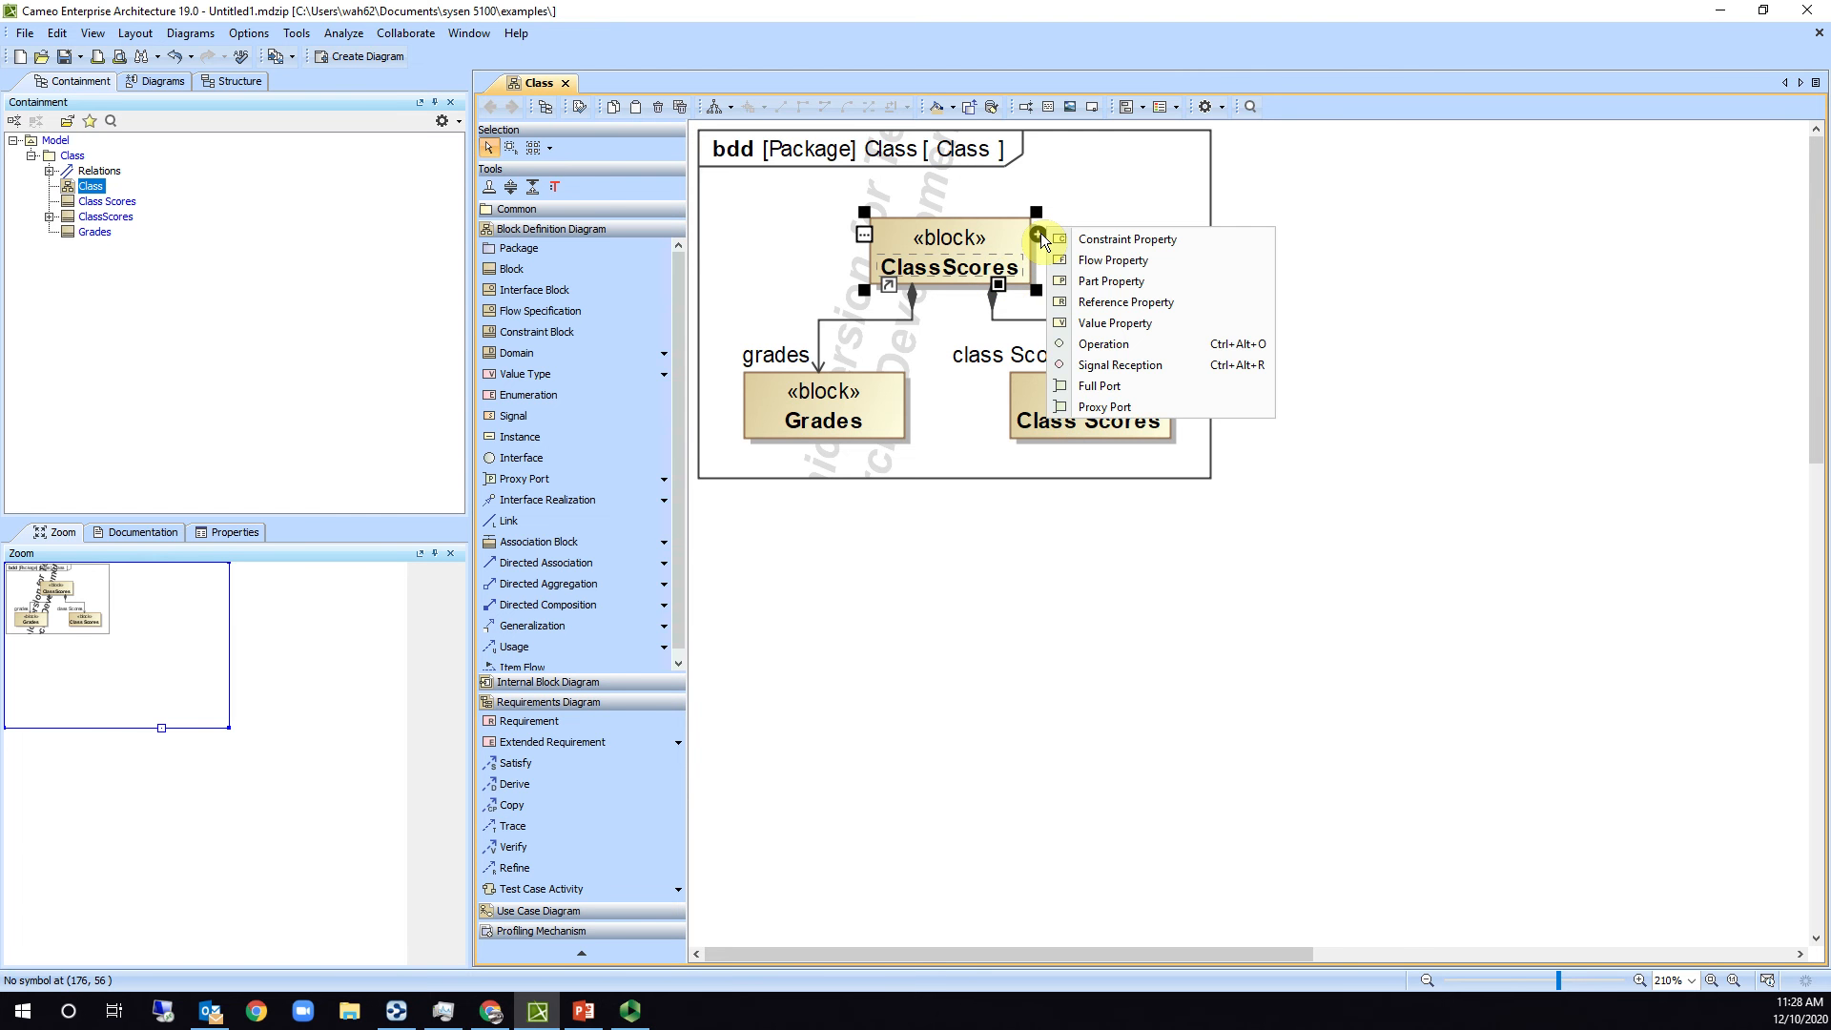
{"action": "left_click", "coordinate": [1116, 322]}
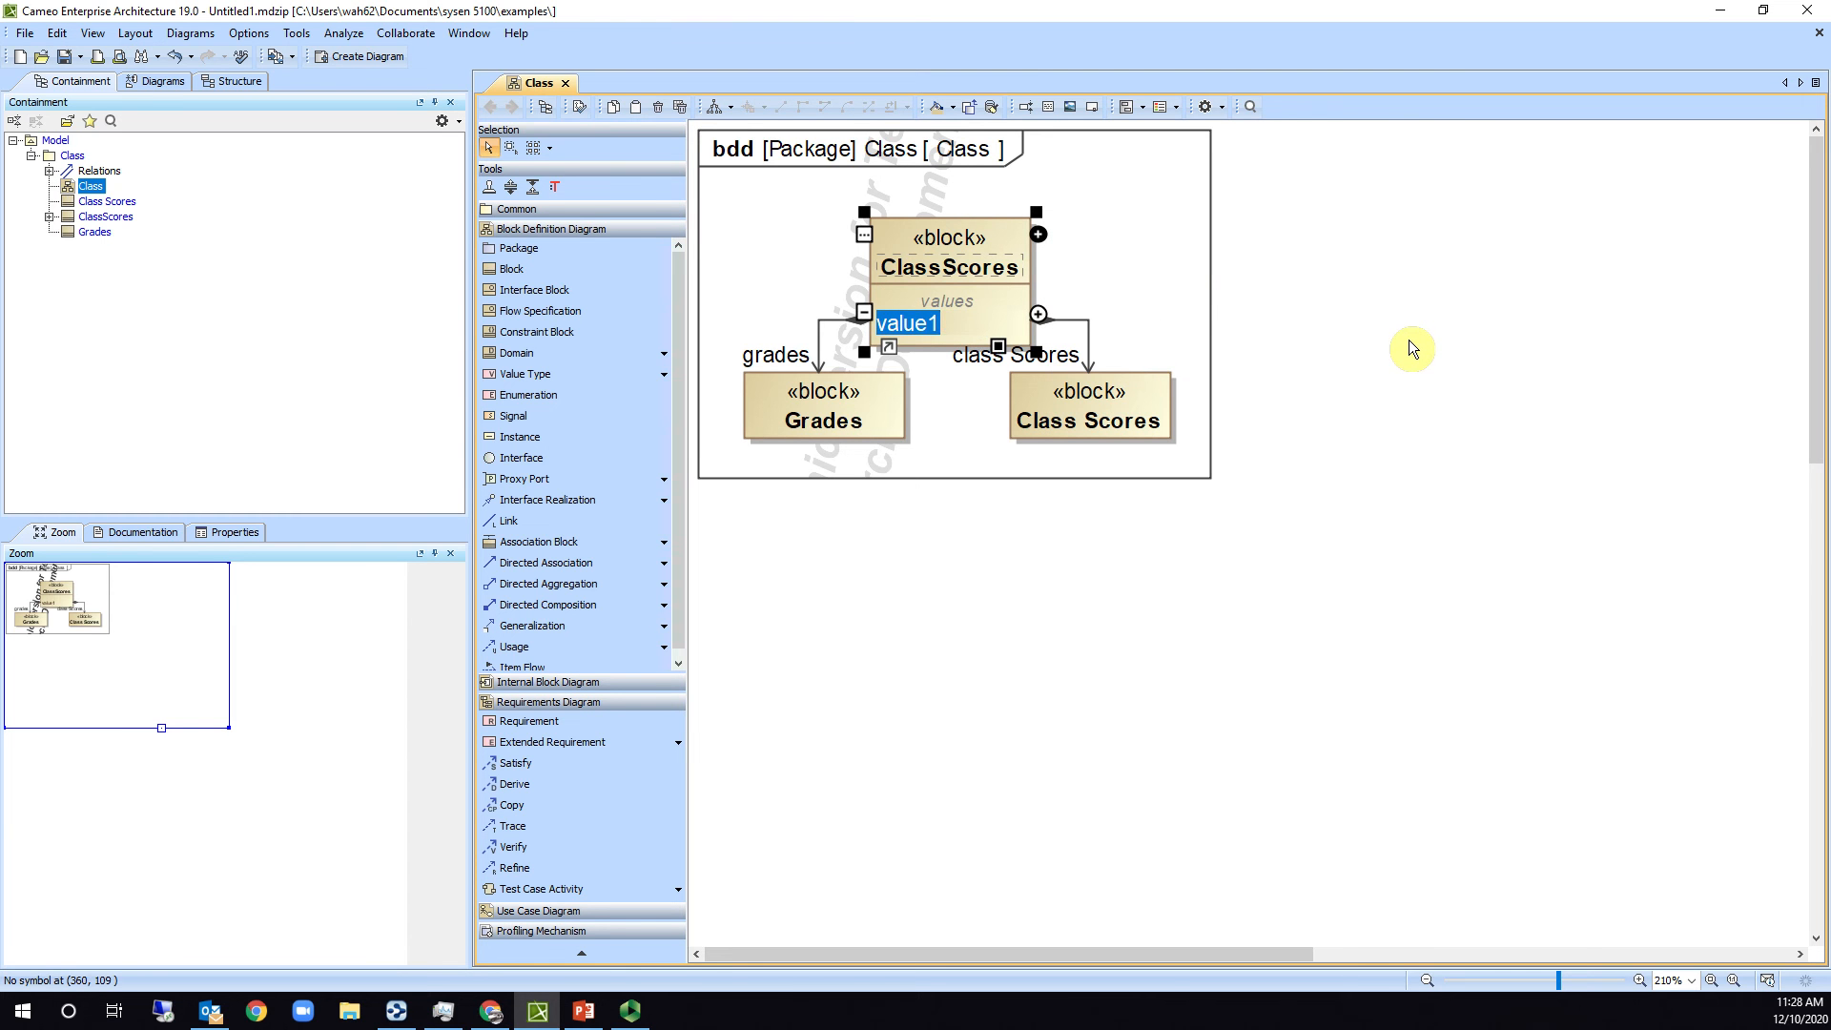
{"action": "type", "text": "Combined"}
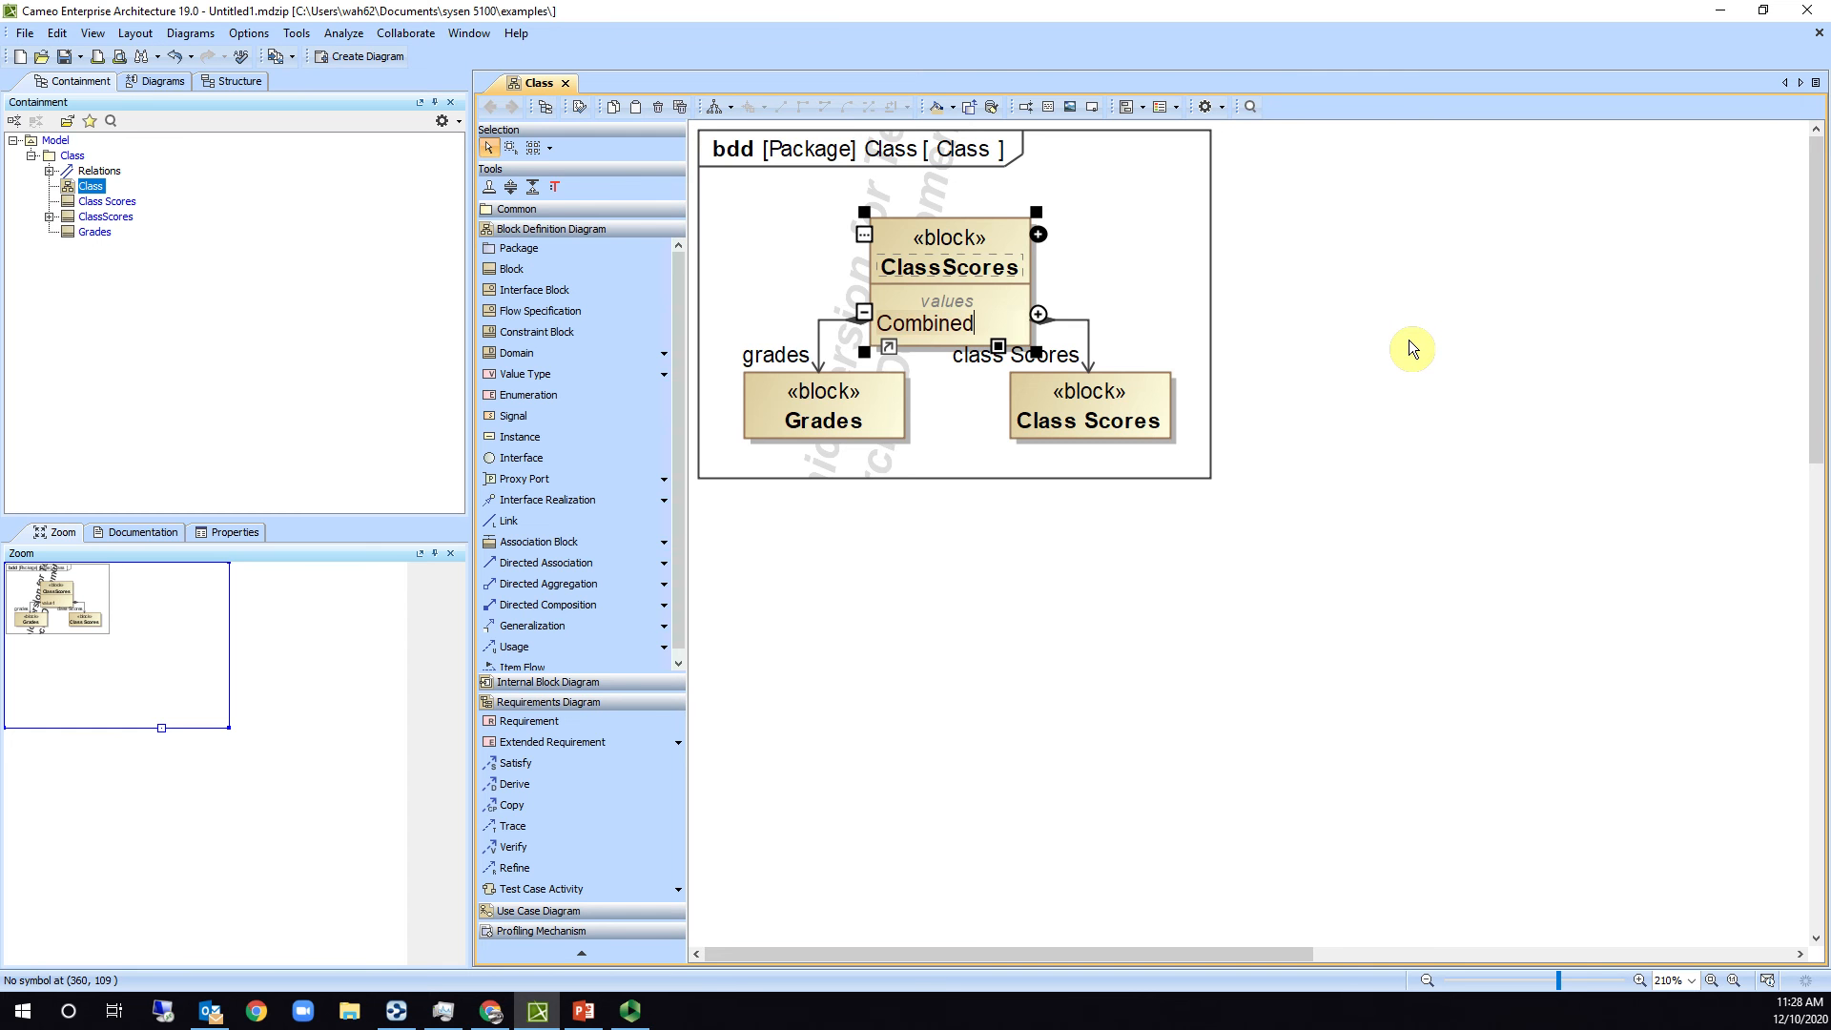
{"action": "type", "text": "Scores : Real"}
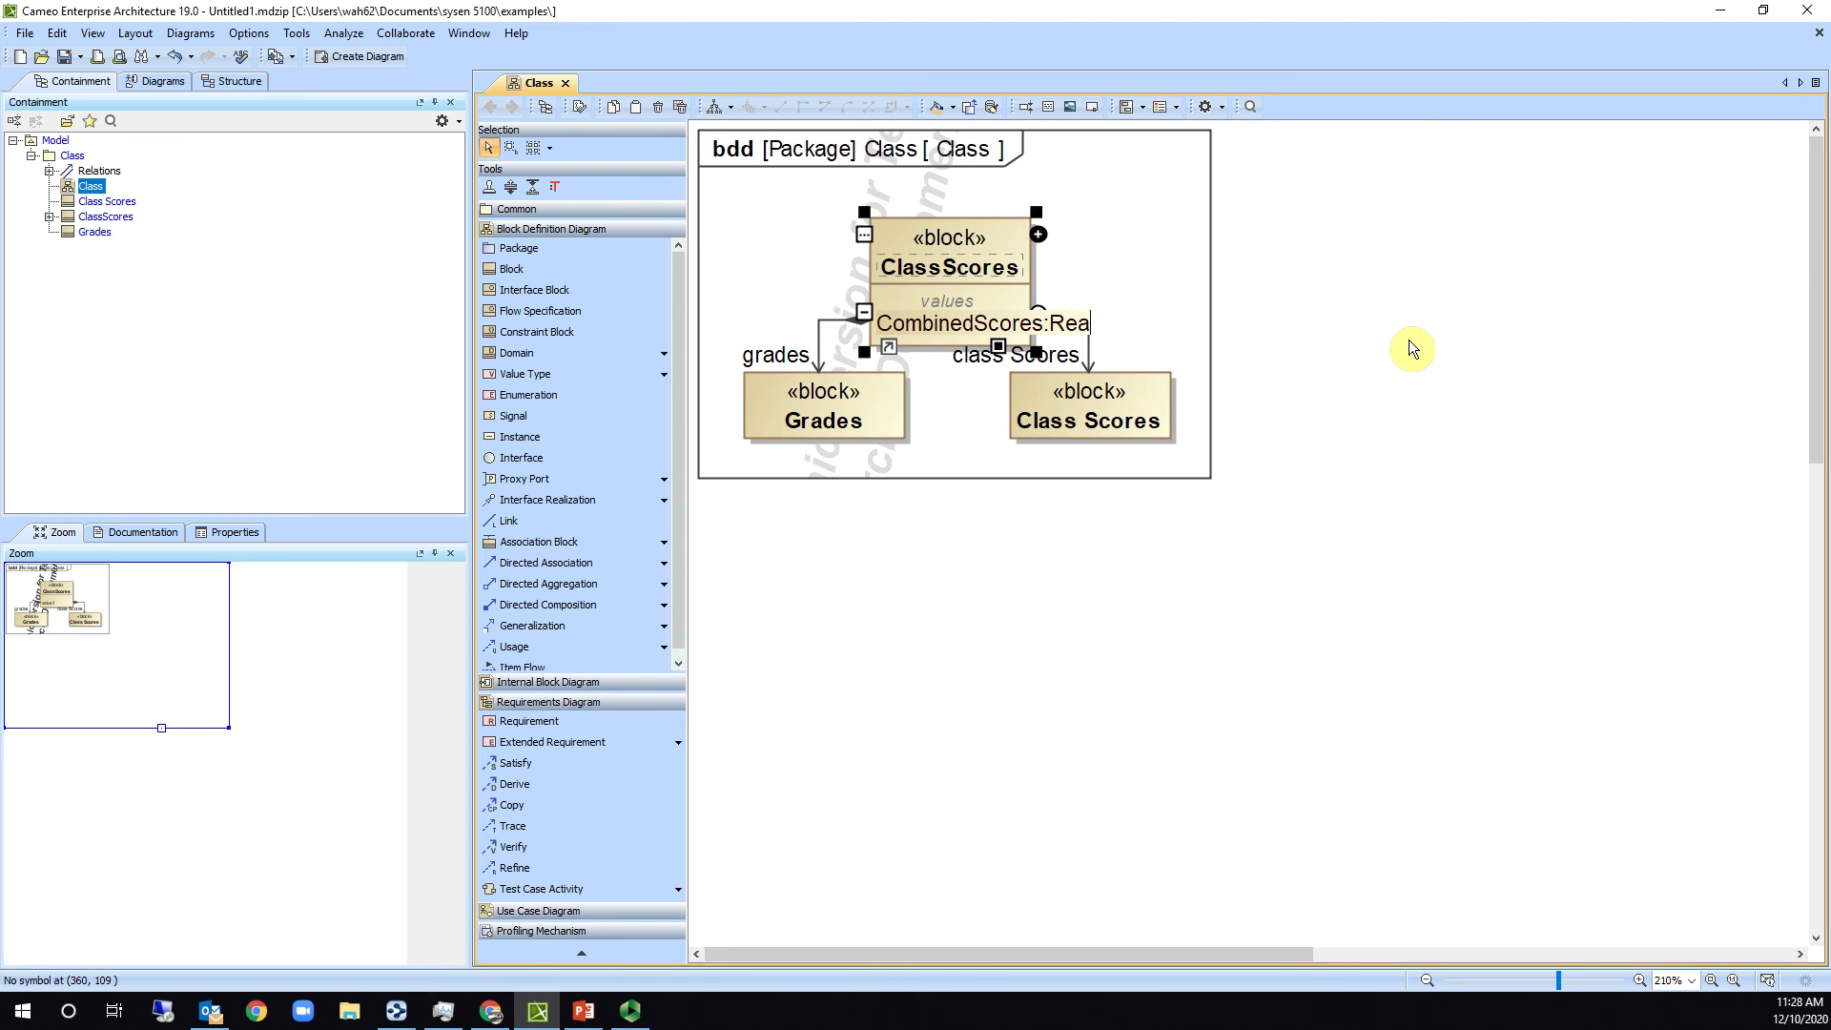
{"action": "key", "text": "Return"}
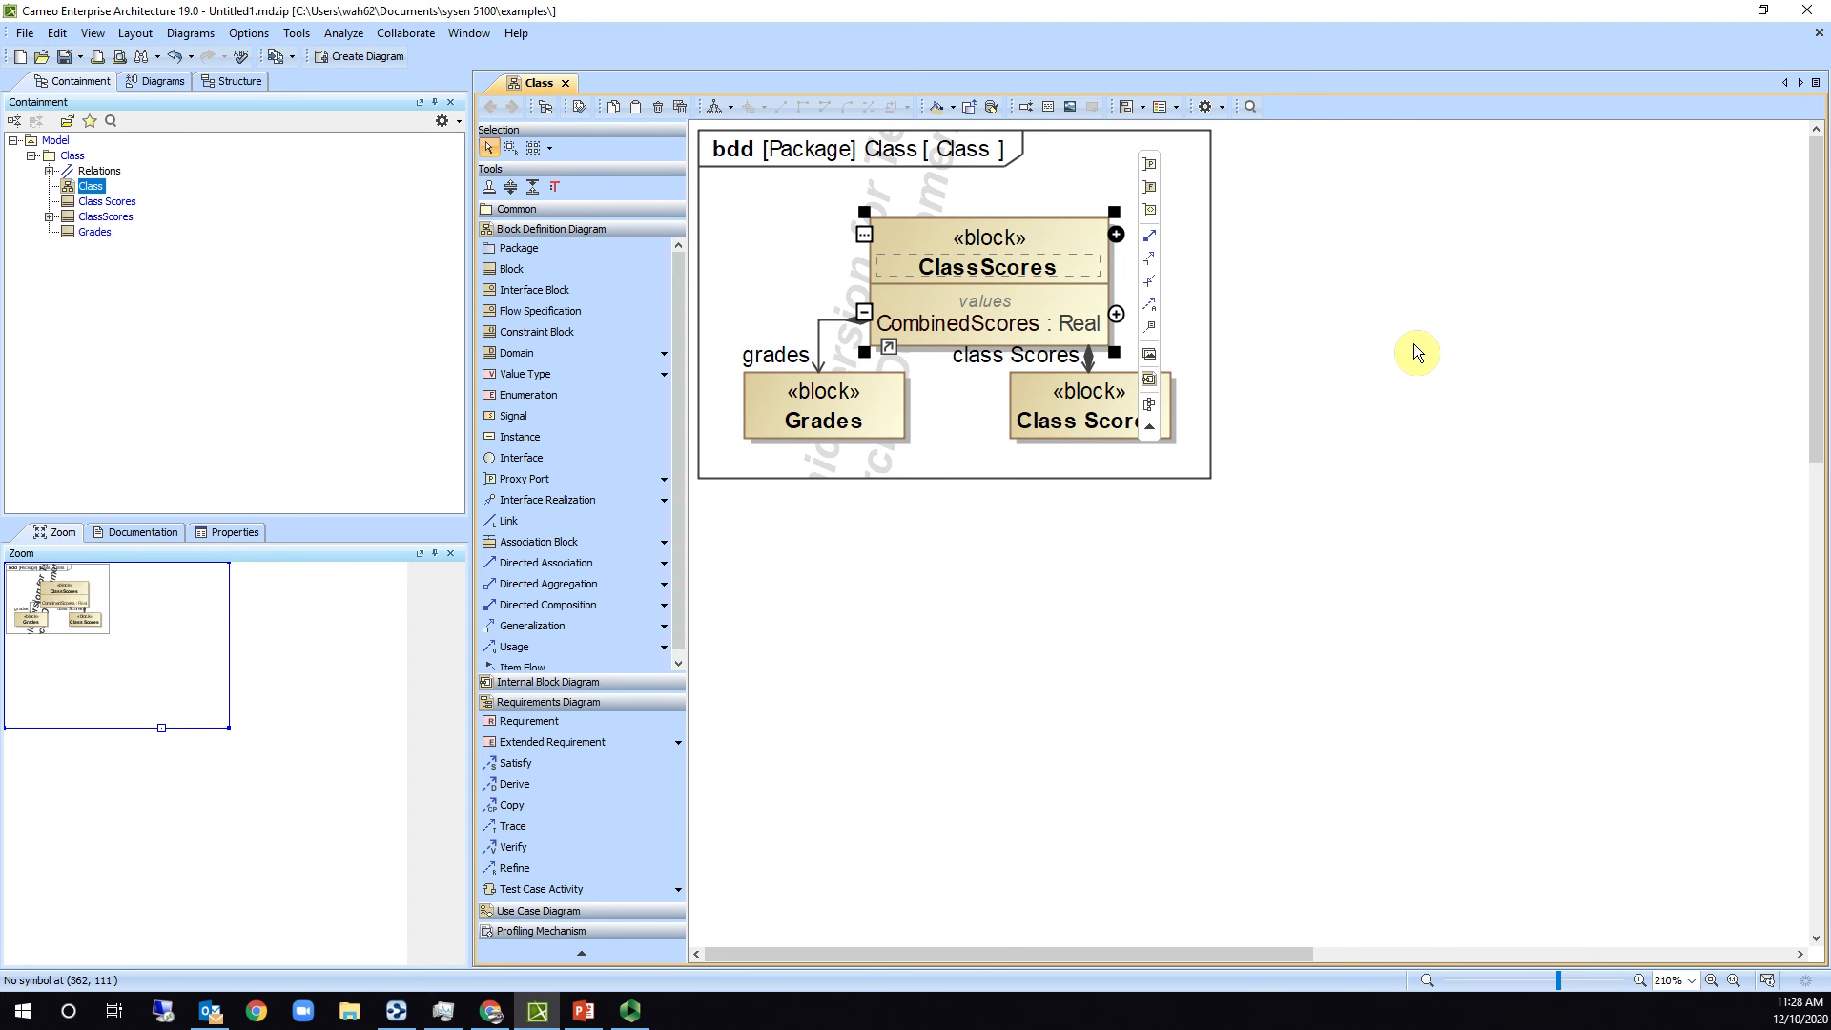
Add a value property TestScore1 of type Real to the Grades block.
{"action": "left_click", "coordinate": [886, 420]}
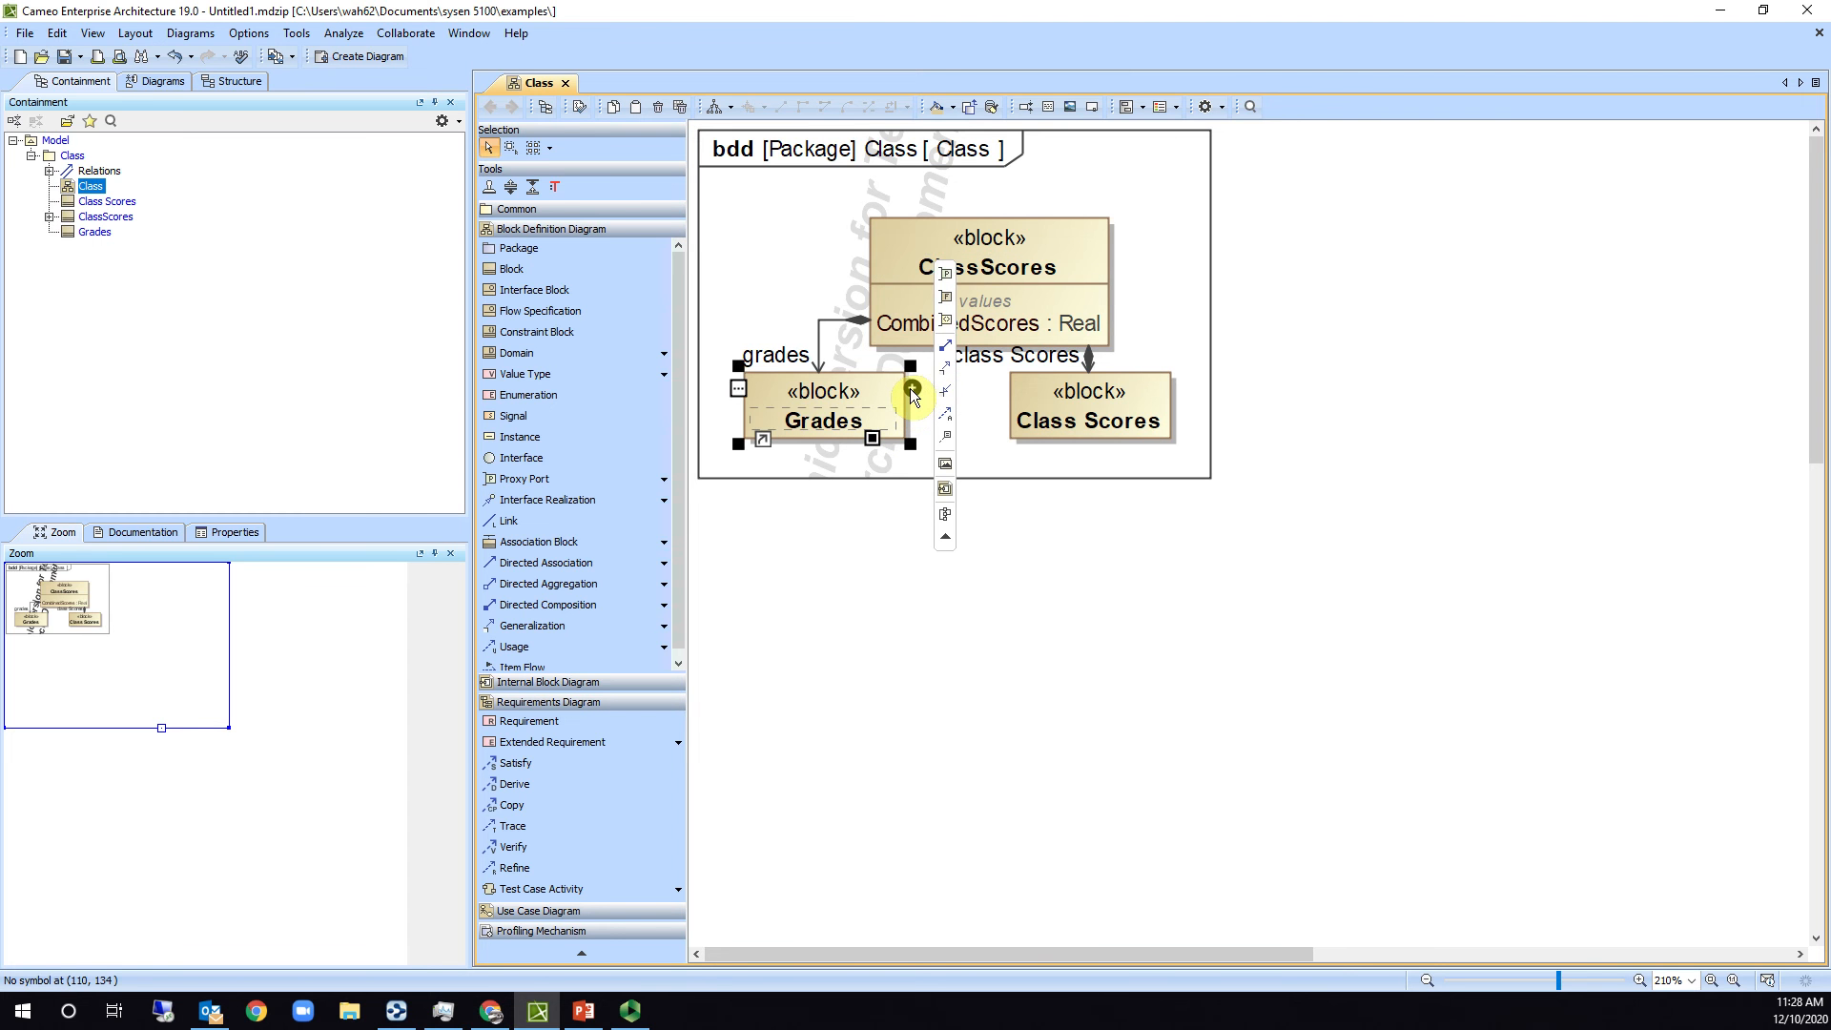
{"action": "left_click", "coordinate": [913, 391]}
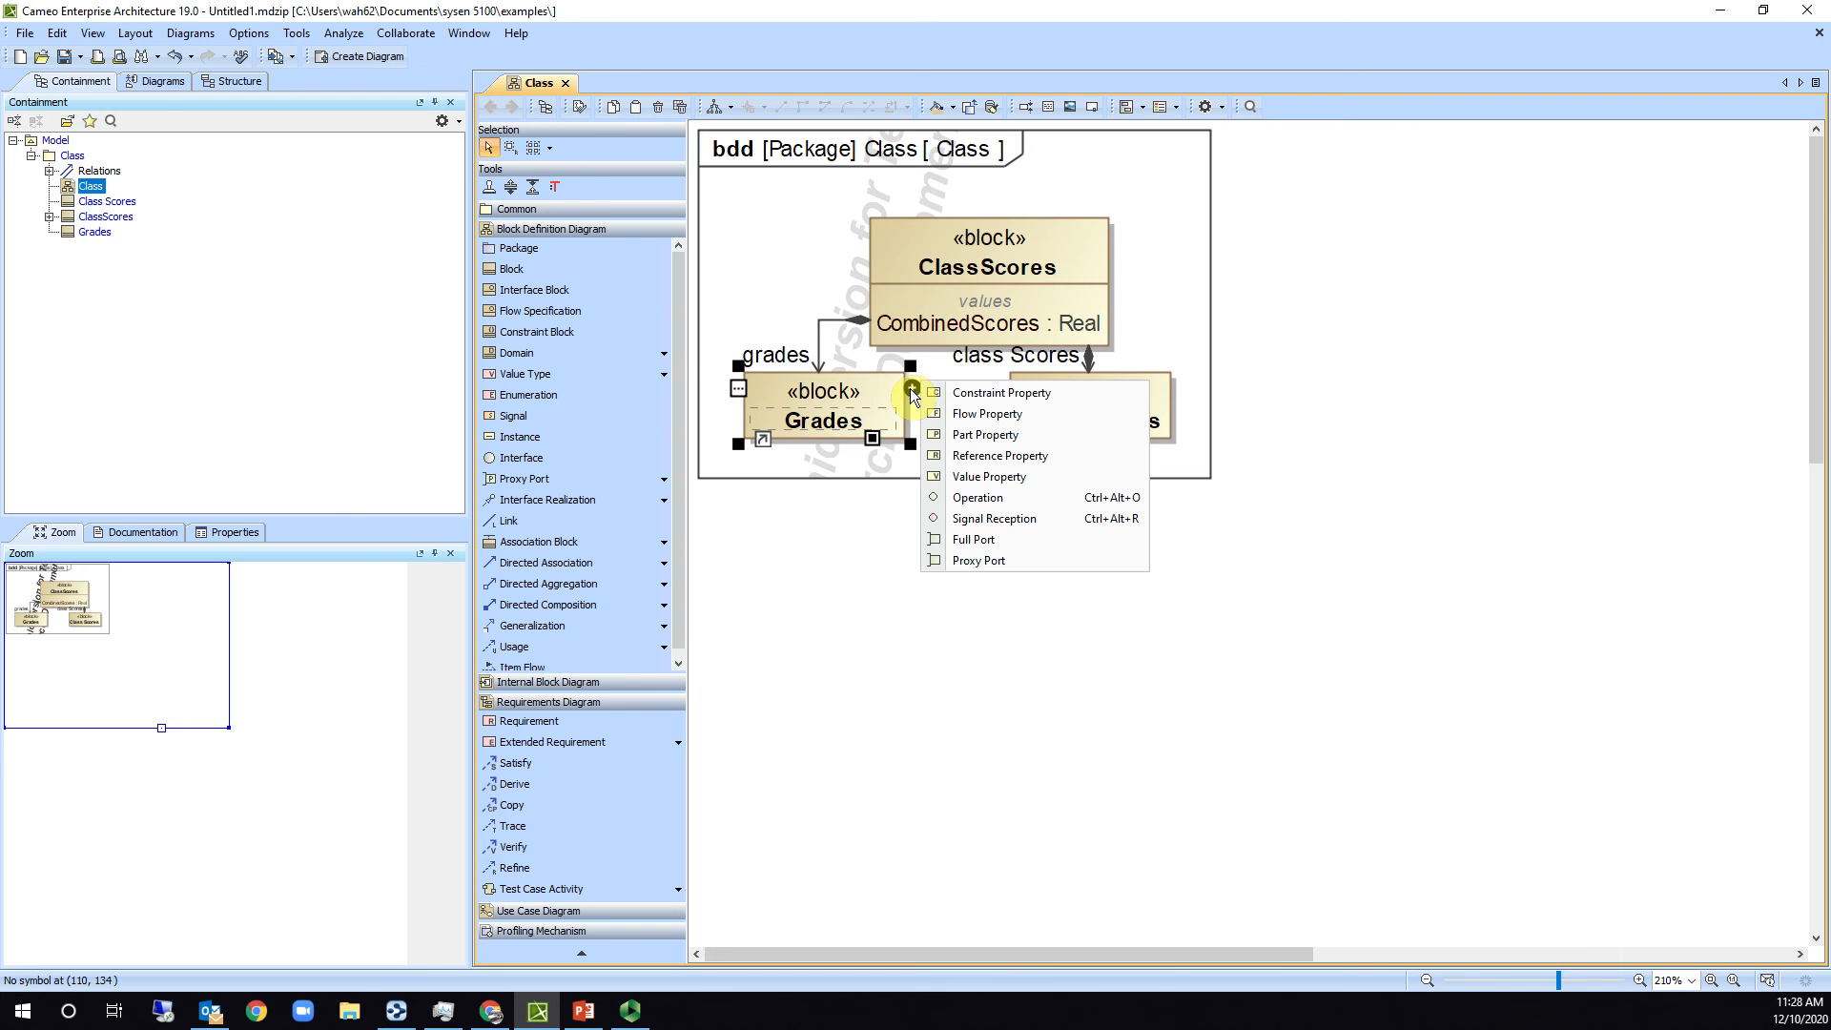
{"action": "left_click", "coordinate": [1005, 474]}
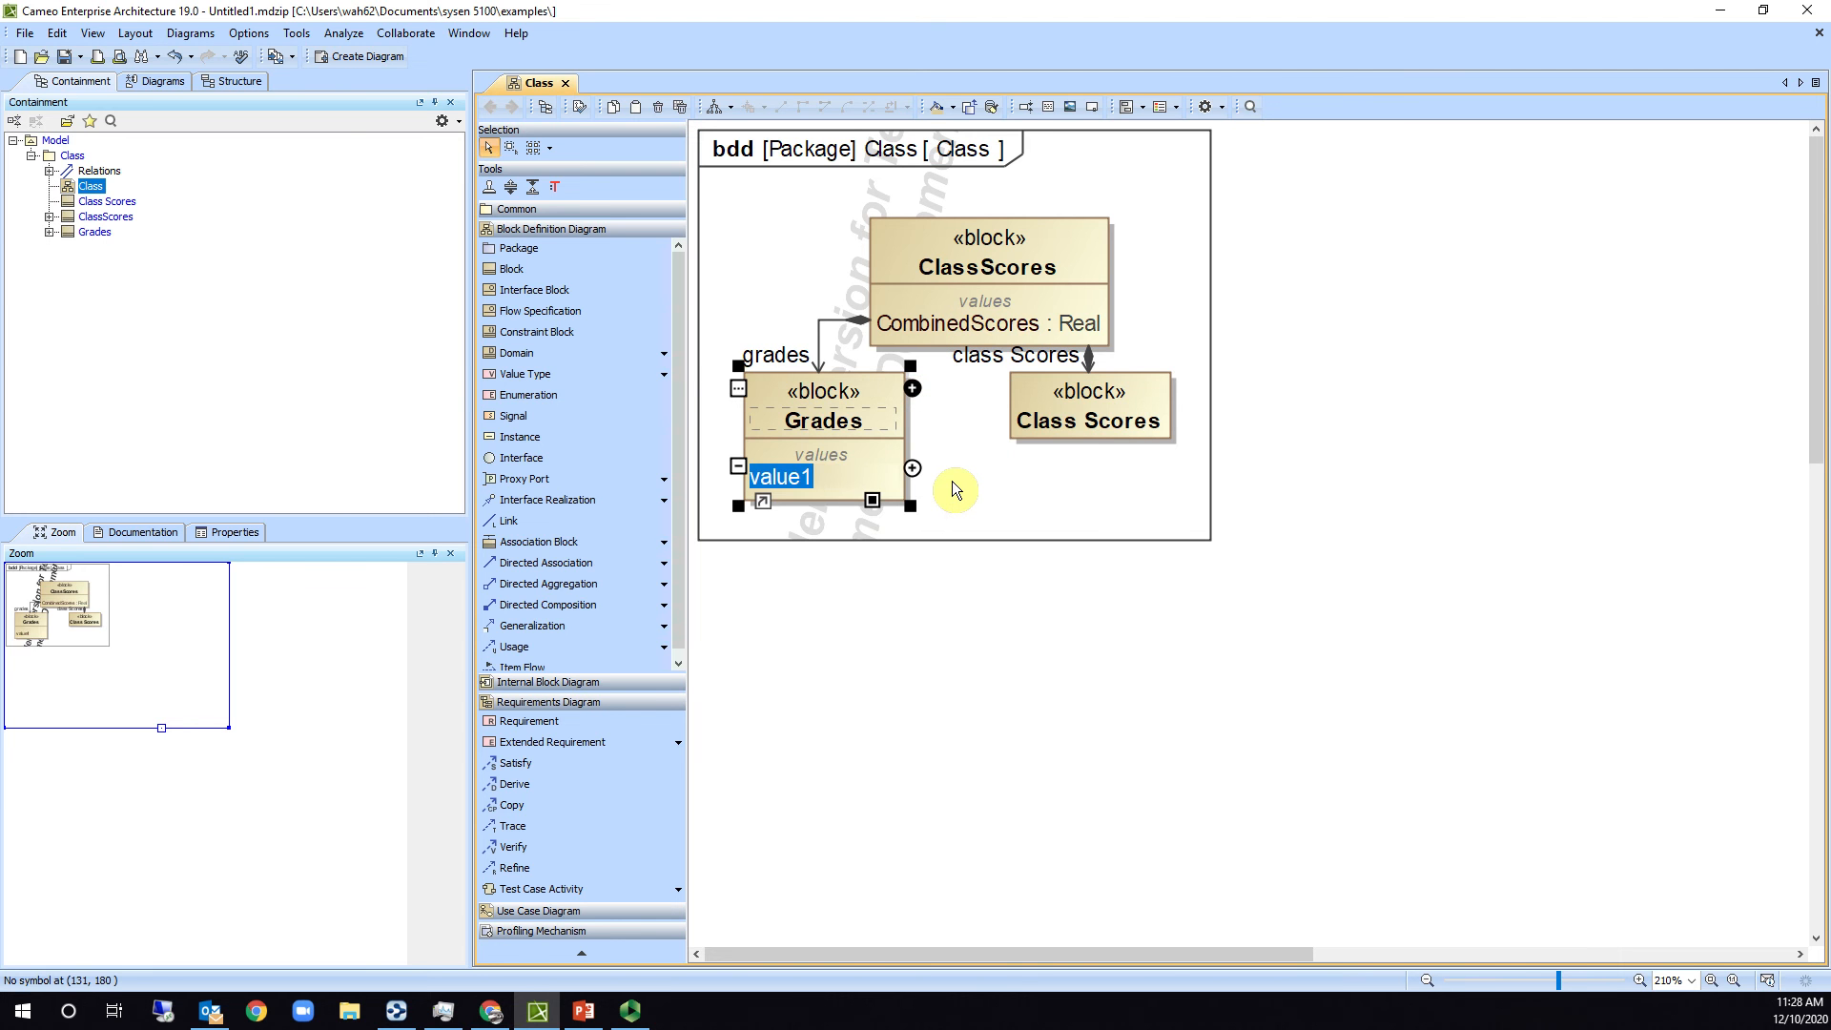
{"action": "type", "text": "TestScore1 "}
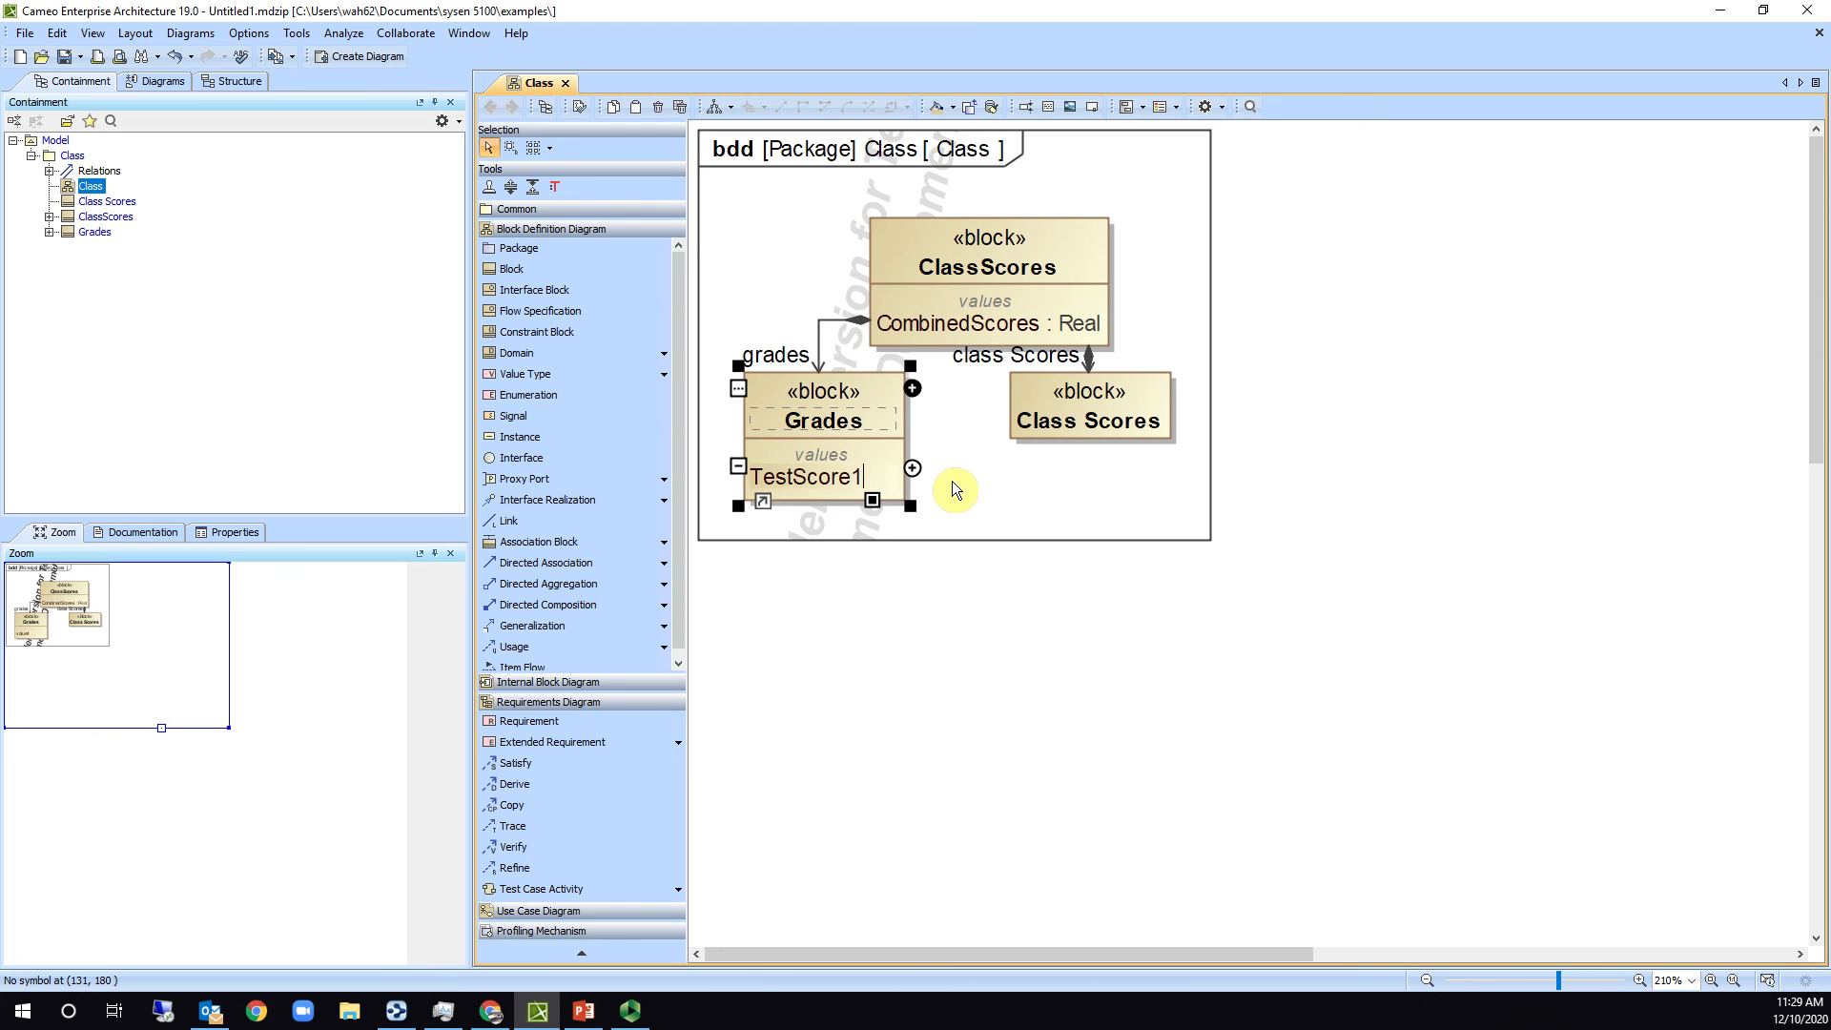
{"action": "type", "text": ": Real"}
{"action": "key", "text": "Return"}
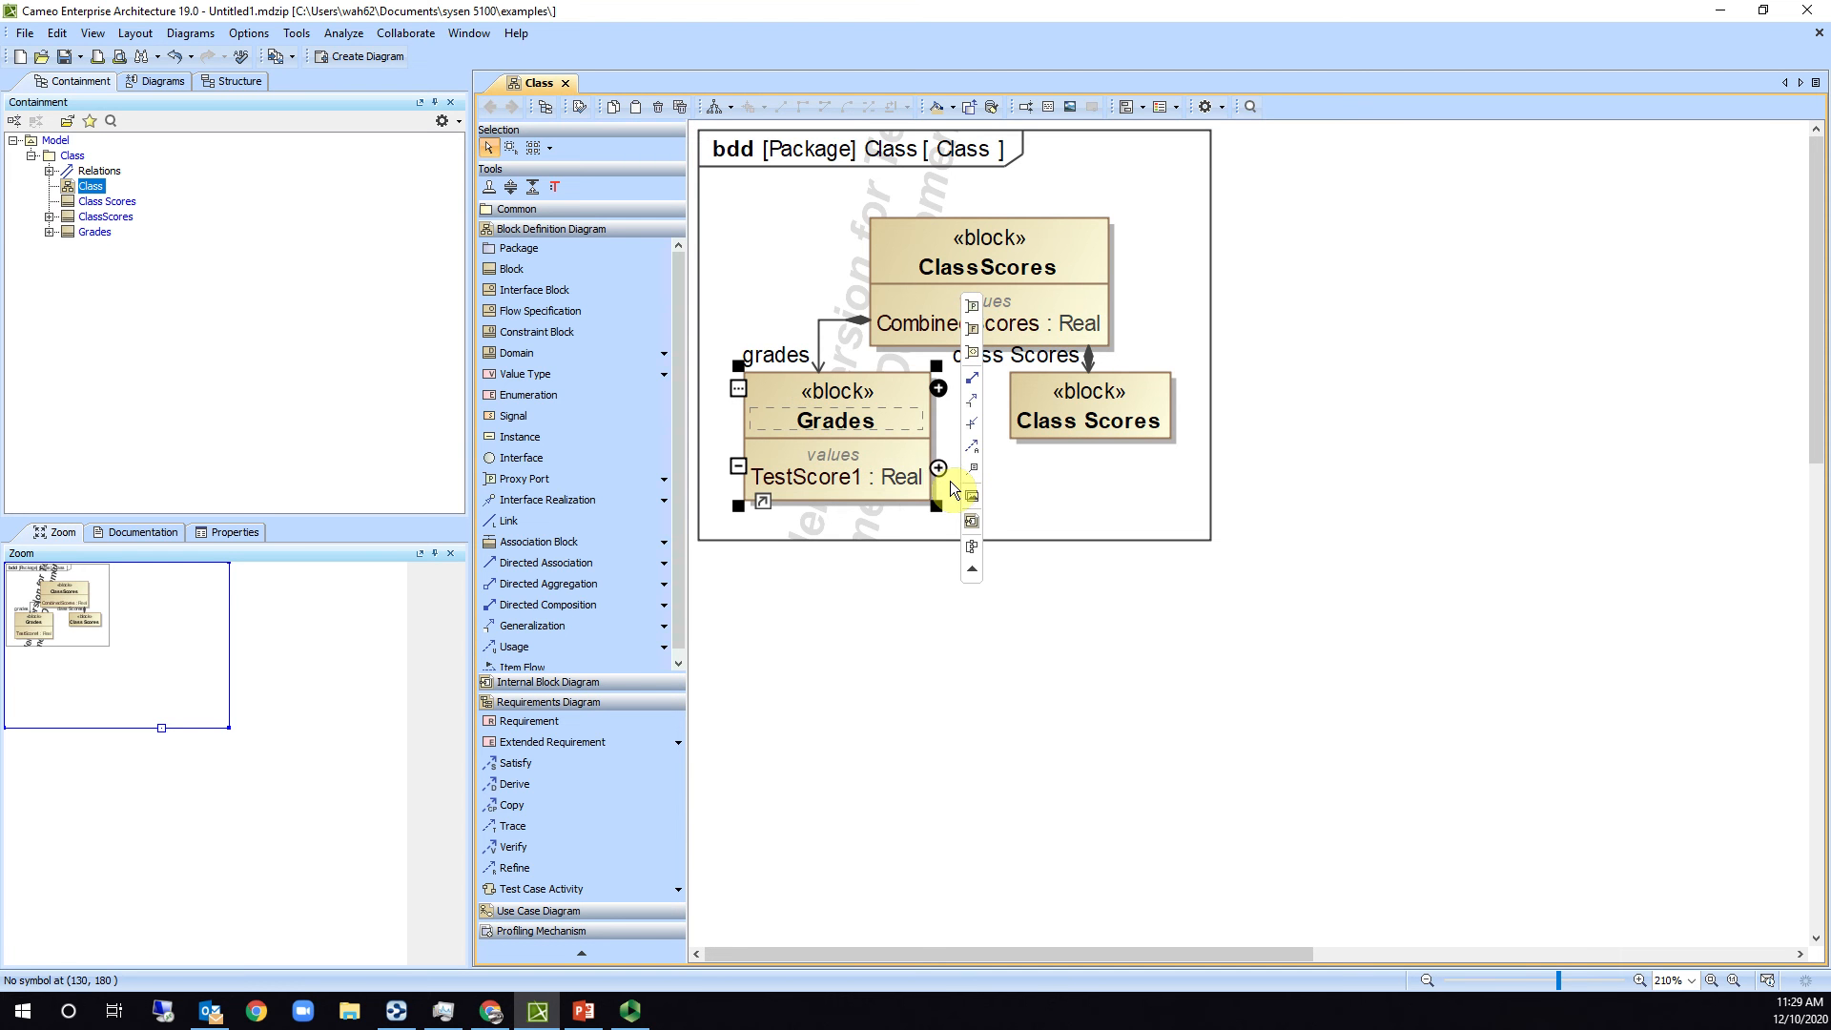
Add a second value property, TestScore2 of type Real, to the Grades block.
{"action": "left_click", "coordinate": [939, 469]}
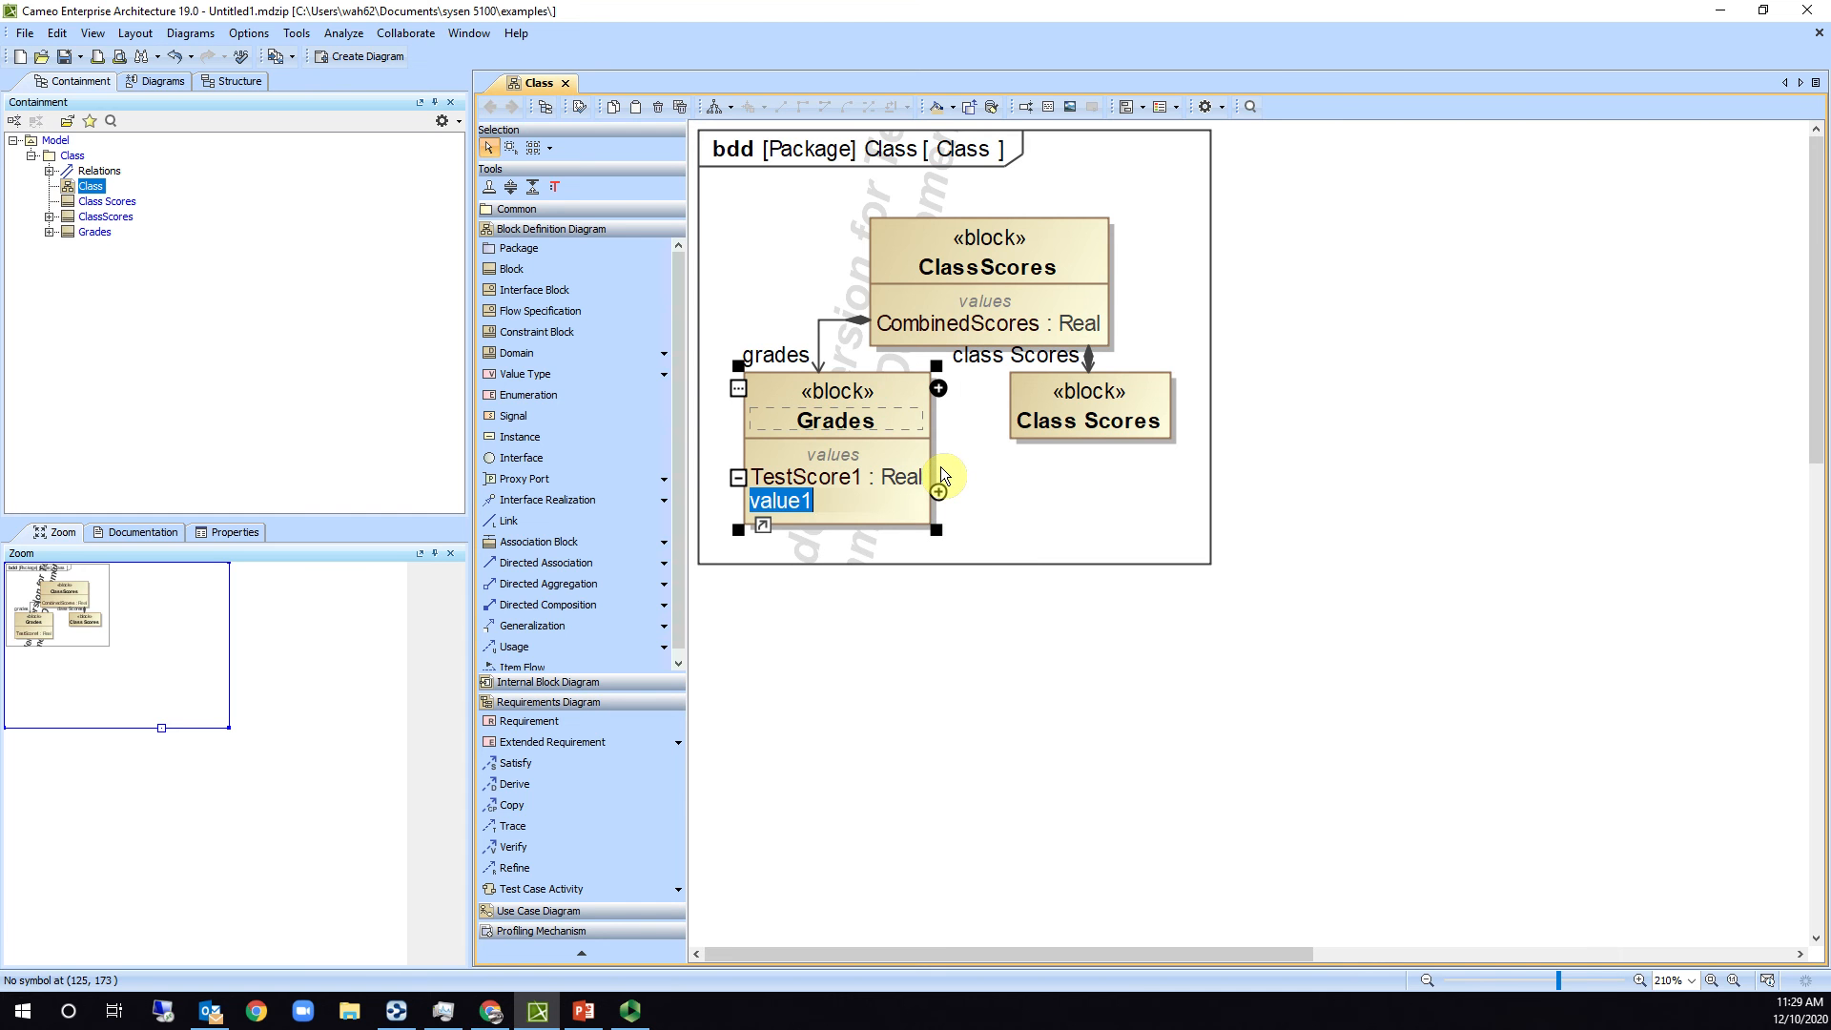
{"action": "type", "text": "TestScore"}
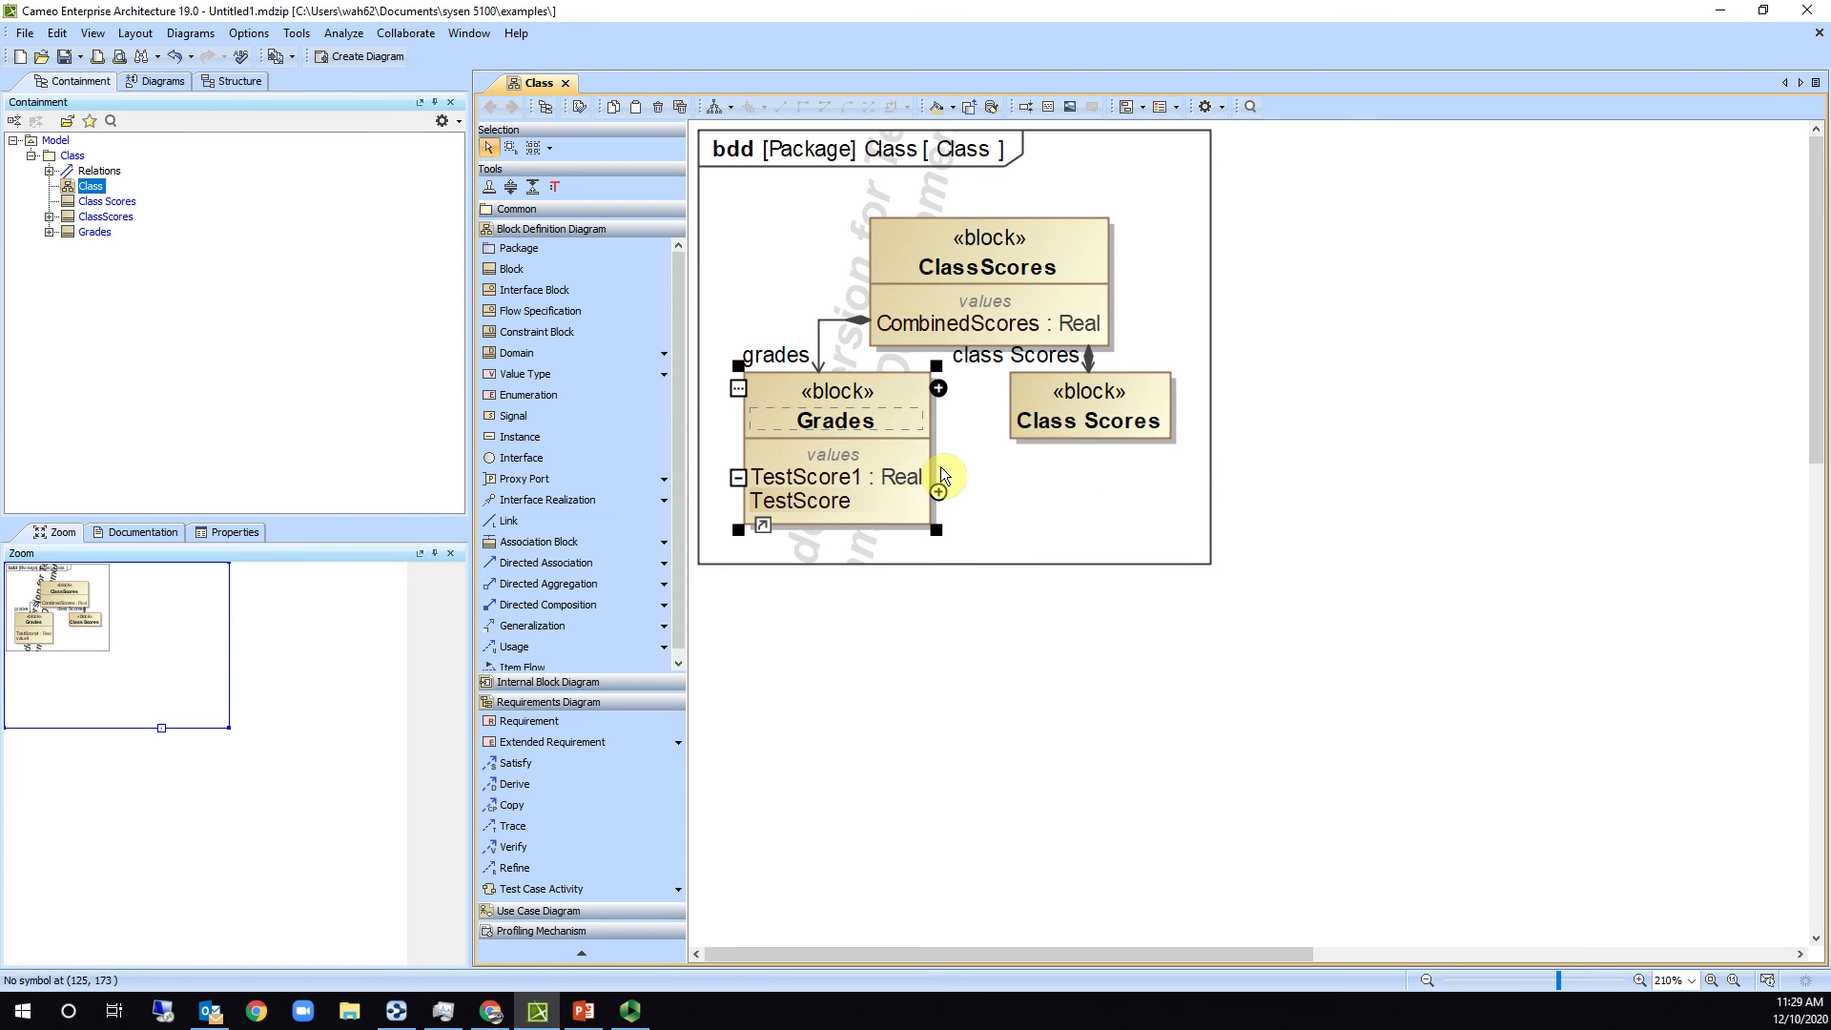
{"action": "type", "text": "2:Real"}
{"action": "key", "text": "Return"}
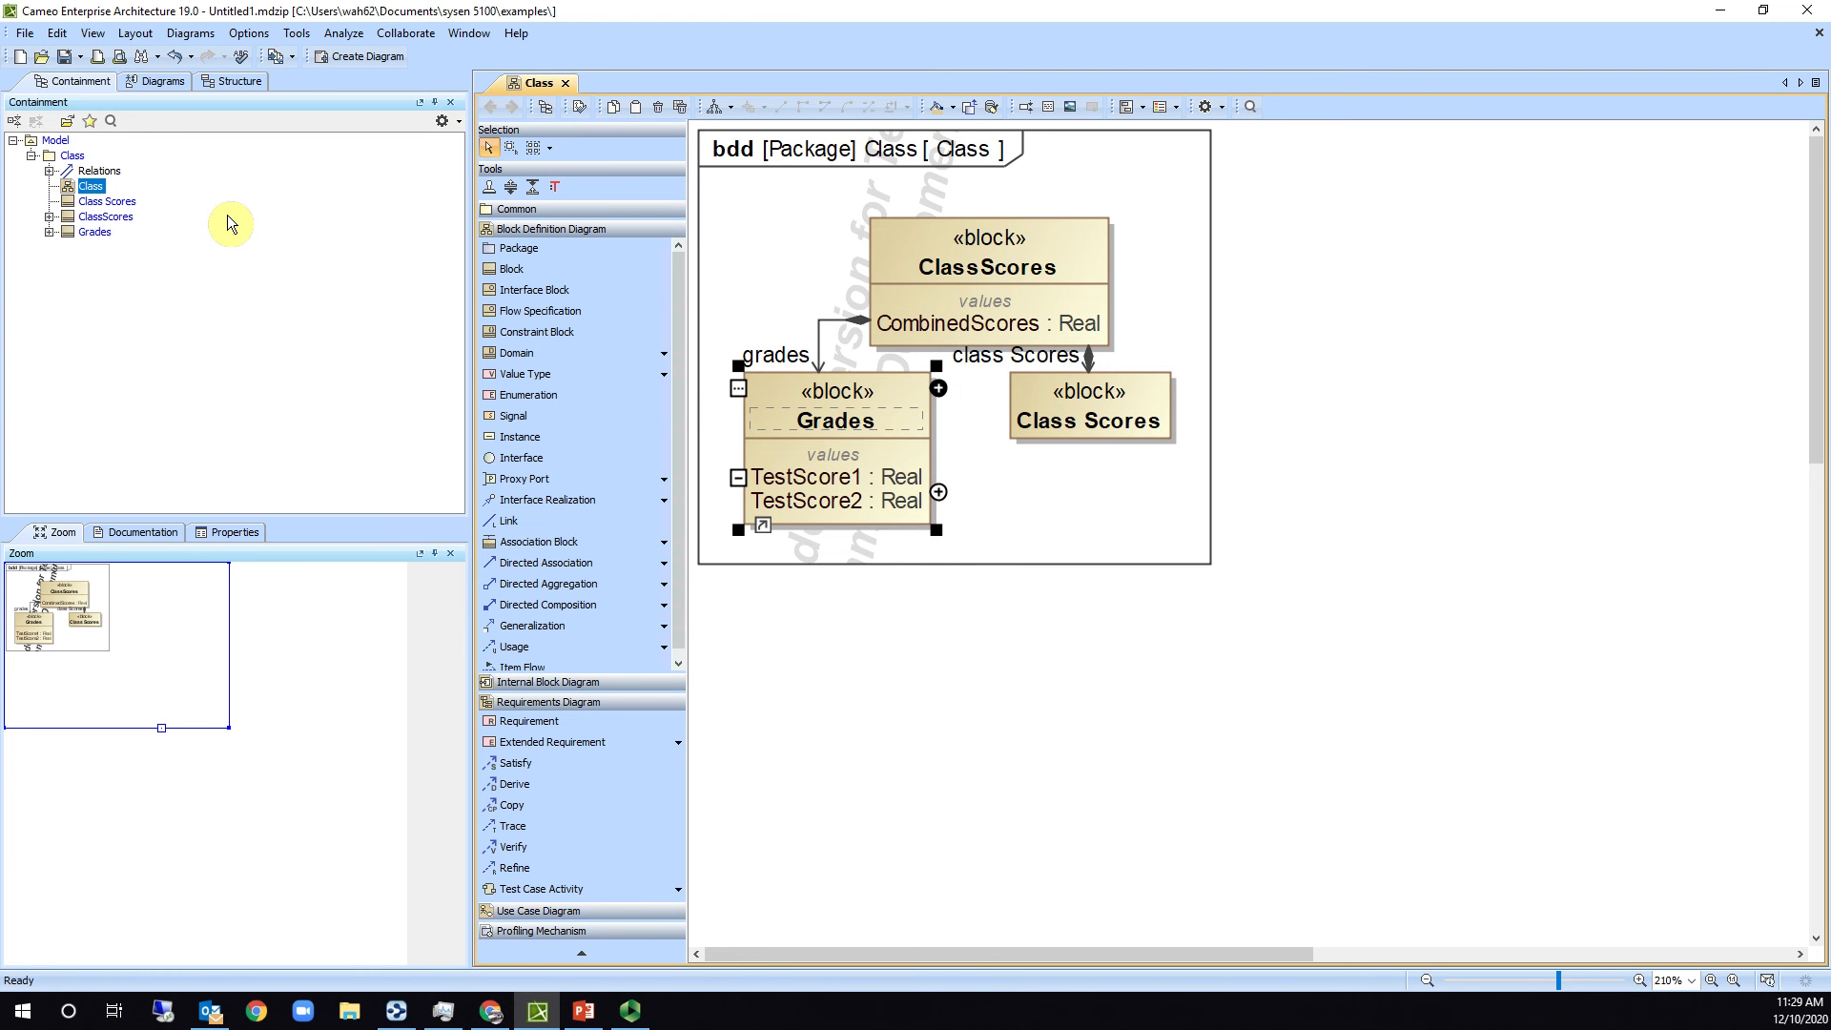
Expand Grades in the model tree and duplicate its TestScore2 property within the block to create a third test score.
{"action": "mouse_move", "coordinate": [758, 403]}
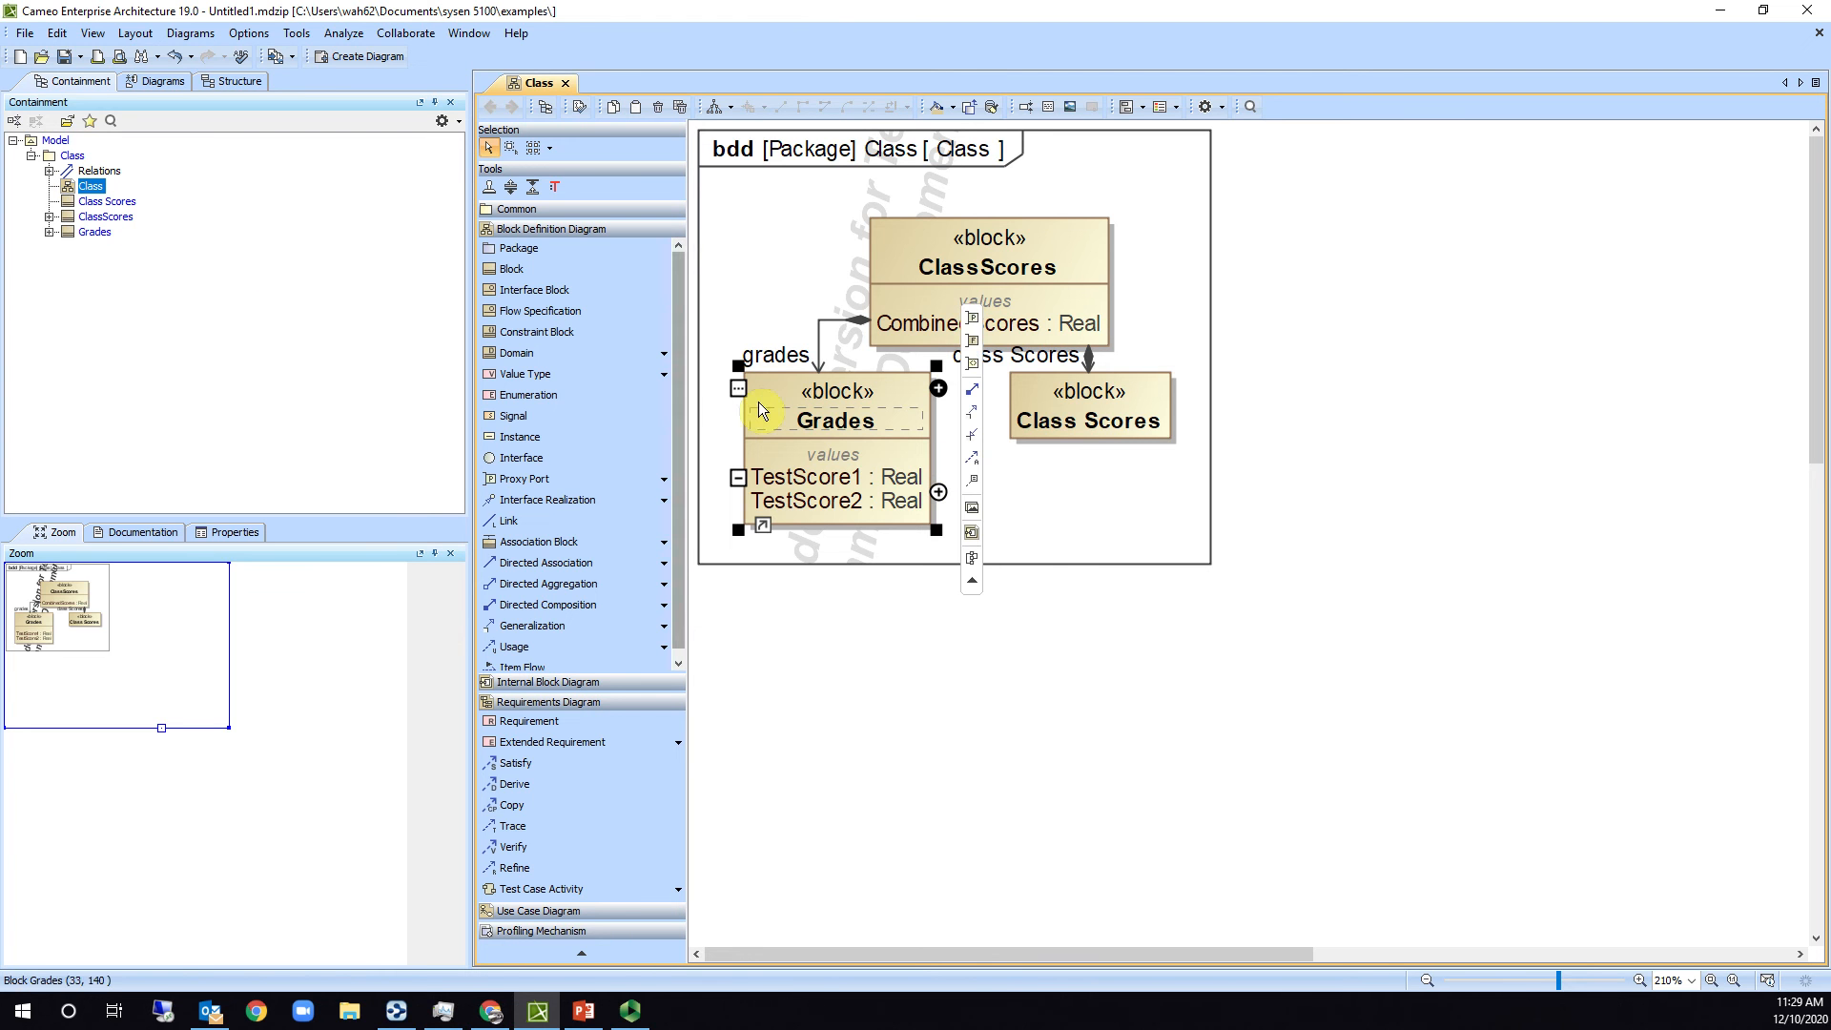
{"action": "left_click", "coordinate": [92, 233]}
{"action": "left_click", "coordinate": [49, 232]}
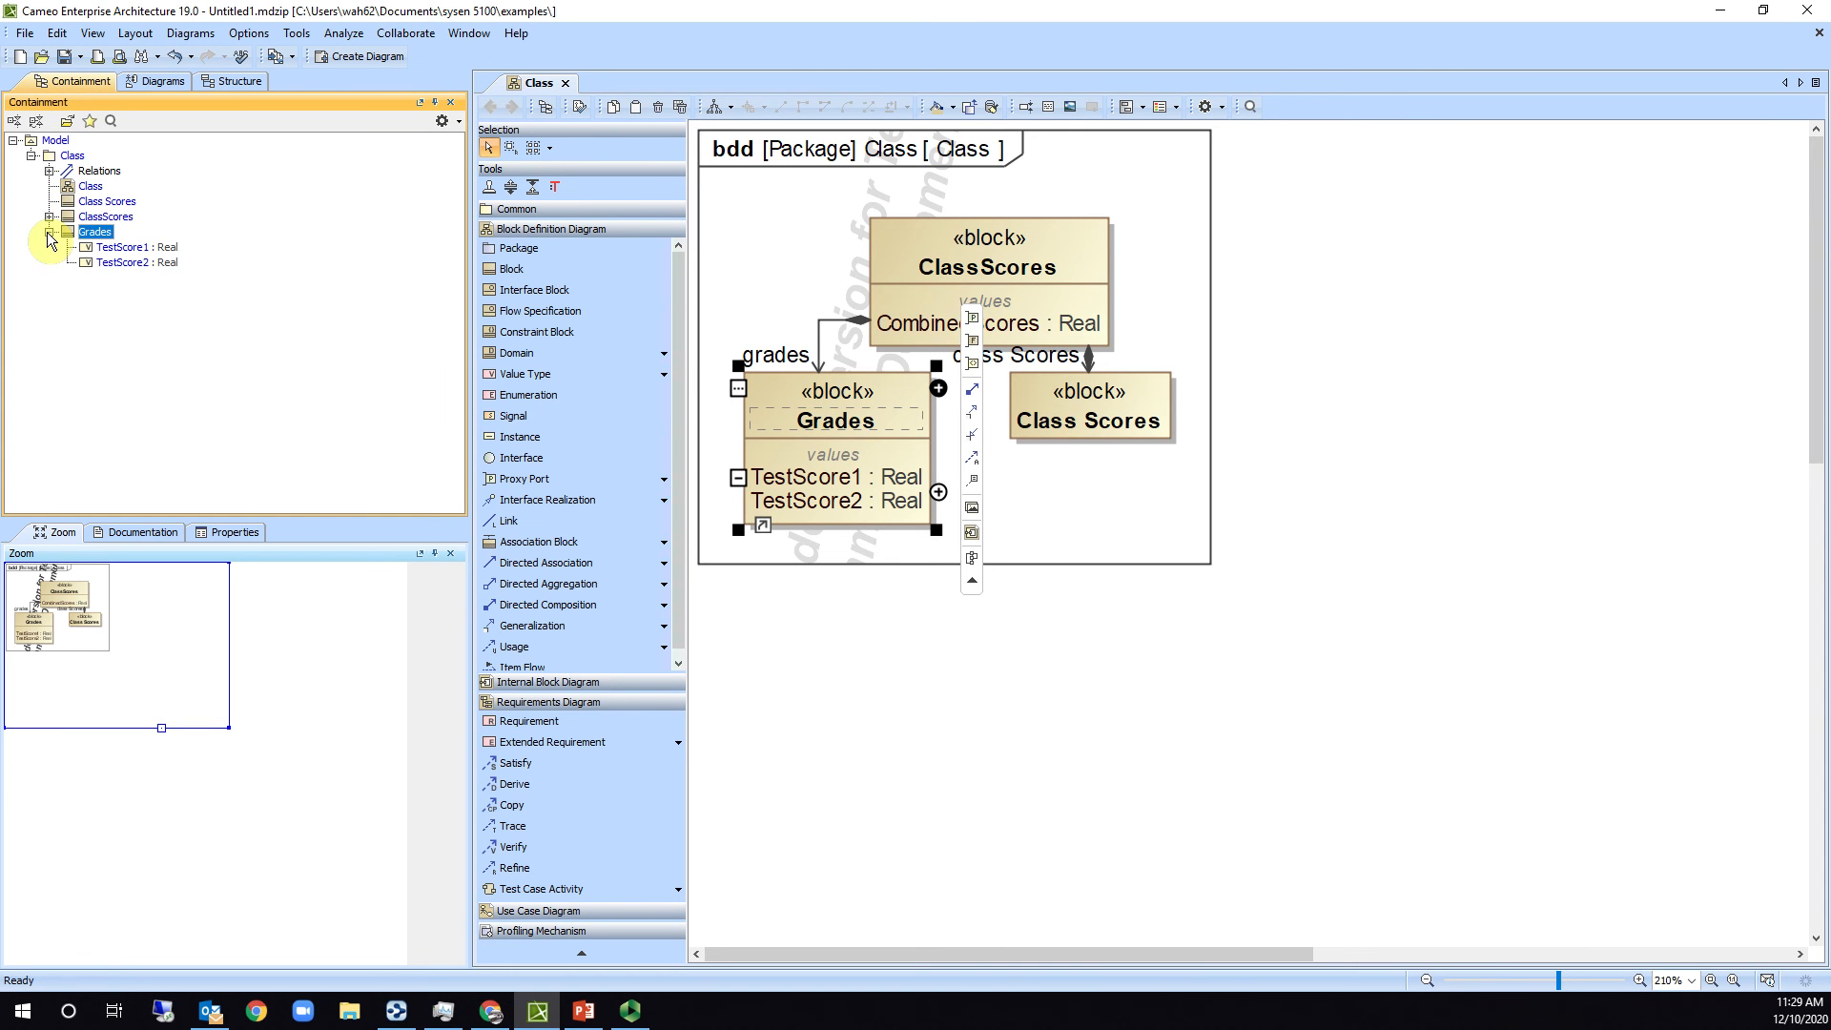
{"action": "left_click", "coordinate": [131, 264]}
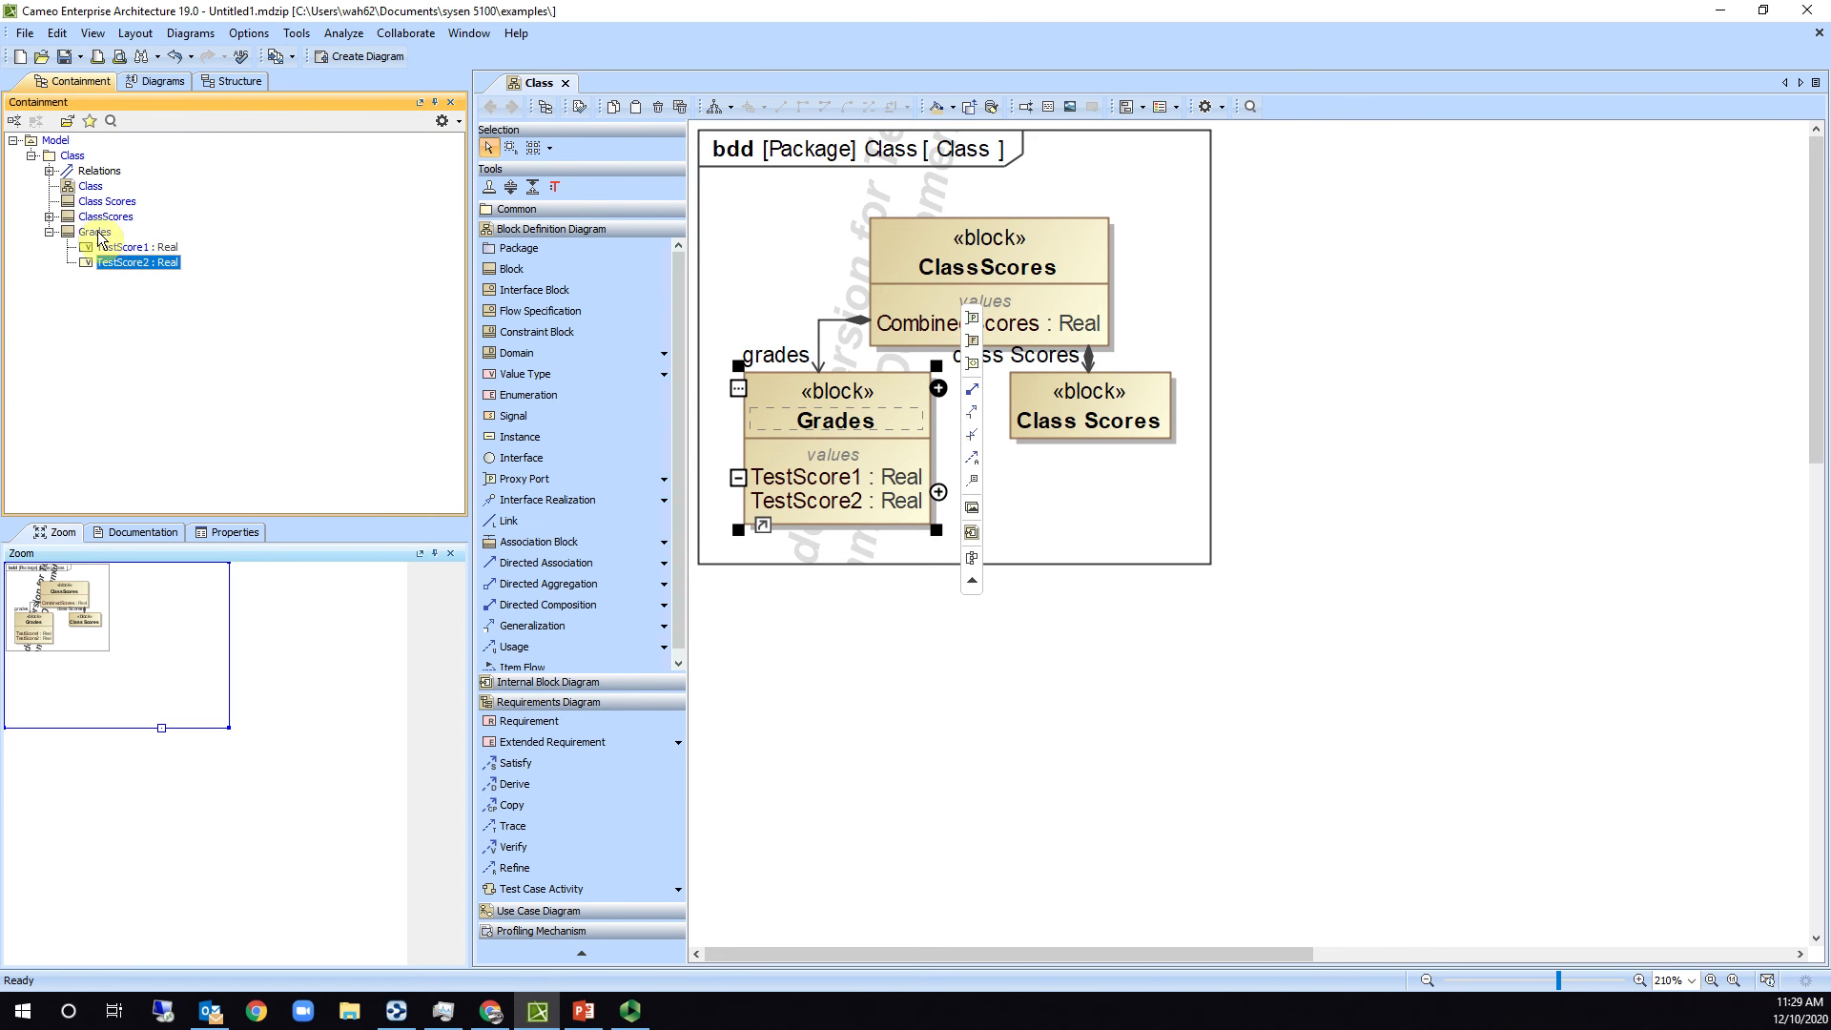
{"action": "left_click", "coordinate": [98, 232]}
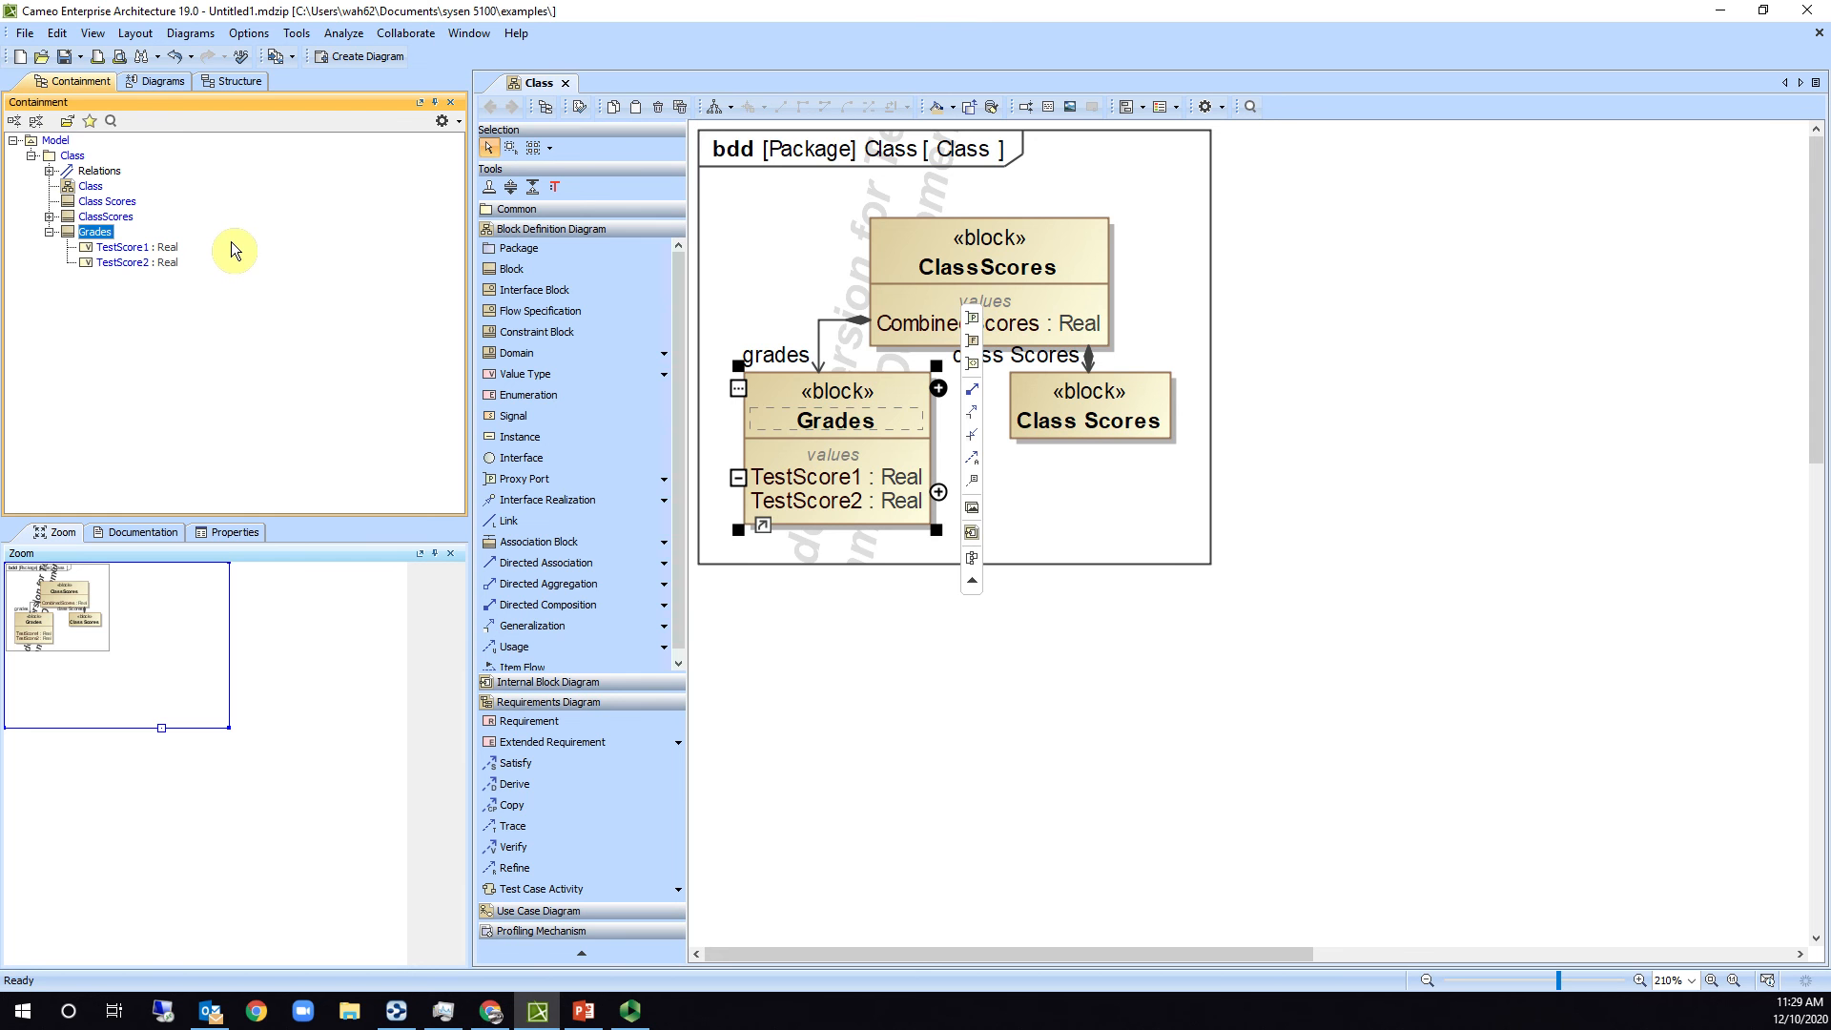
{"action": "key", "text": "ctrl+v"}
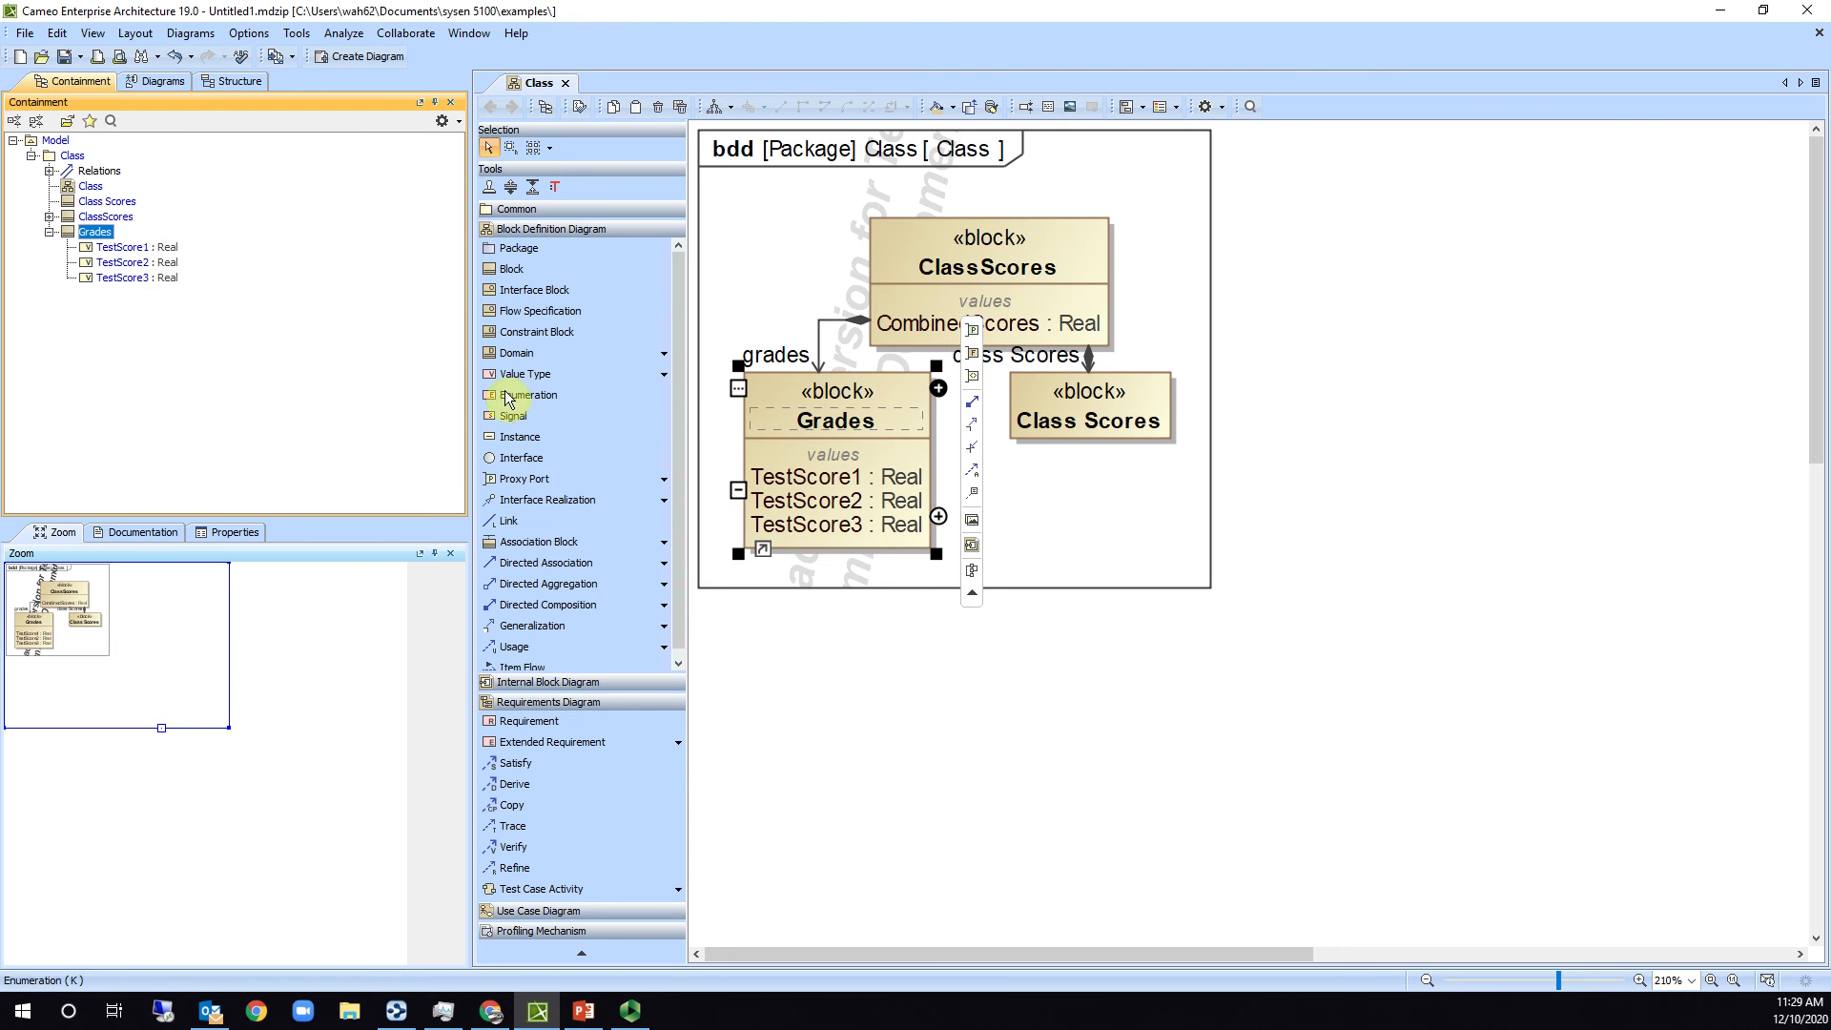
Apply the quick diagram layout, and move the Class Scores block up beside Grades, level with its upper edge.
{"action": "left_click", "coordinate": [1309, 494]}
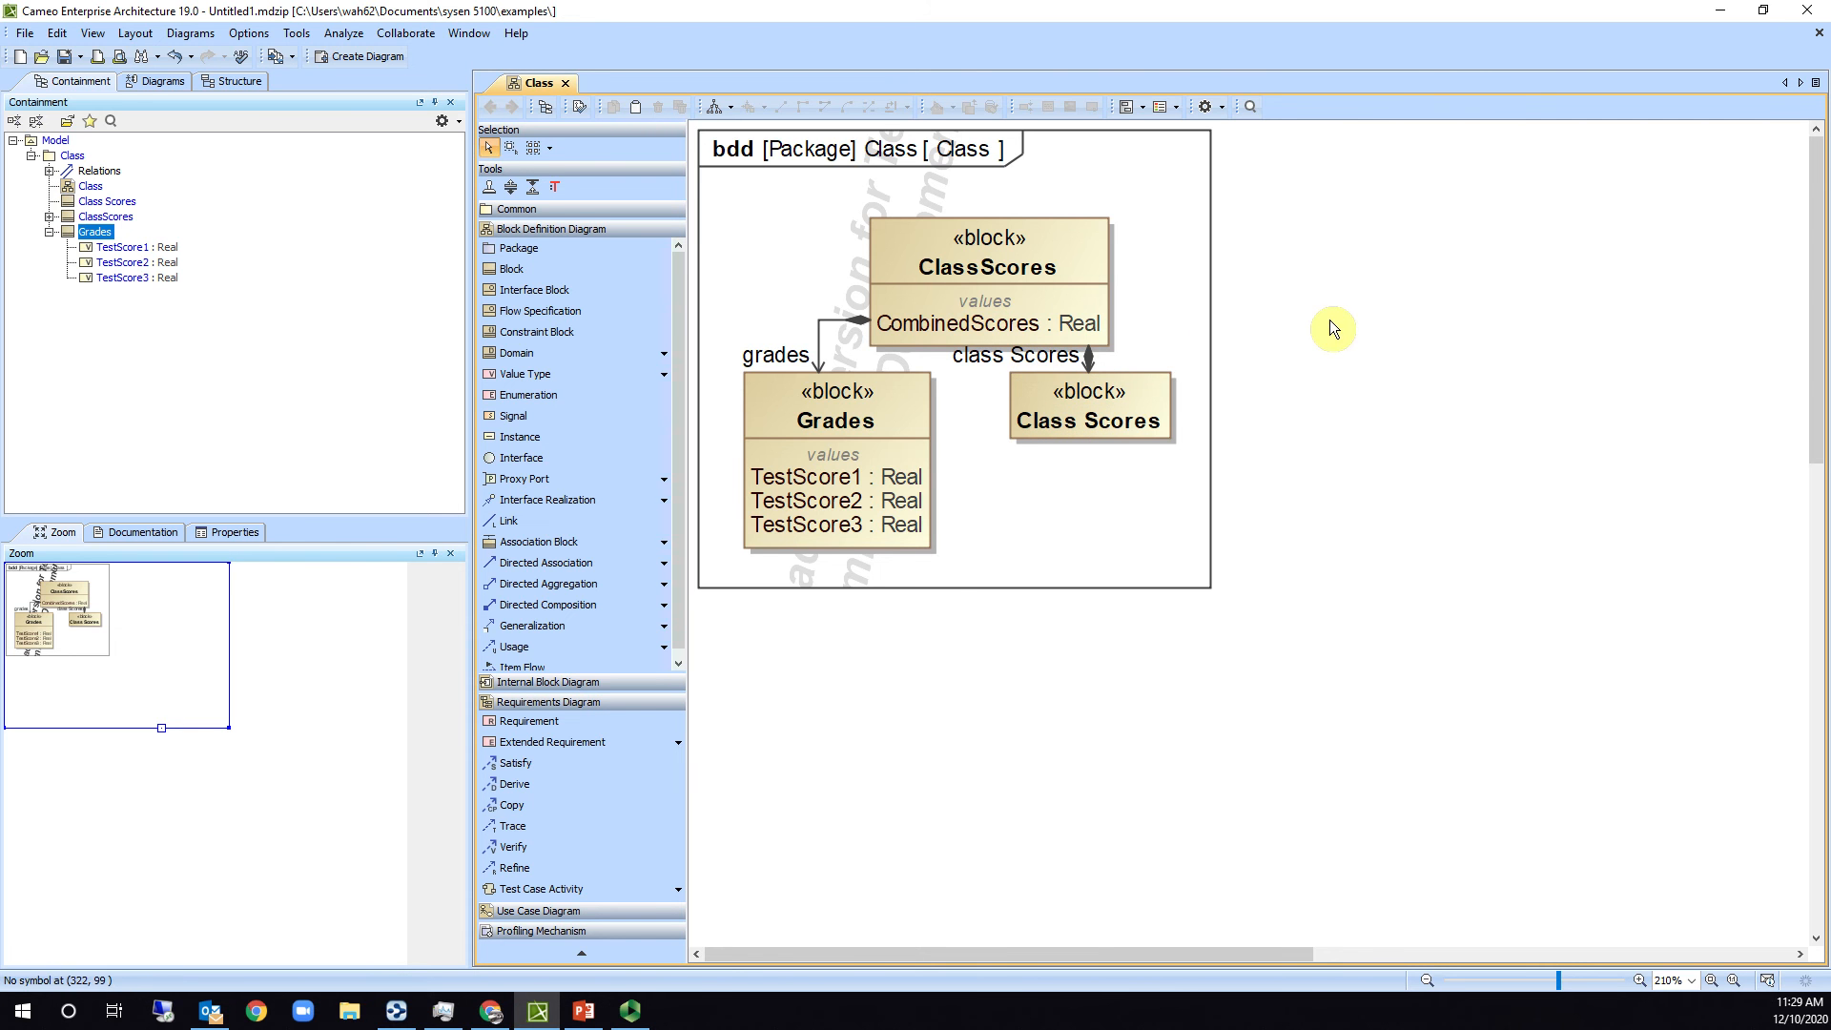
{"action": "left_click", "coordinate": [713, 109]}
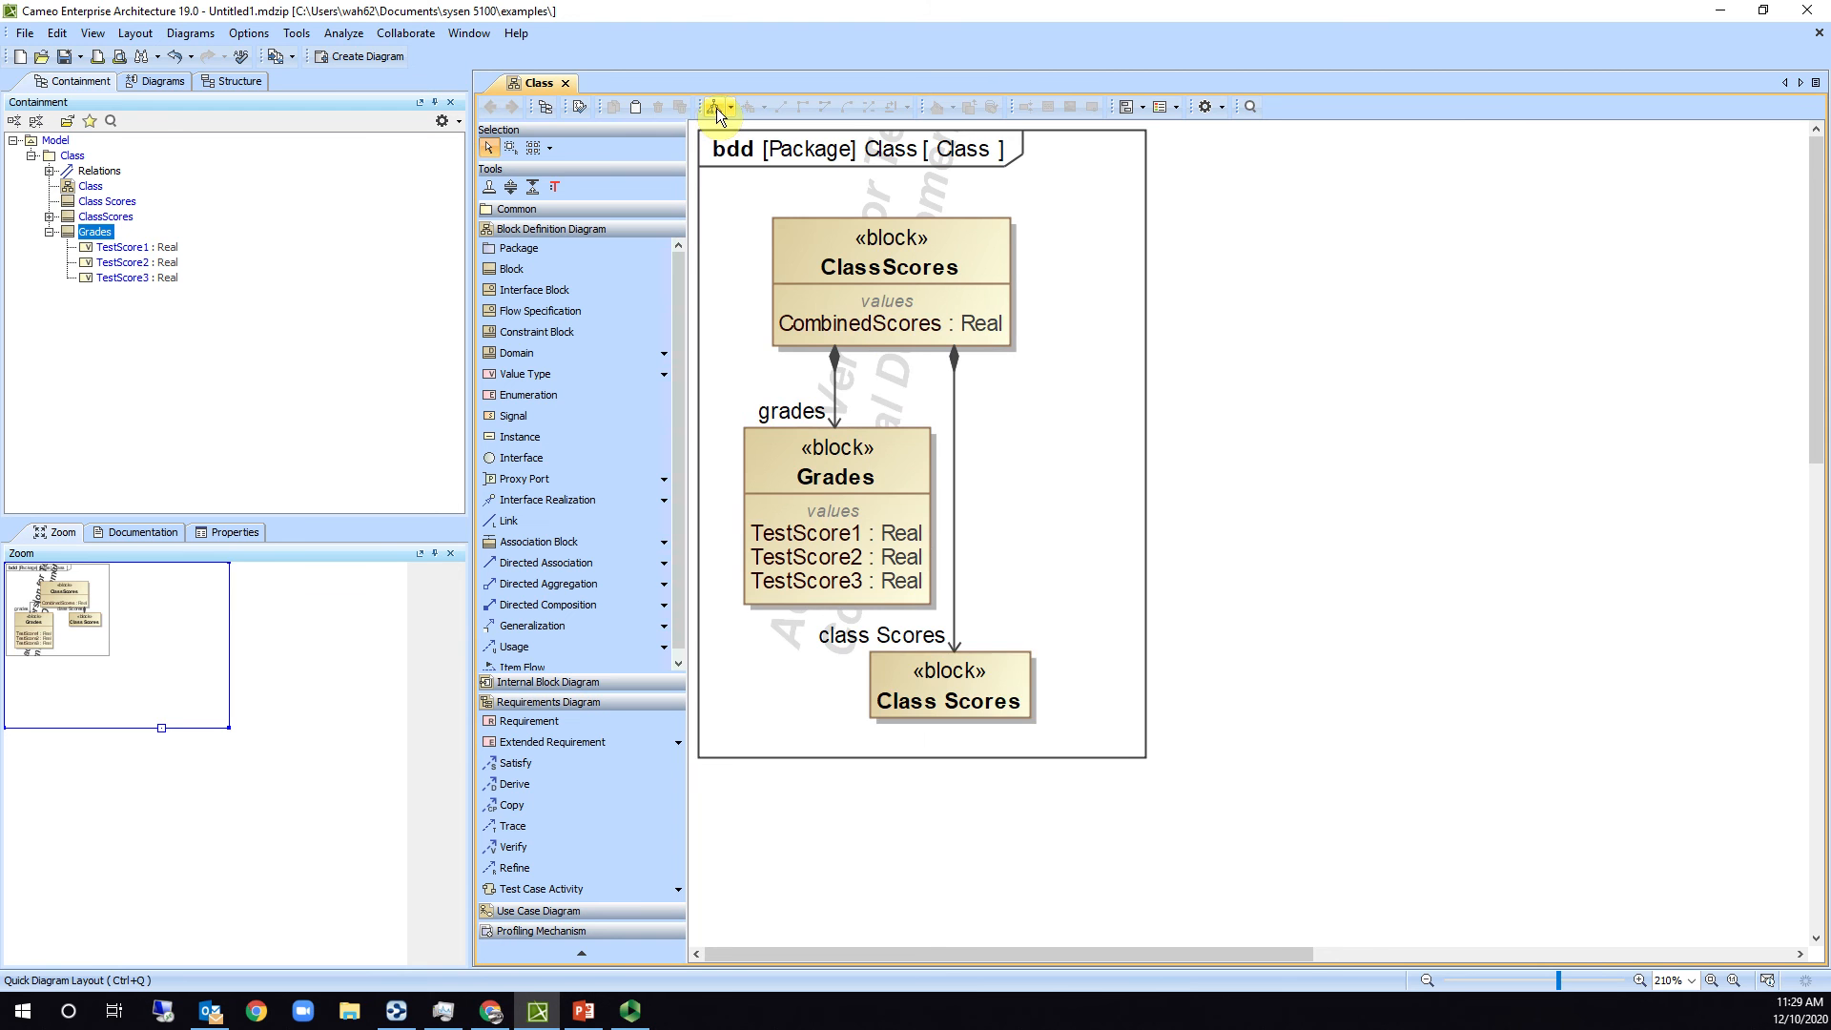
{"action": "left_click", "coordinate": [1006, 658]}
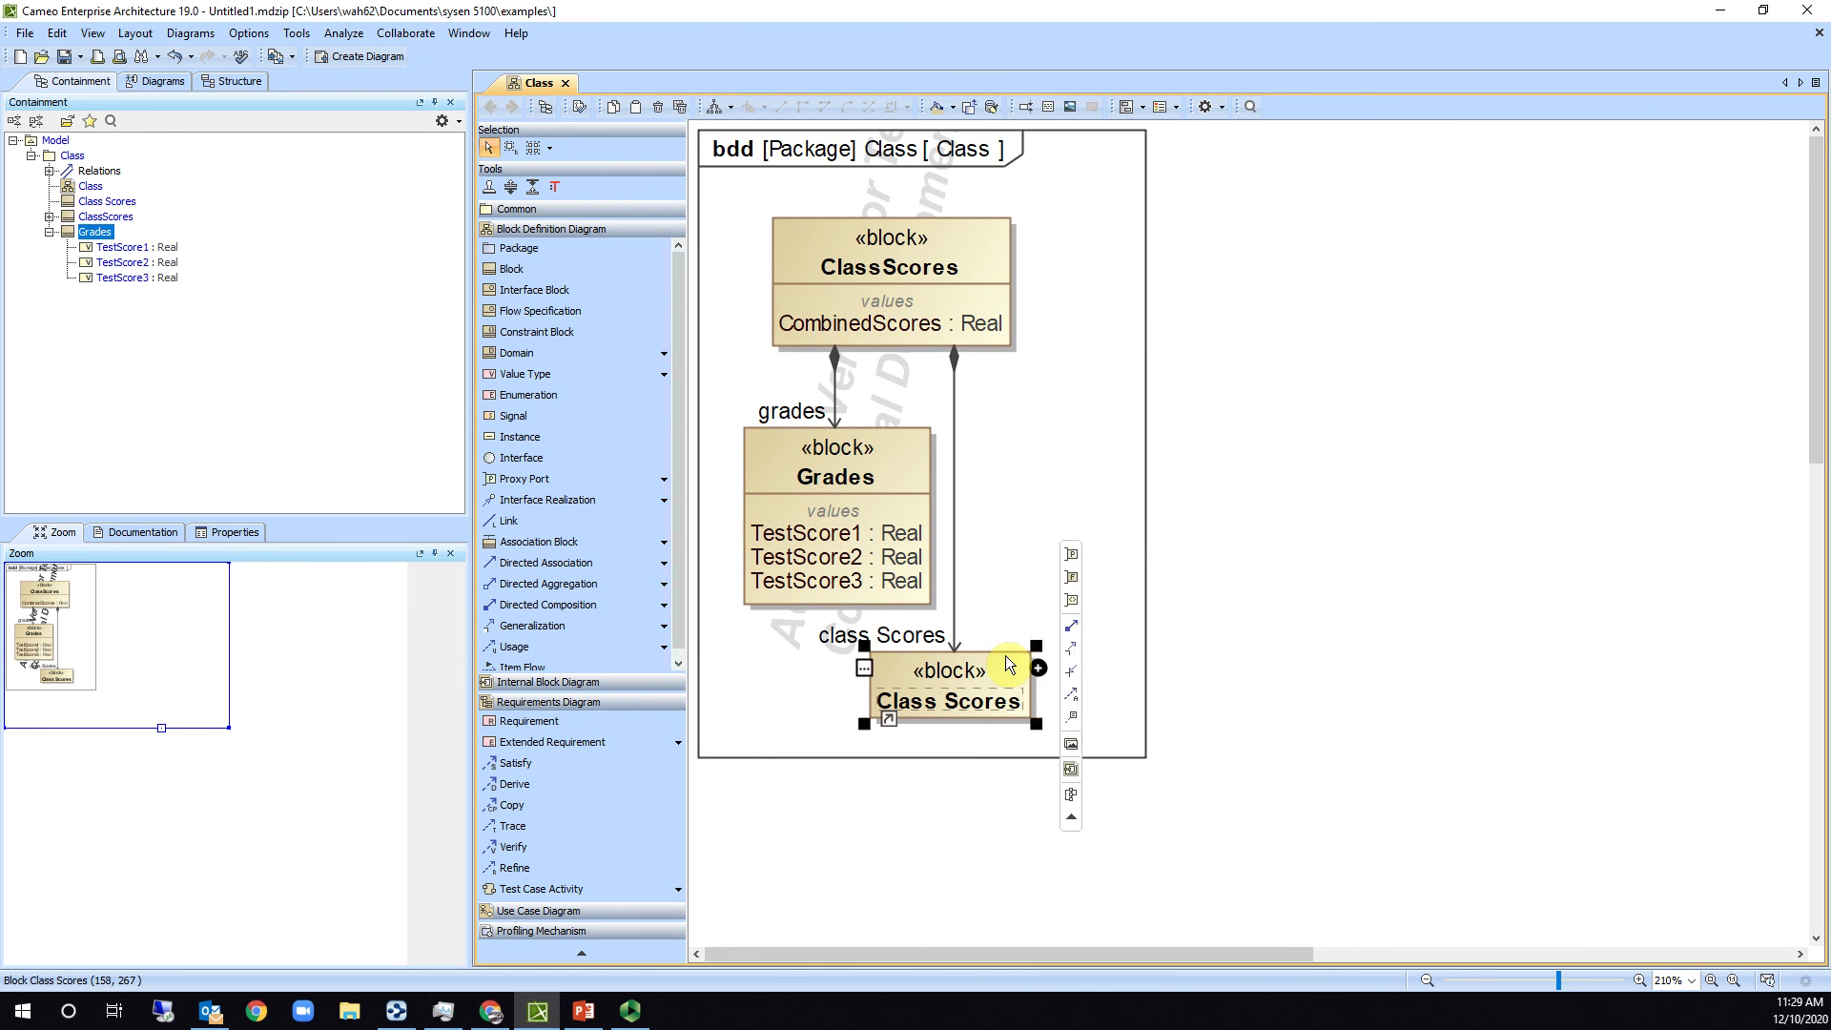
{"action": "left_click_drag", "start_coordinate": [1005, 655], "coordinate": [1129, 432]}
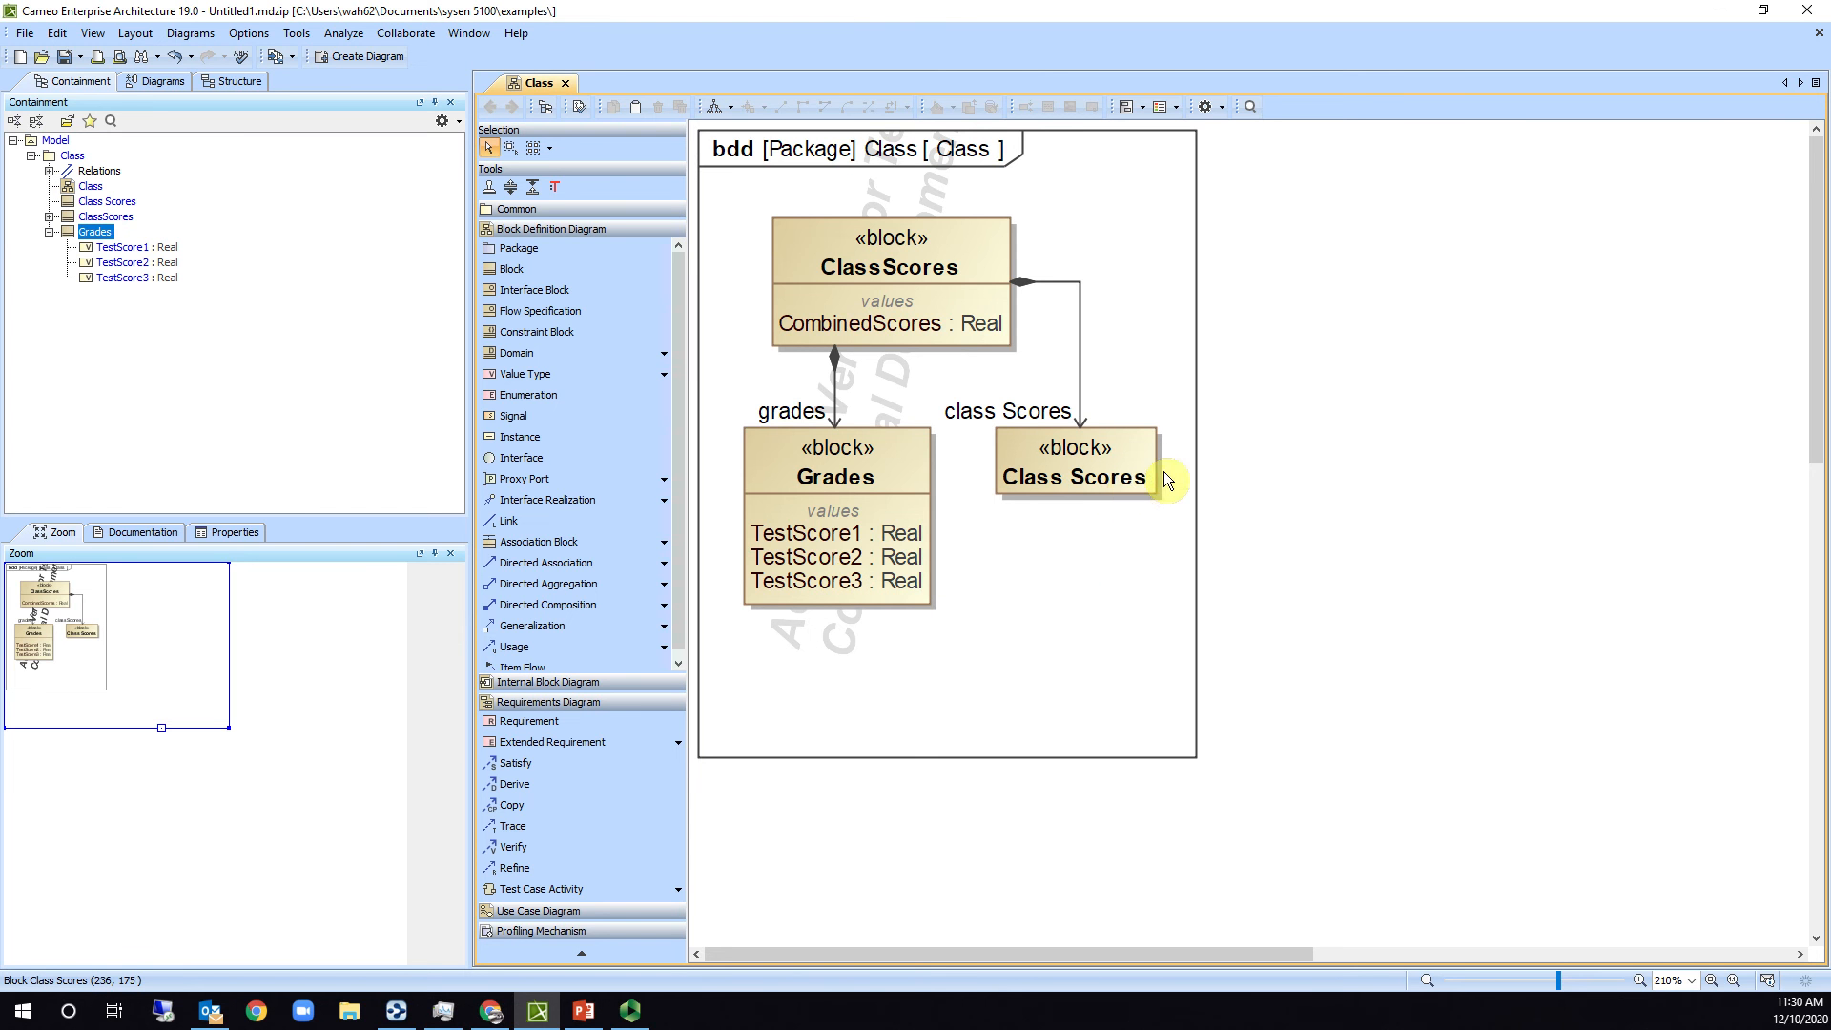
Add a value property TotalScore of type Real to the Class Scores block.
{"action": "left_click", "coordinate": [1137, 472]}
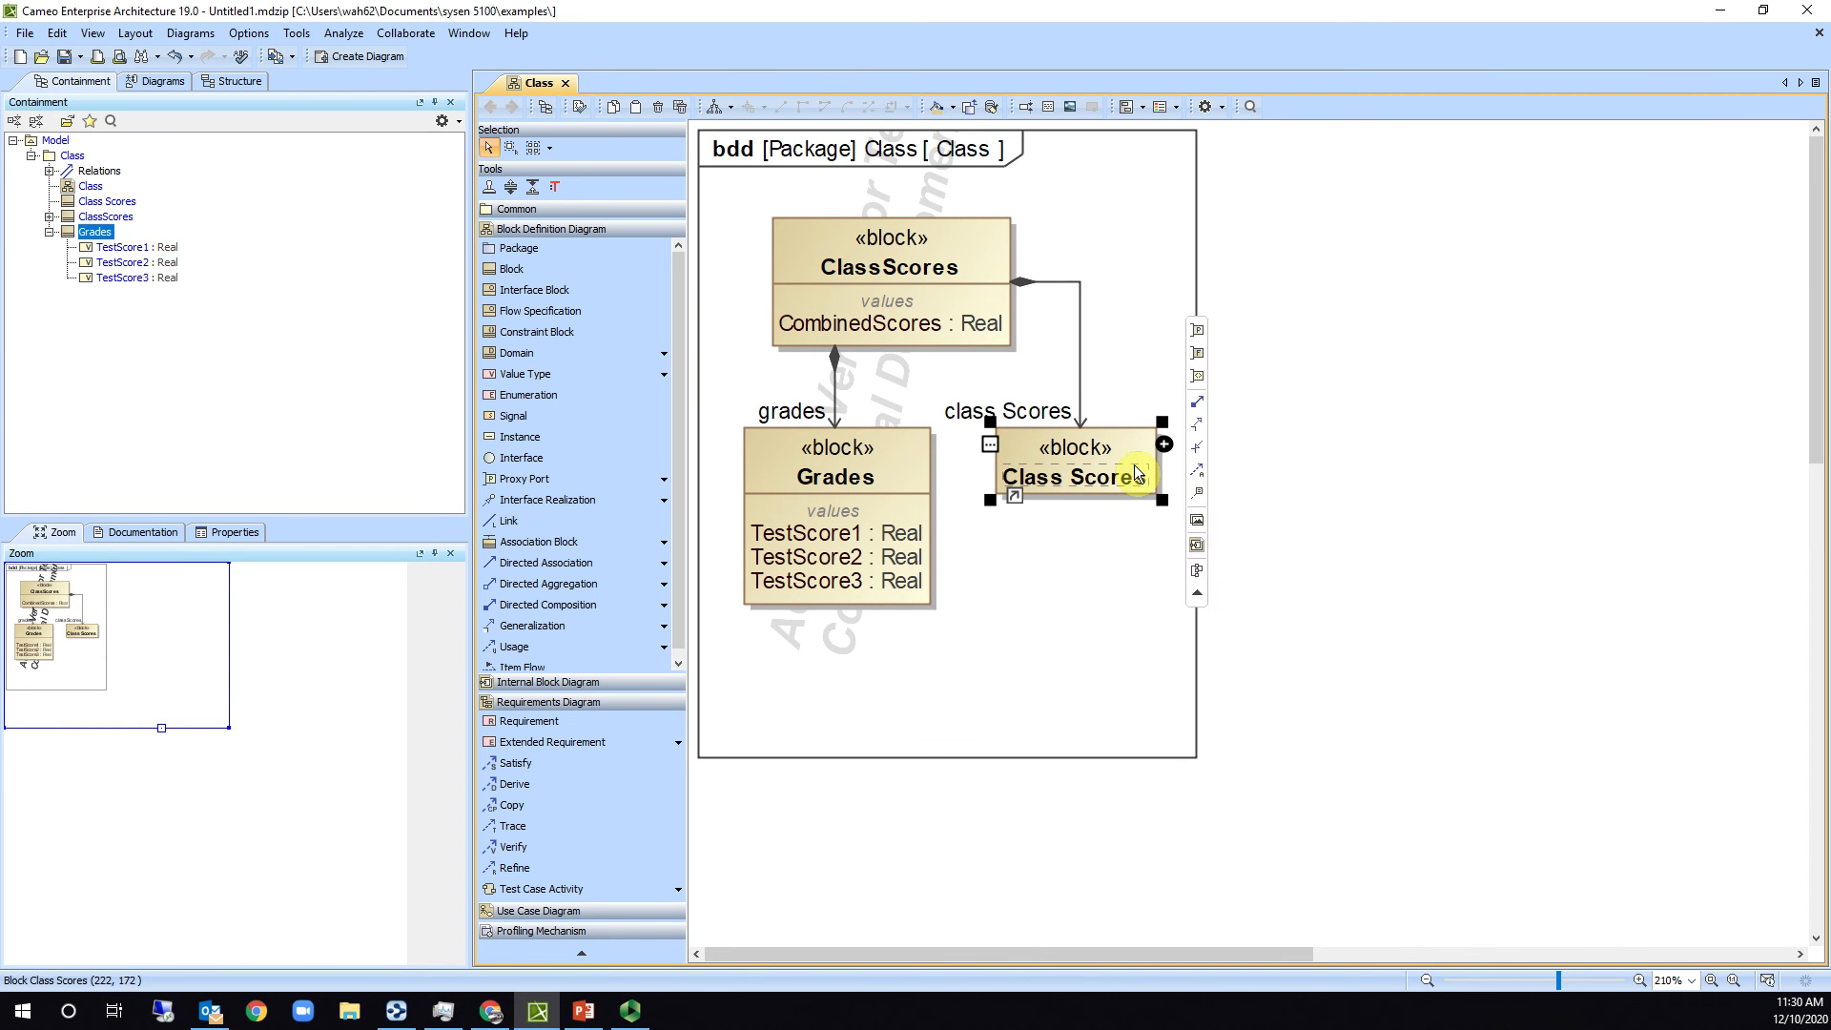
{"action": "left_click", "coordinate": [1163, 445]}
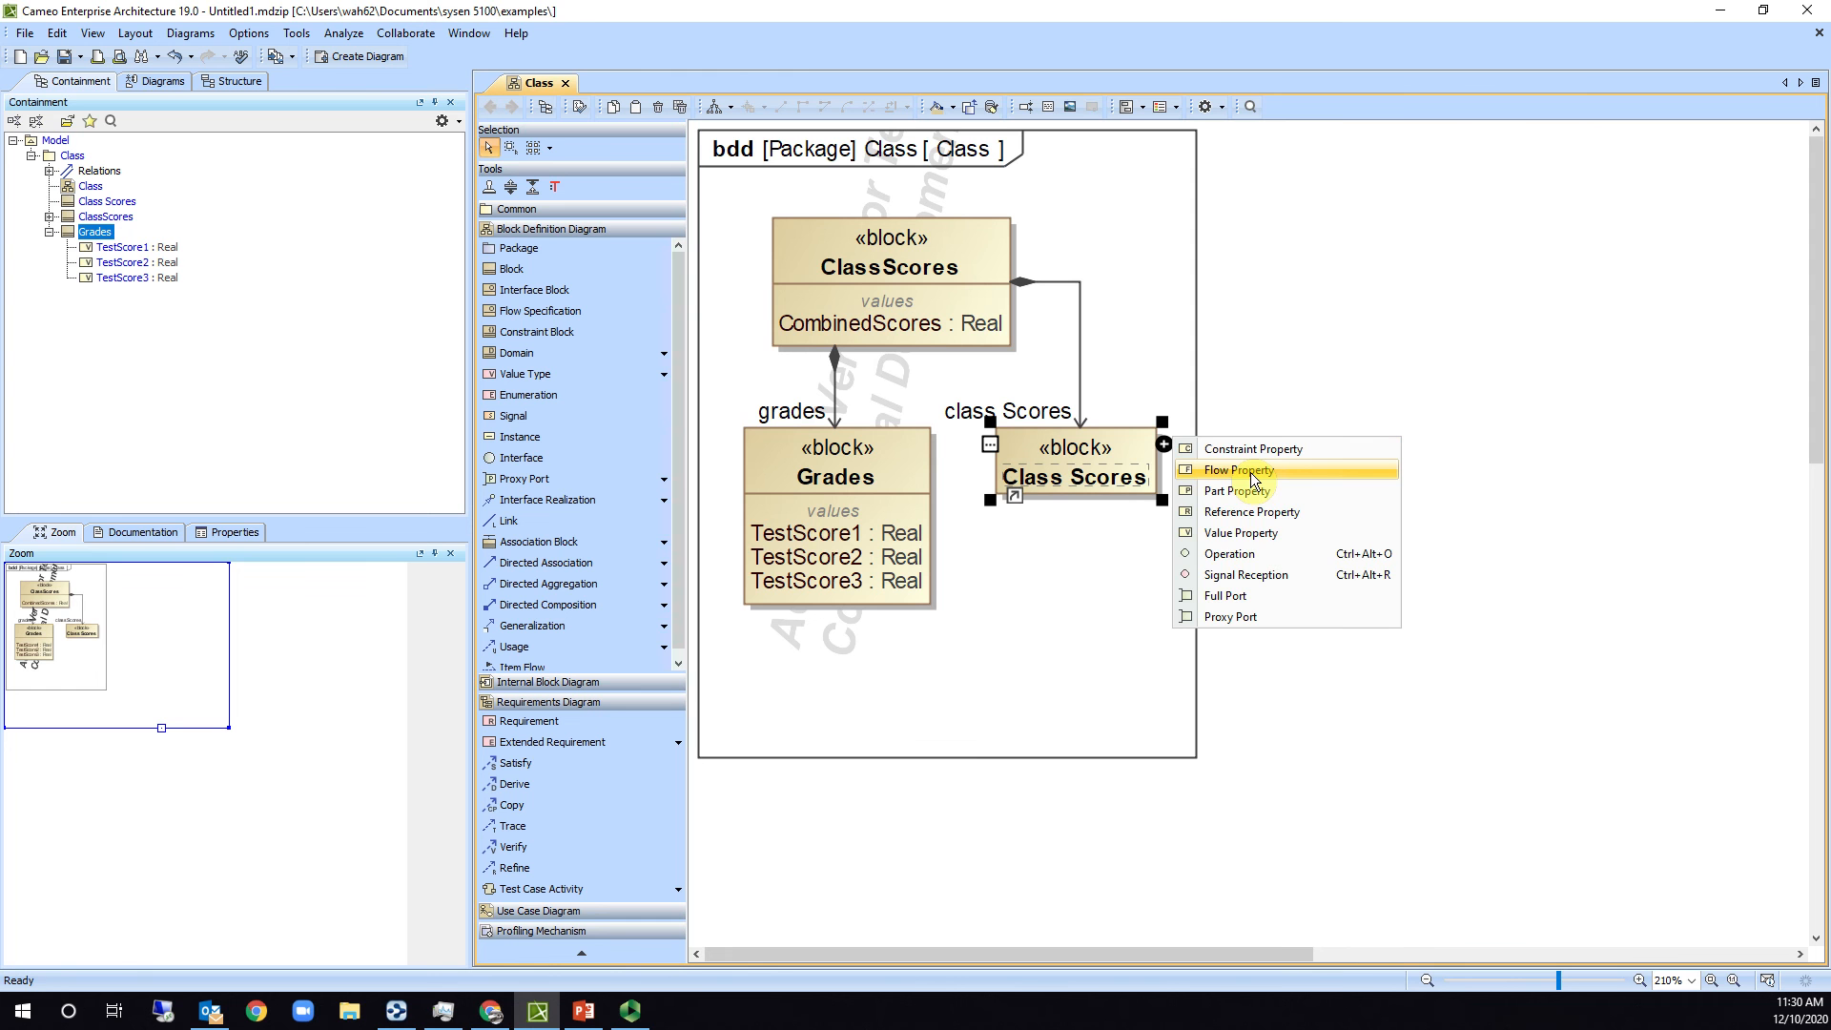
{"action": "left_click", "coordinate": [1250, 533]}
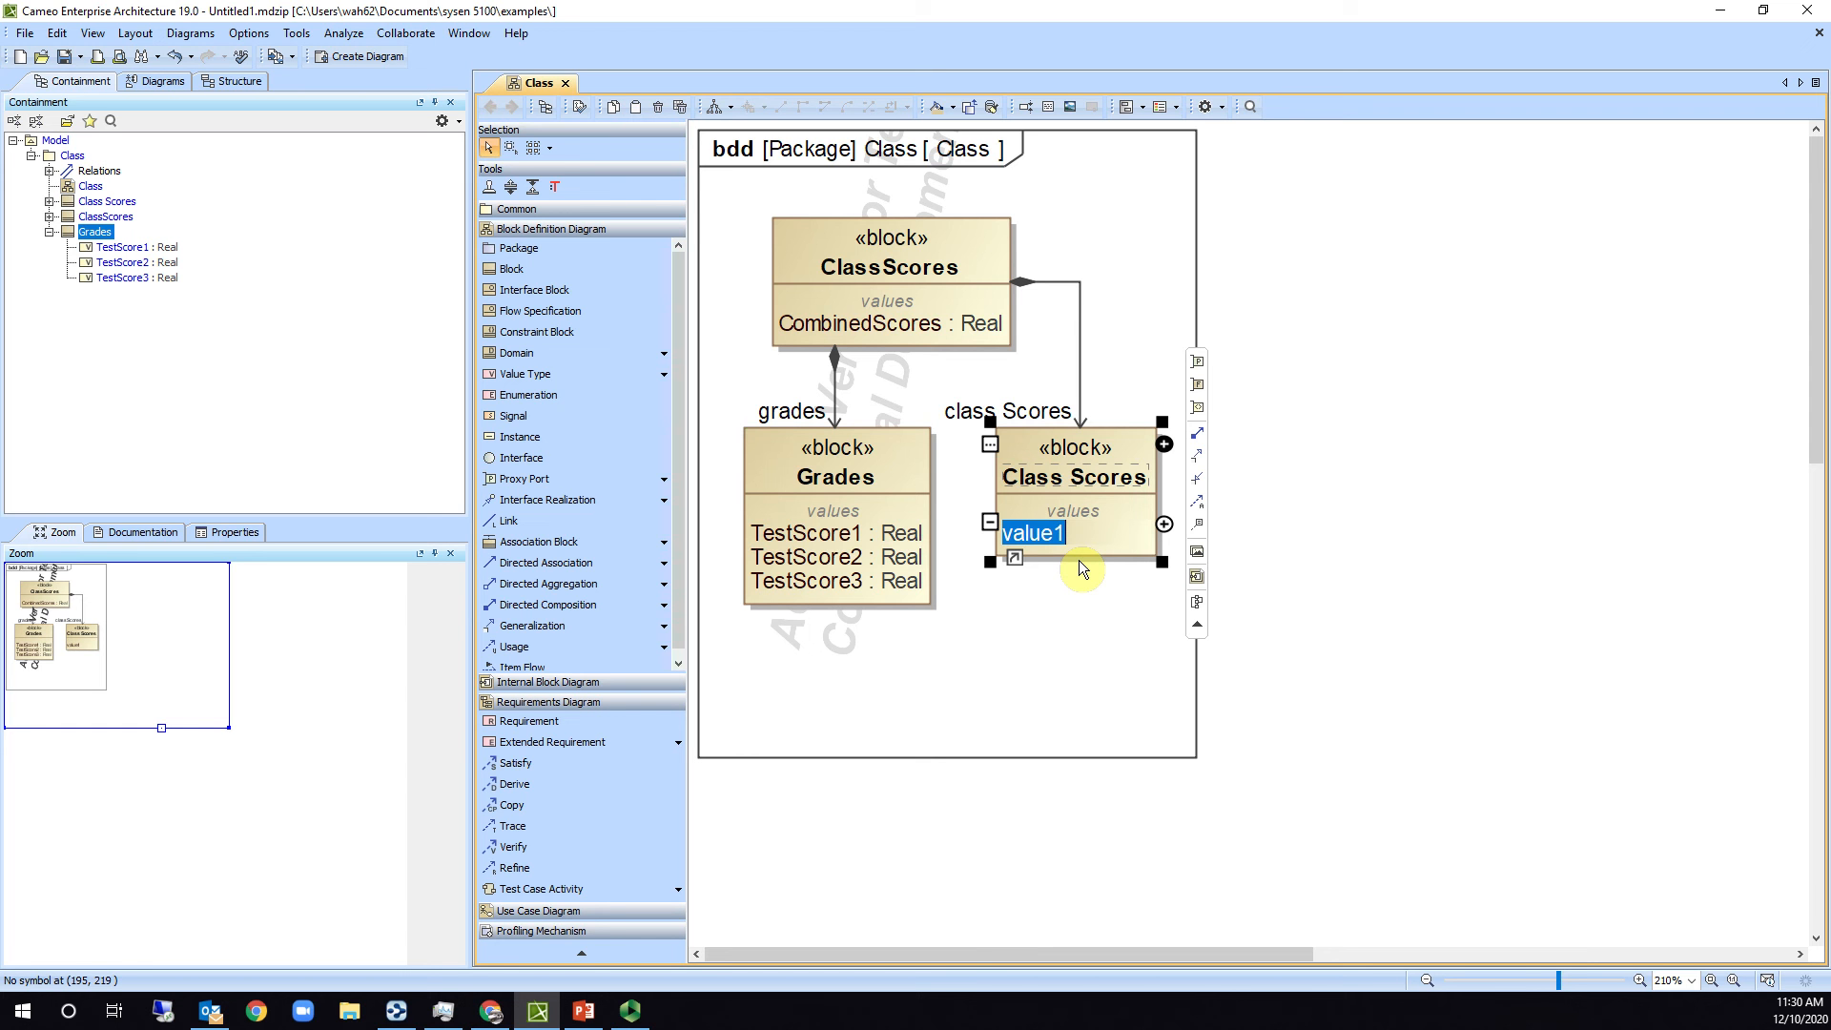
{"action": "type", "text": "TotalScor"}
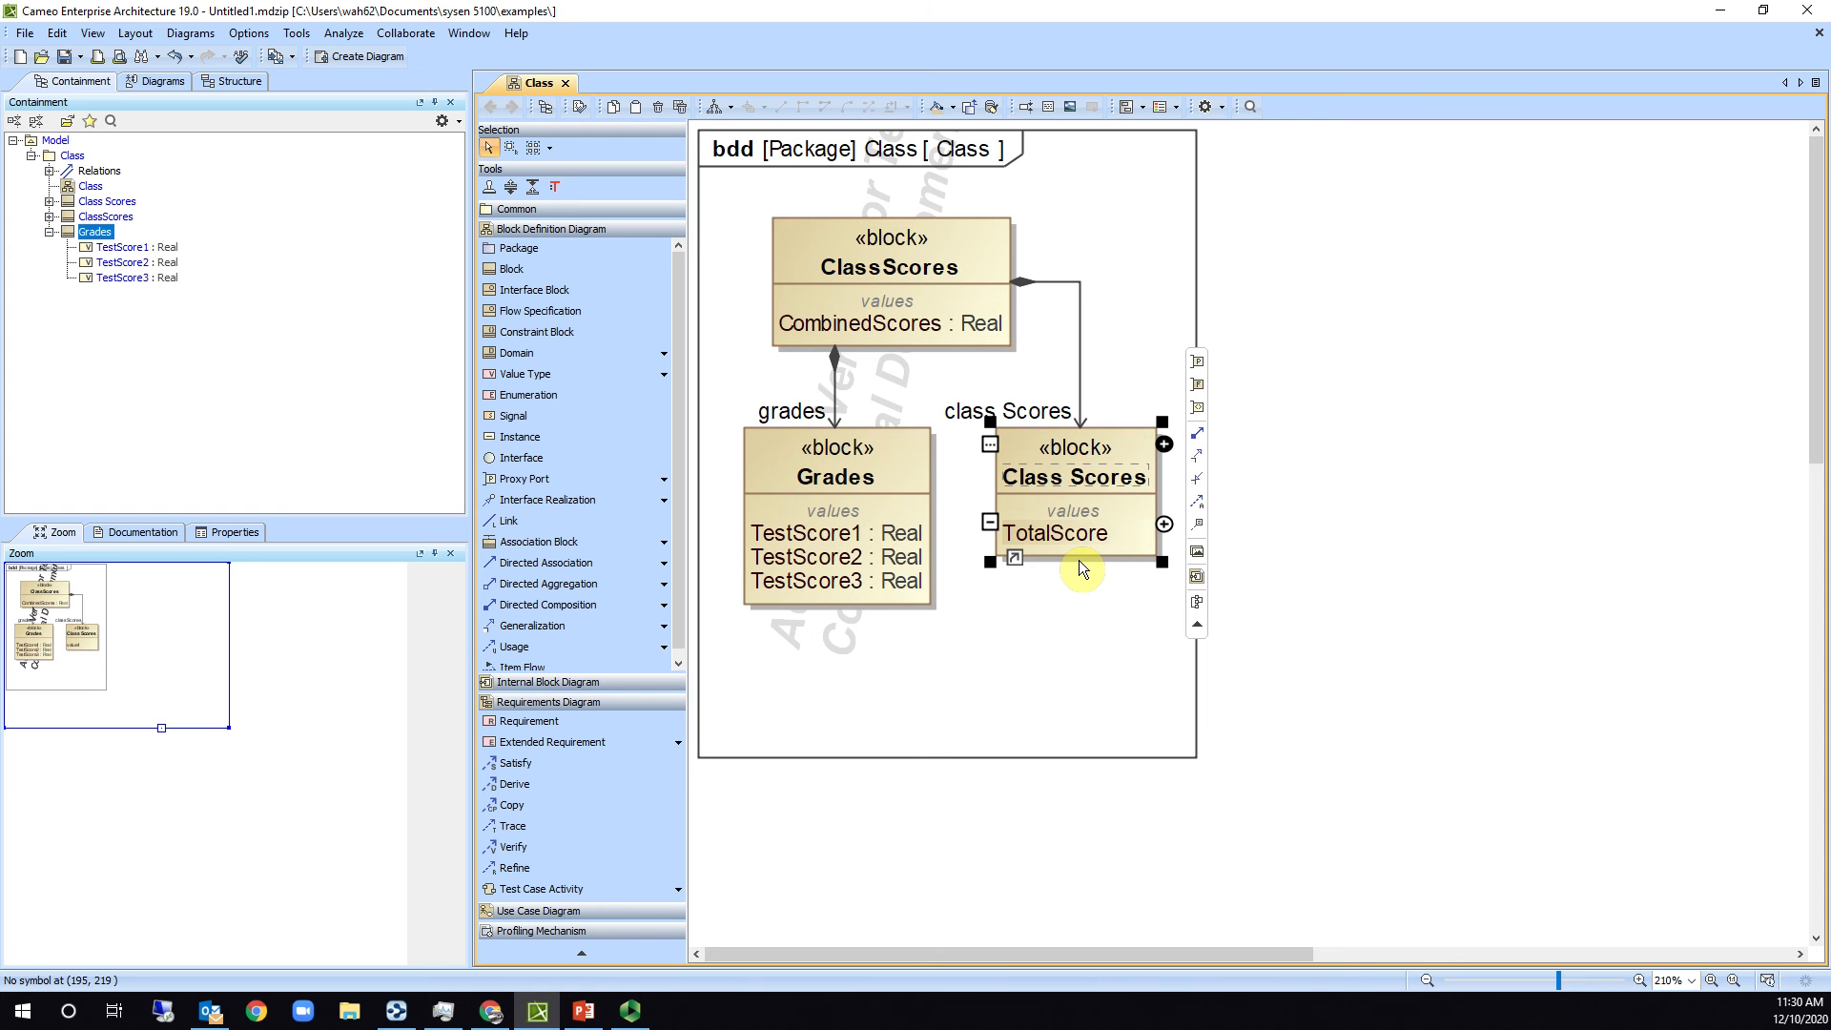
{"action": "type", "text": "e:real"}
{"action": "key", "text": "BackSpace"}
{"action": "key", "text": "BackSpace"}
{"action": "type", "text": "Real"}
{"action": "key", "text": "Return"}
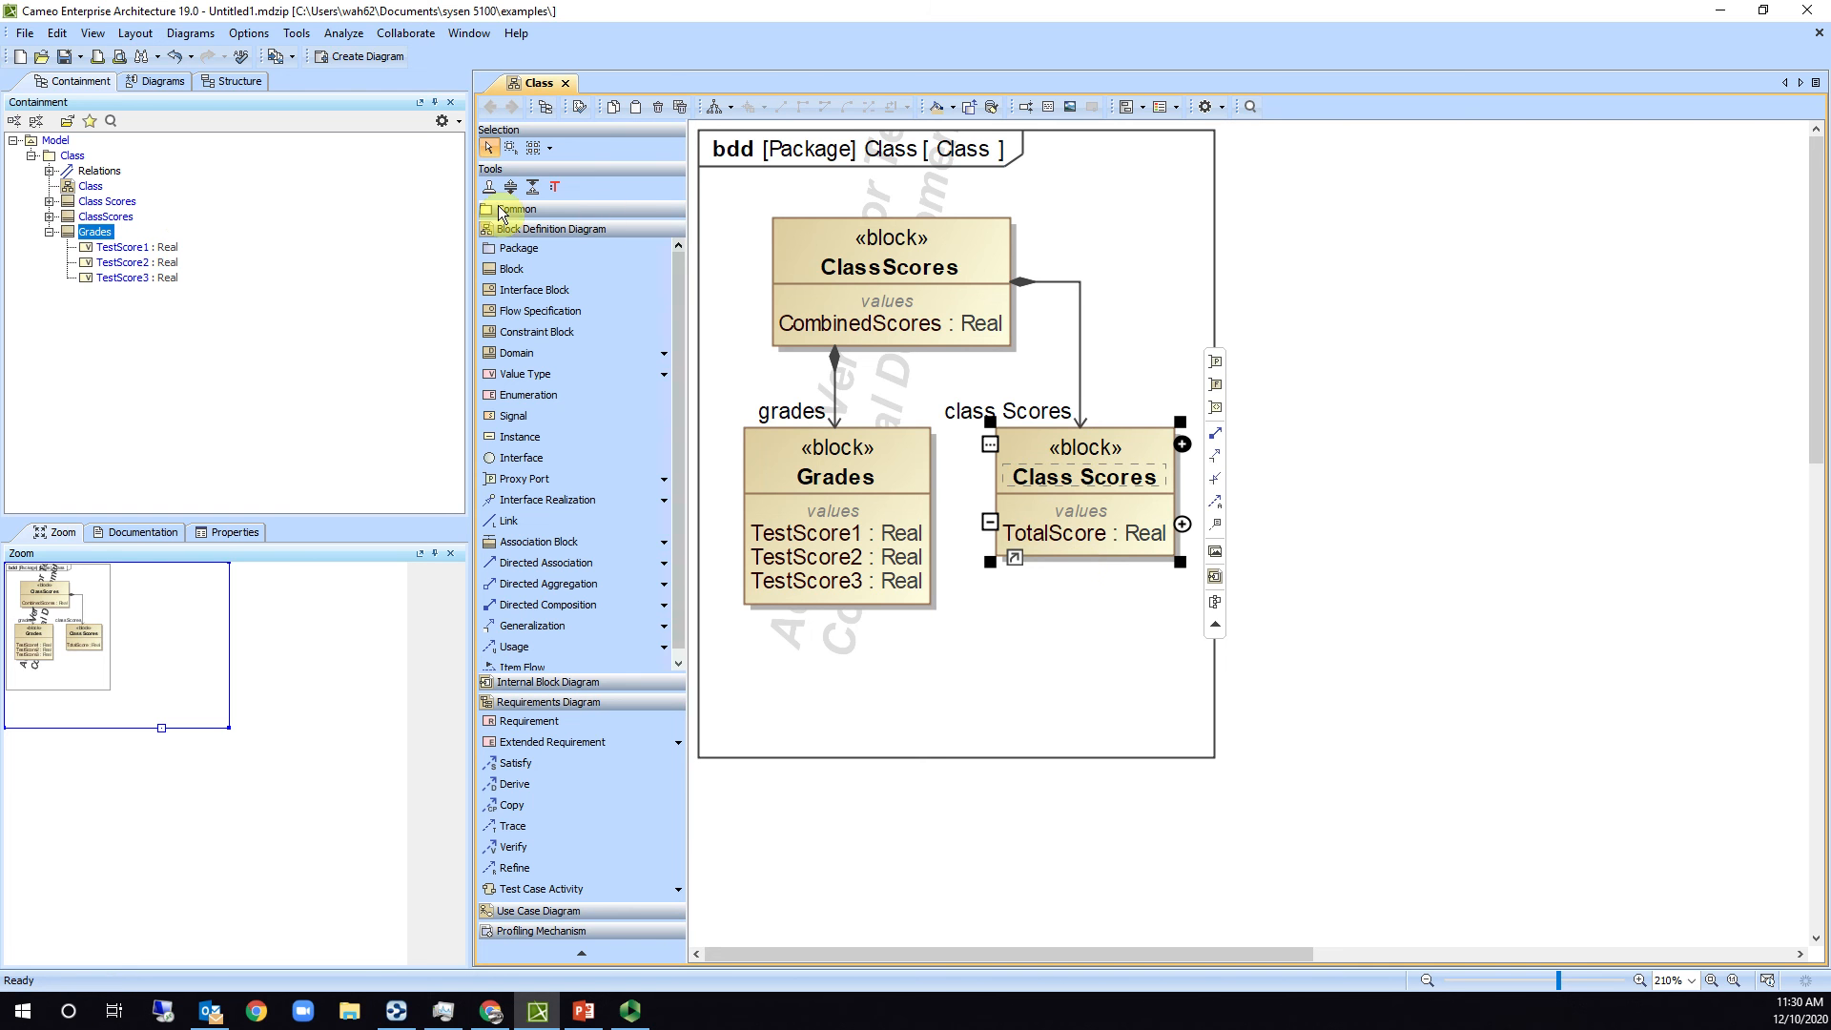
Expand the ClassScores and Class Scores blocks in the model tree and narrow the model browser to enlarge the diagram area.
{"action": "left_click", "coordinate": [49, 216]}
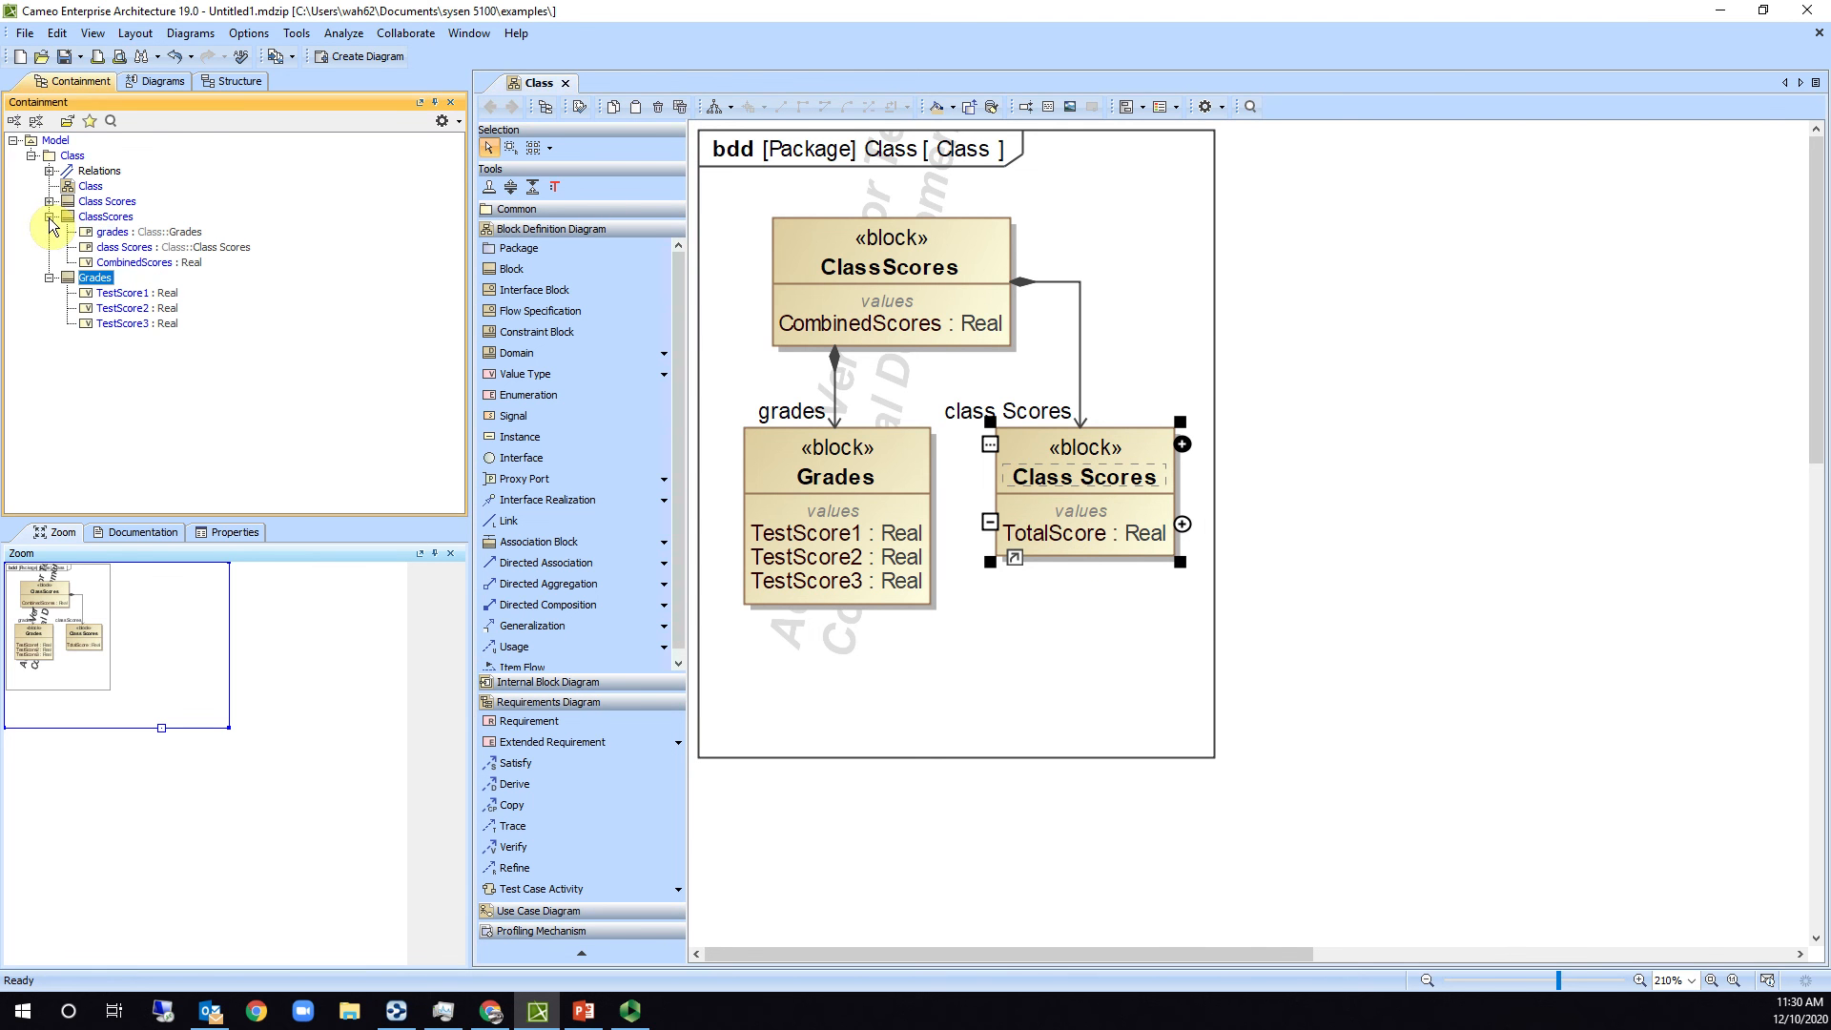
{"action": "left_click", "coordinate": [50, 201]}
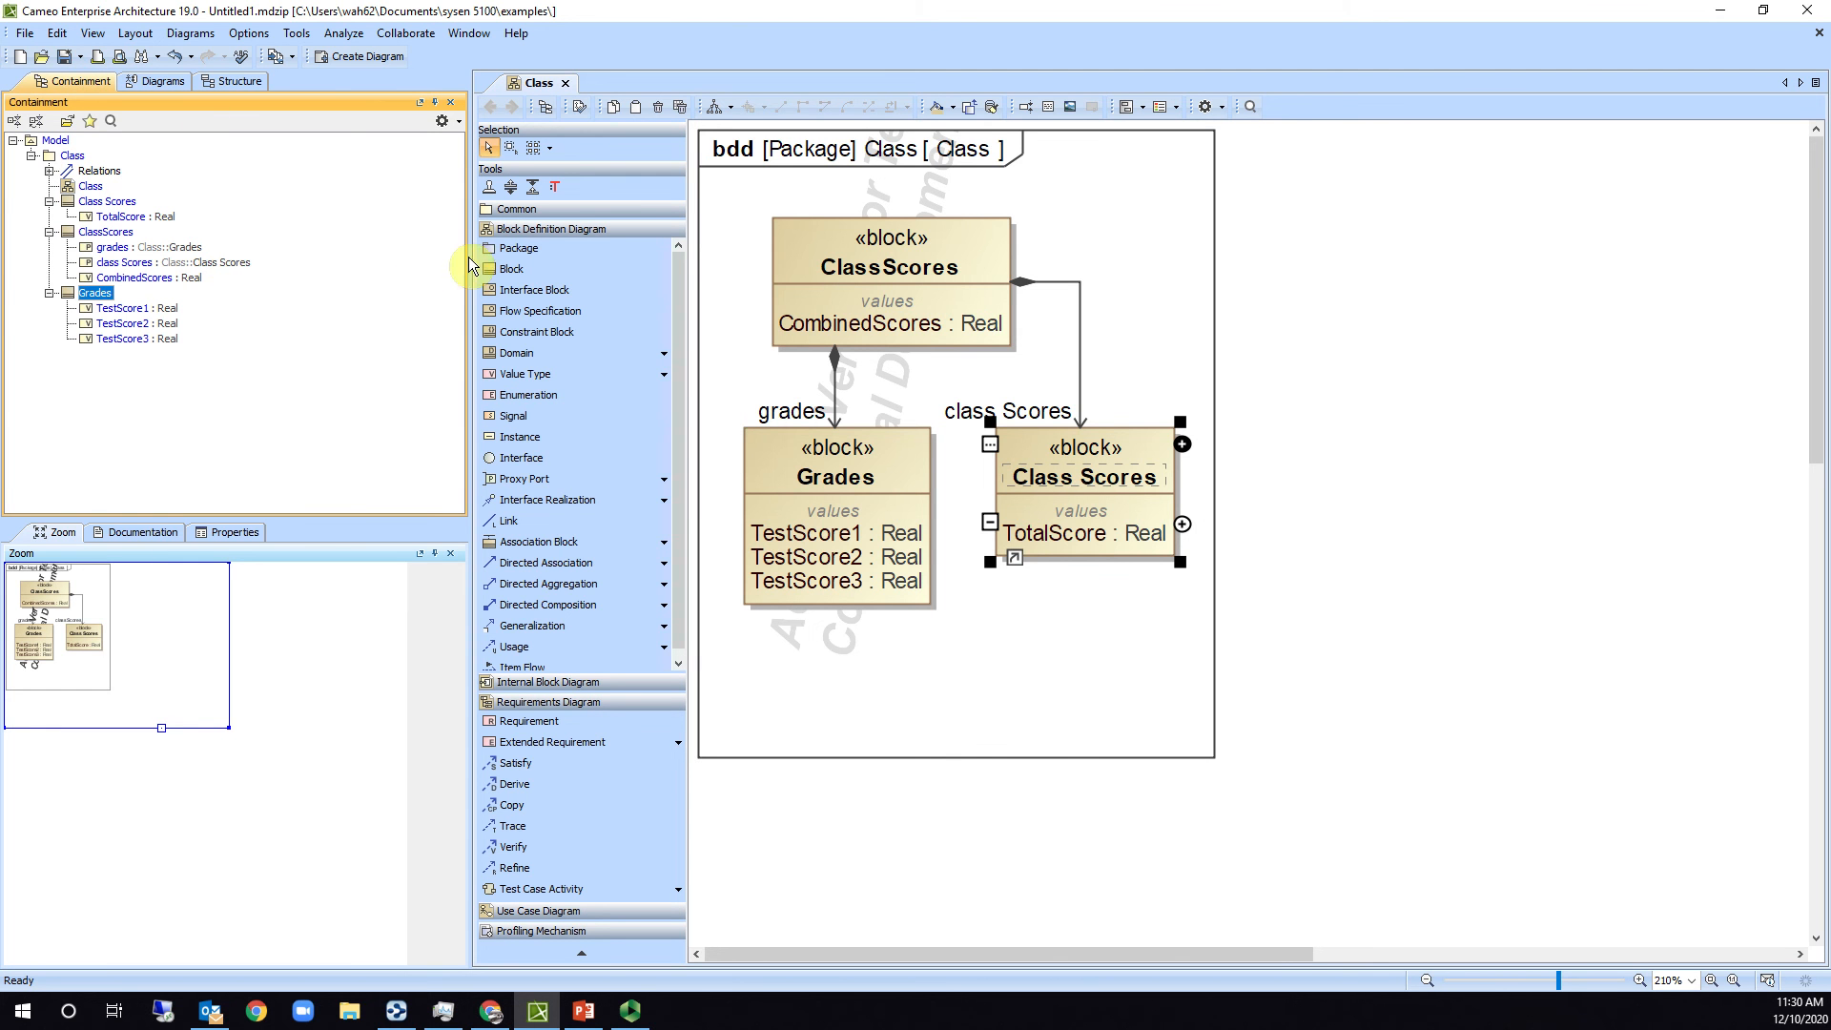
{"action": "left_click_drag", "start_coordinate": [467, 256], "coordinate": [341, 257]}
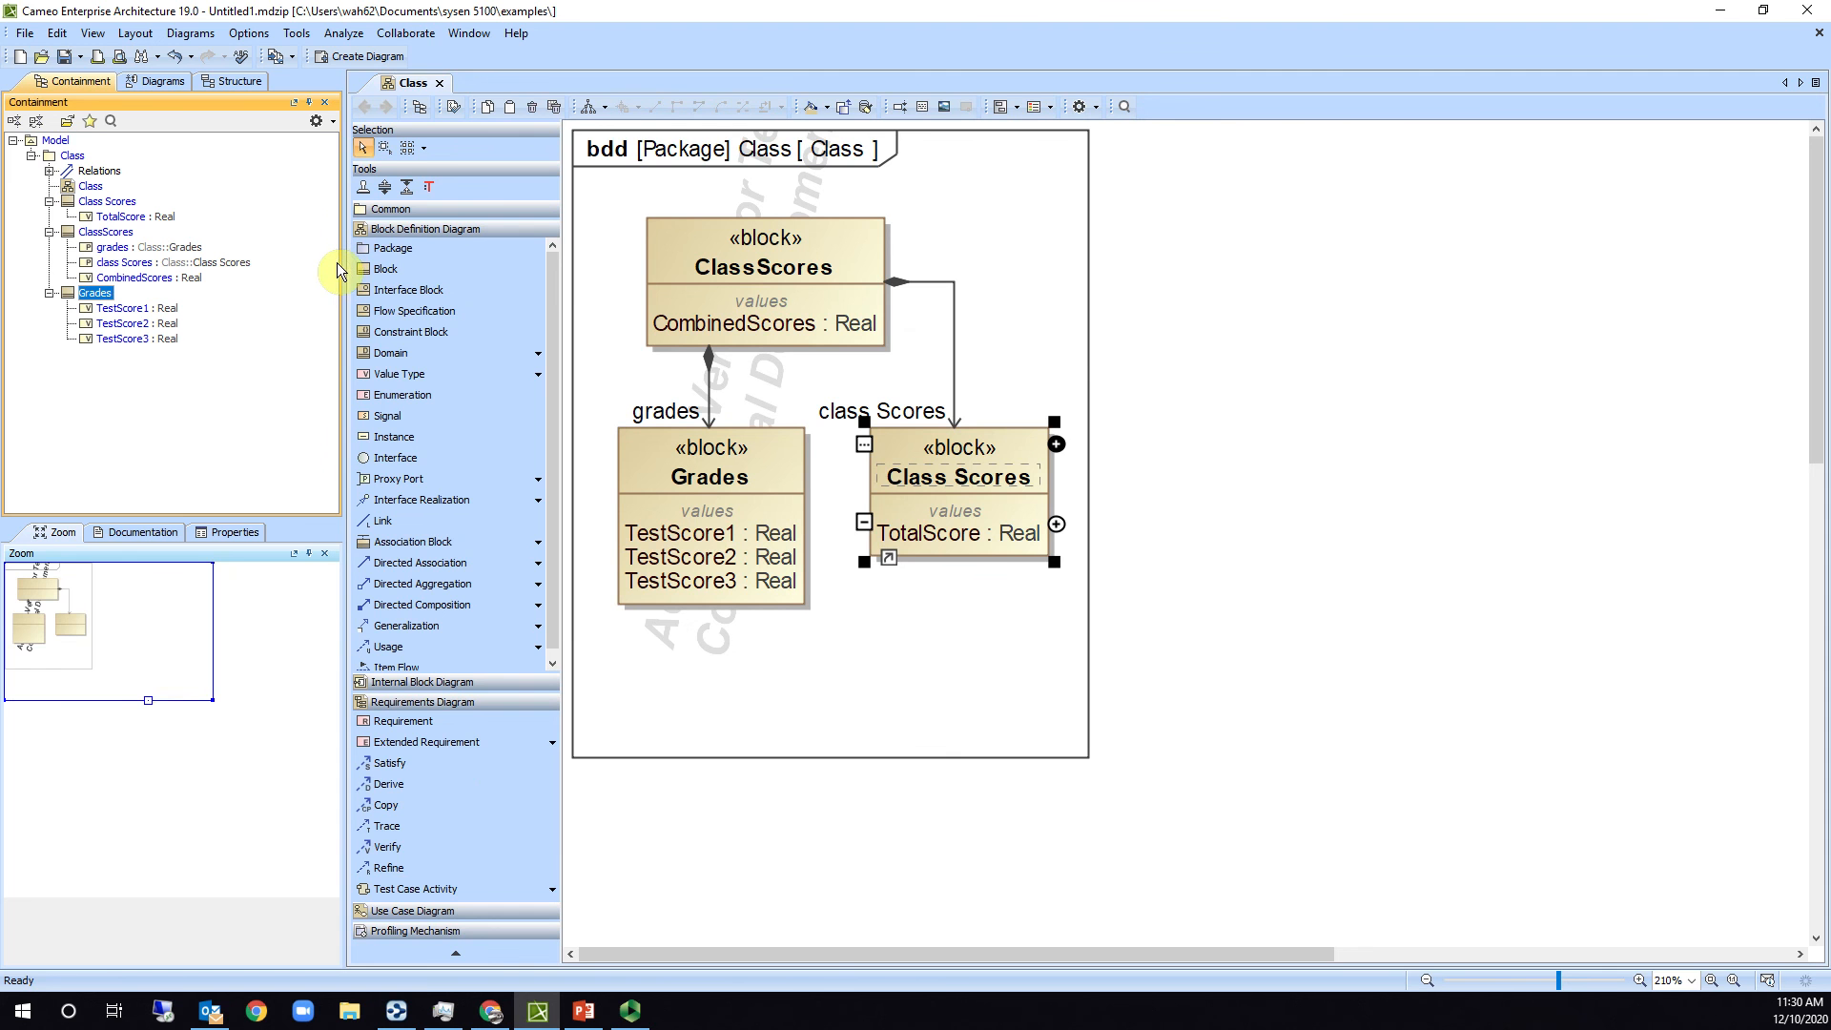
{"action": "left_click", "coordinate": [1153, 494]}
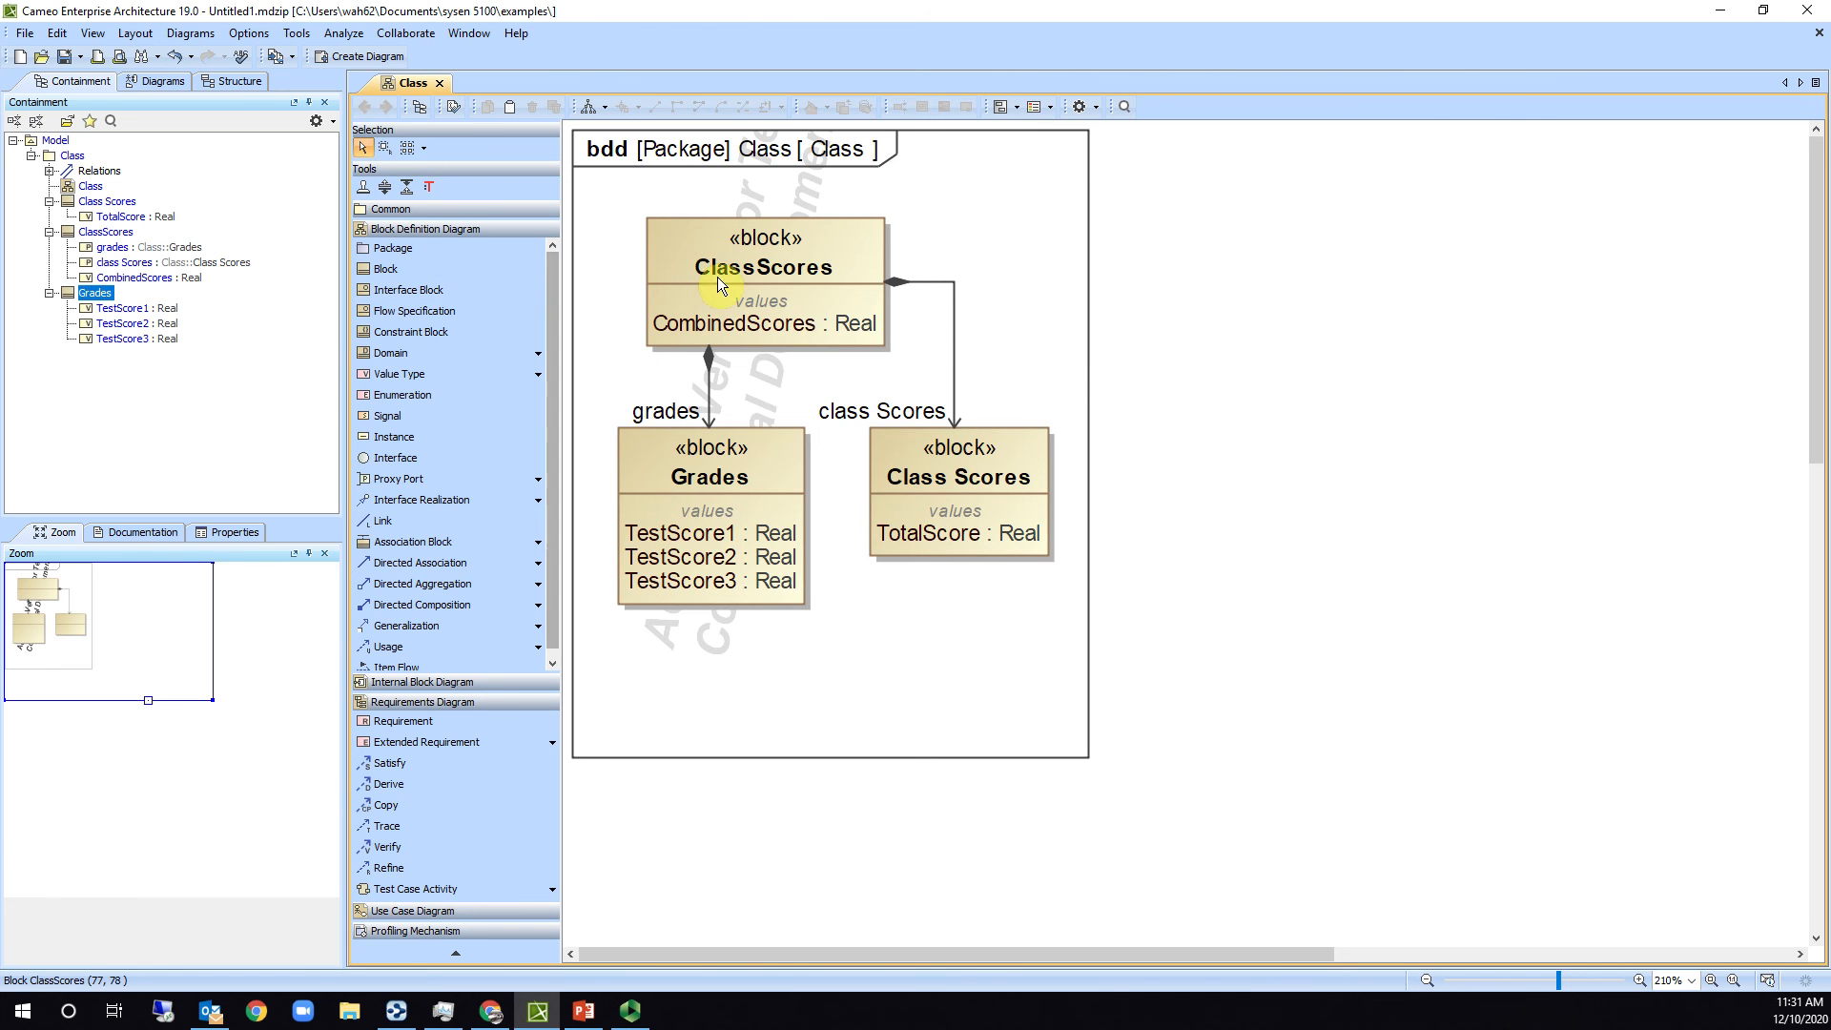
Open the Parametric Equation Wizard for the ClassScores block in the block definition diagram.
{"action": "left_click", "coordinate": [801, 272]}
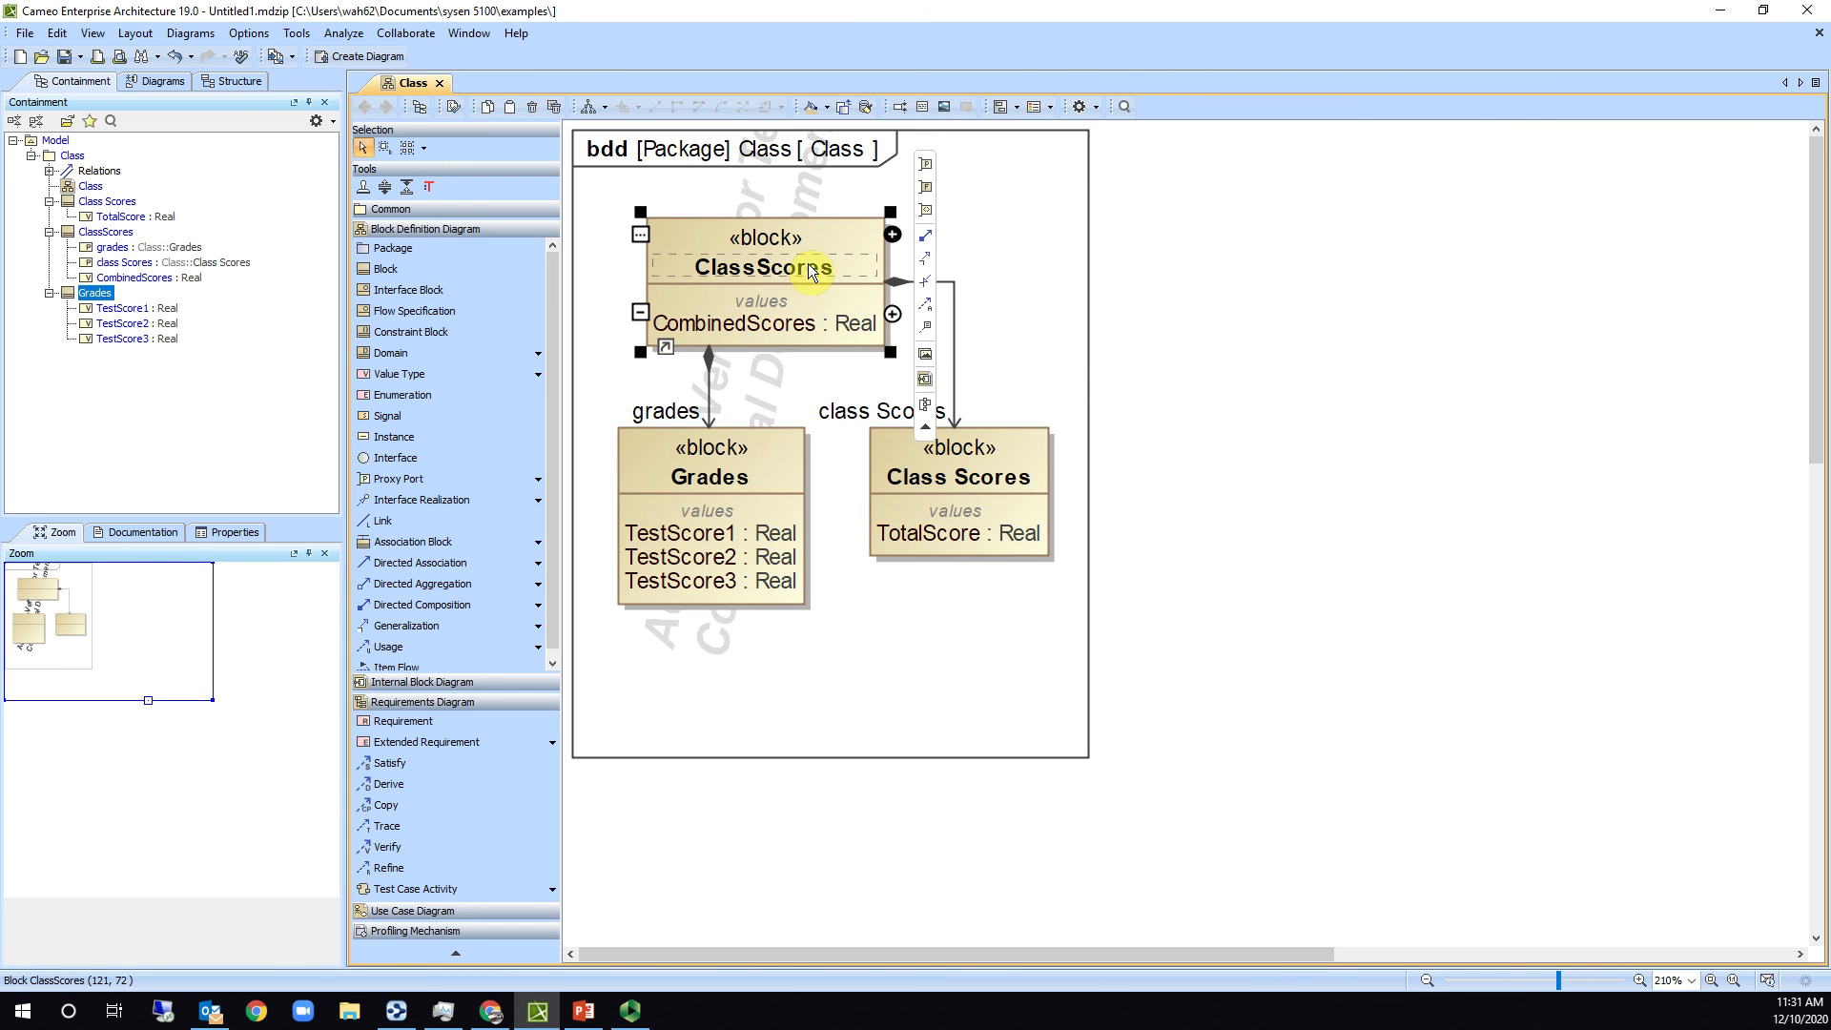
{"action": "right_click", "coordinate": [809, 267]}
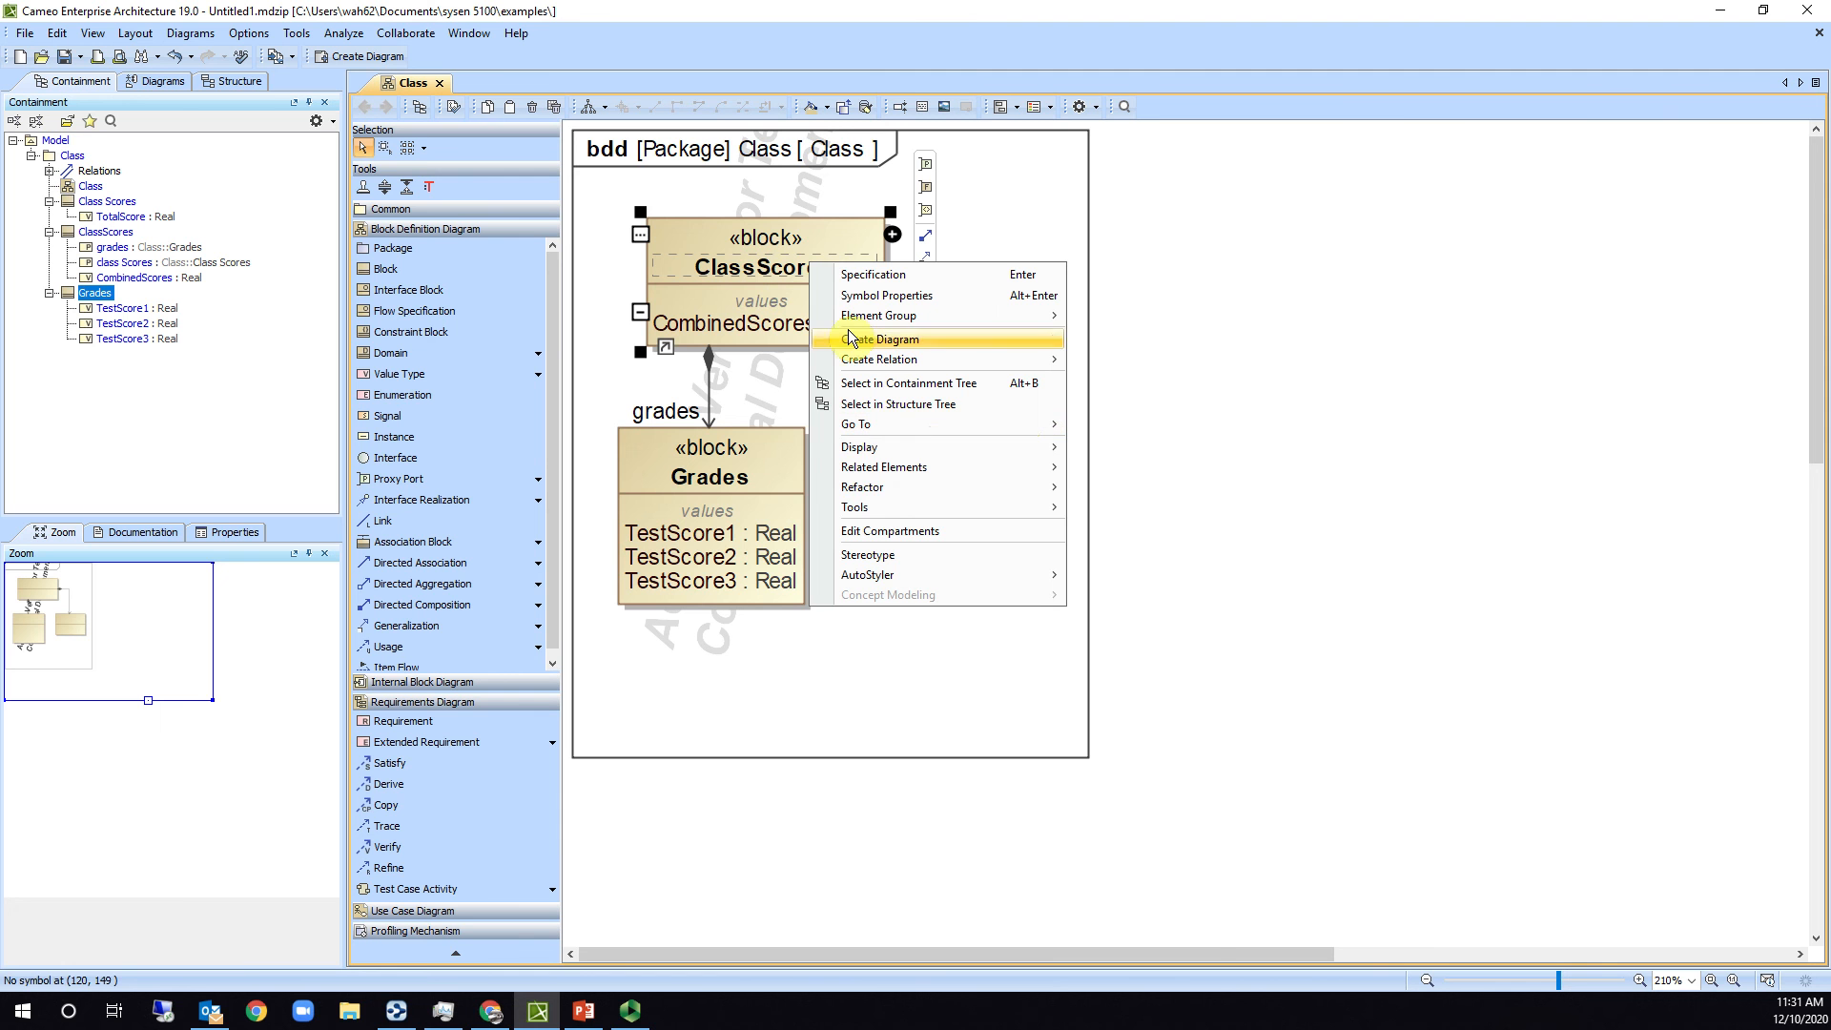
{"action": "mouse_move", "coordinate": [863, 487]}
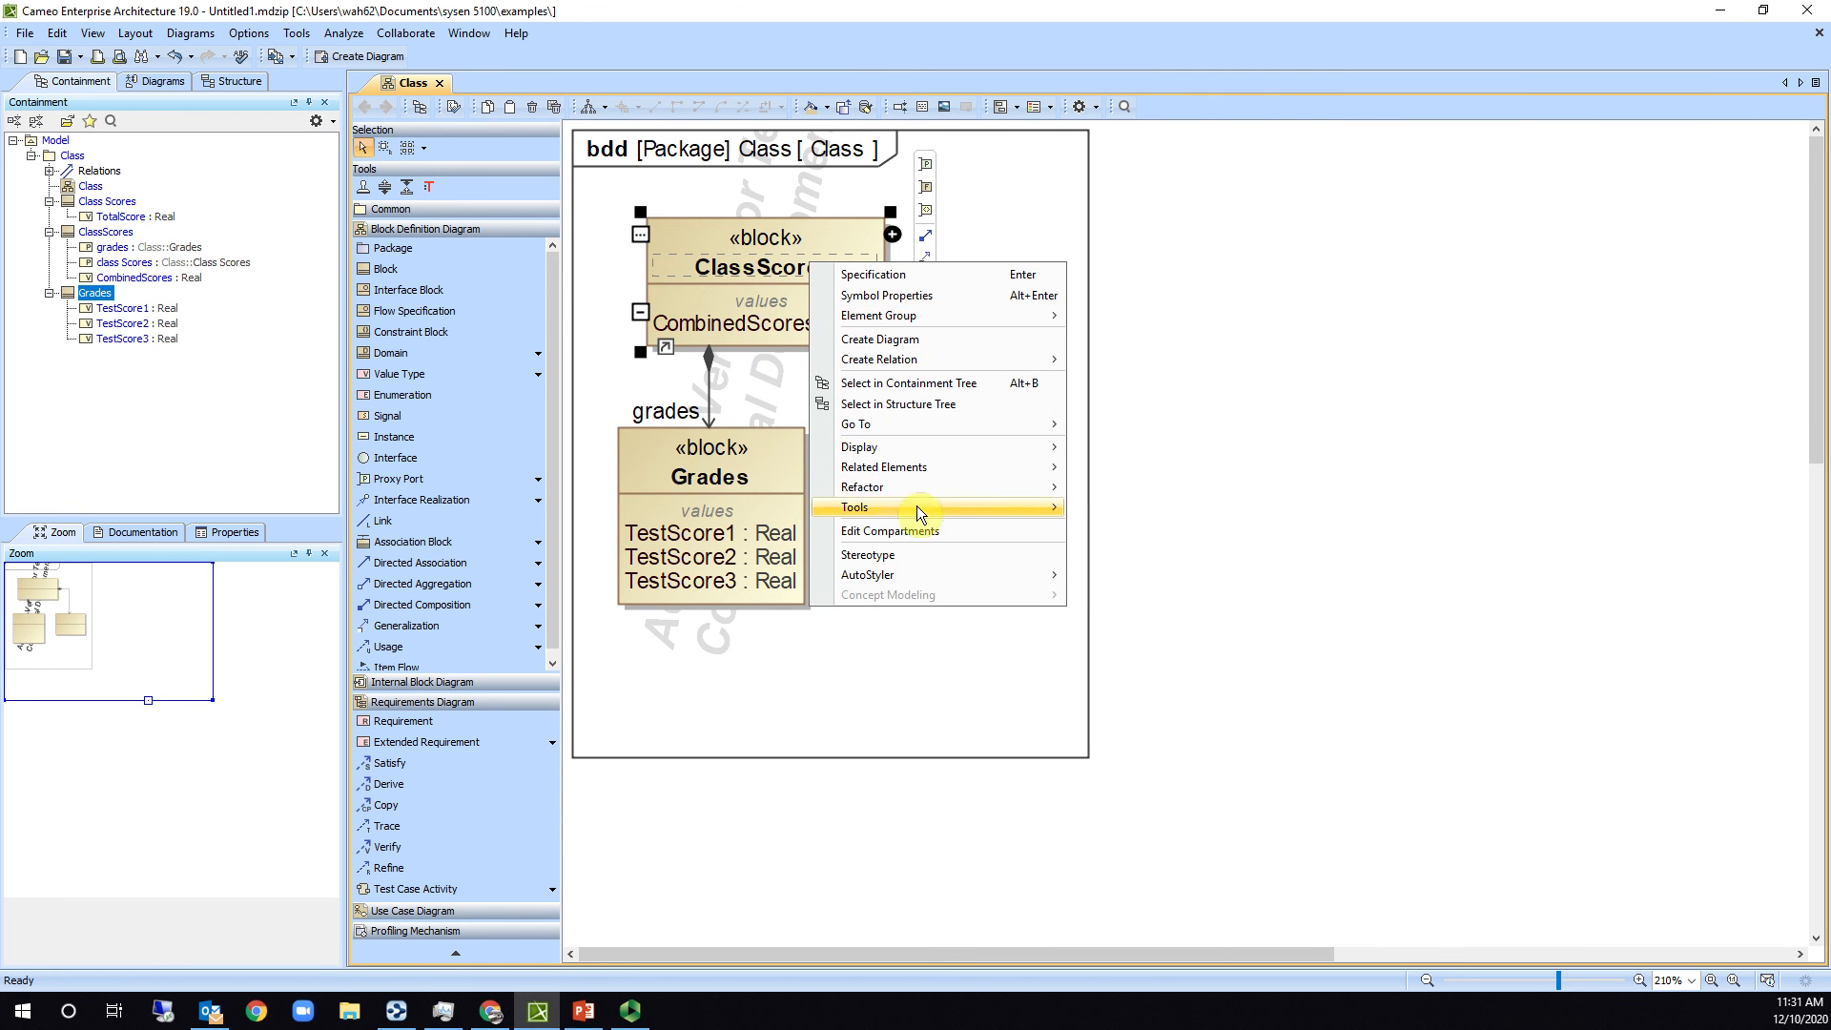
{"action": "mouse_move", "coordinate": [981, 508]}
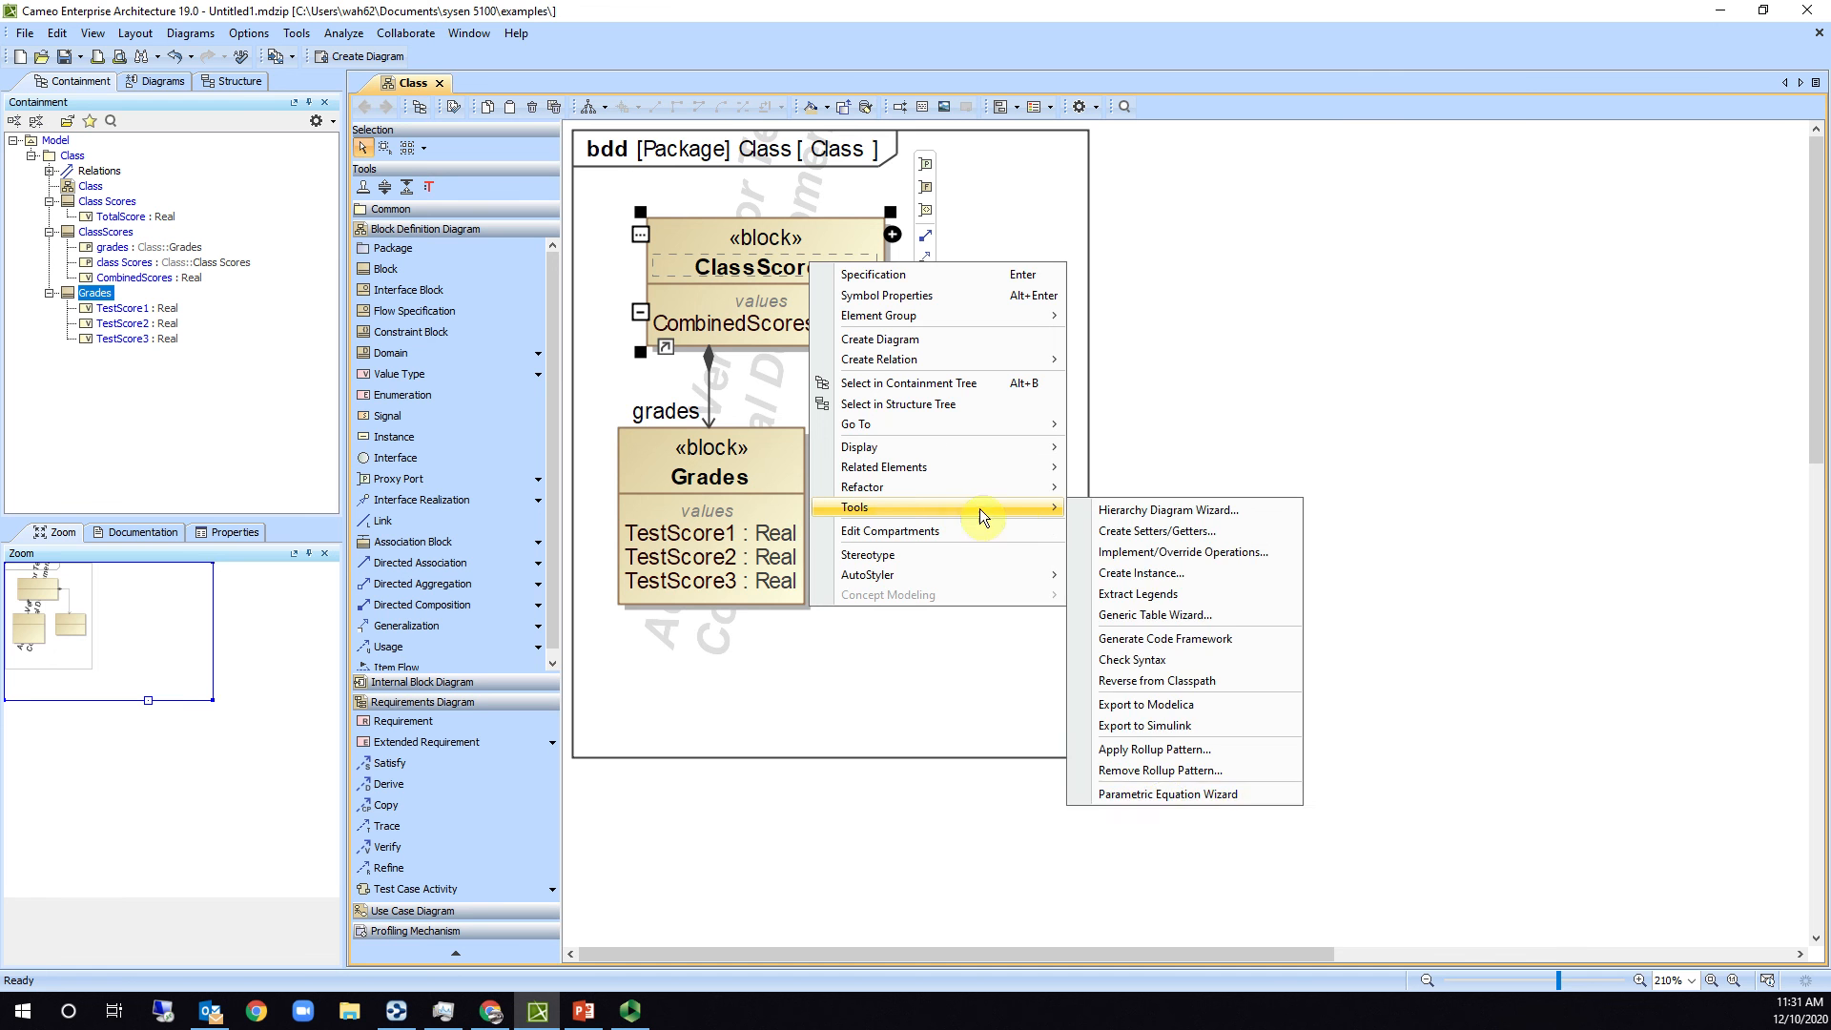
{"action": "left_click", "coordinate": [1164, 794]}
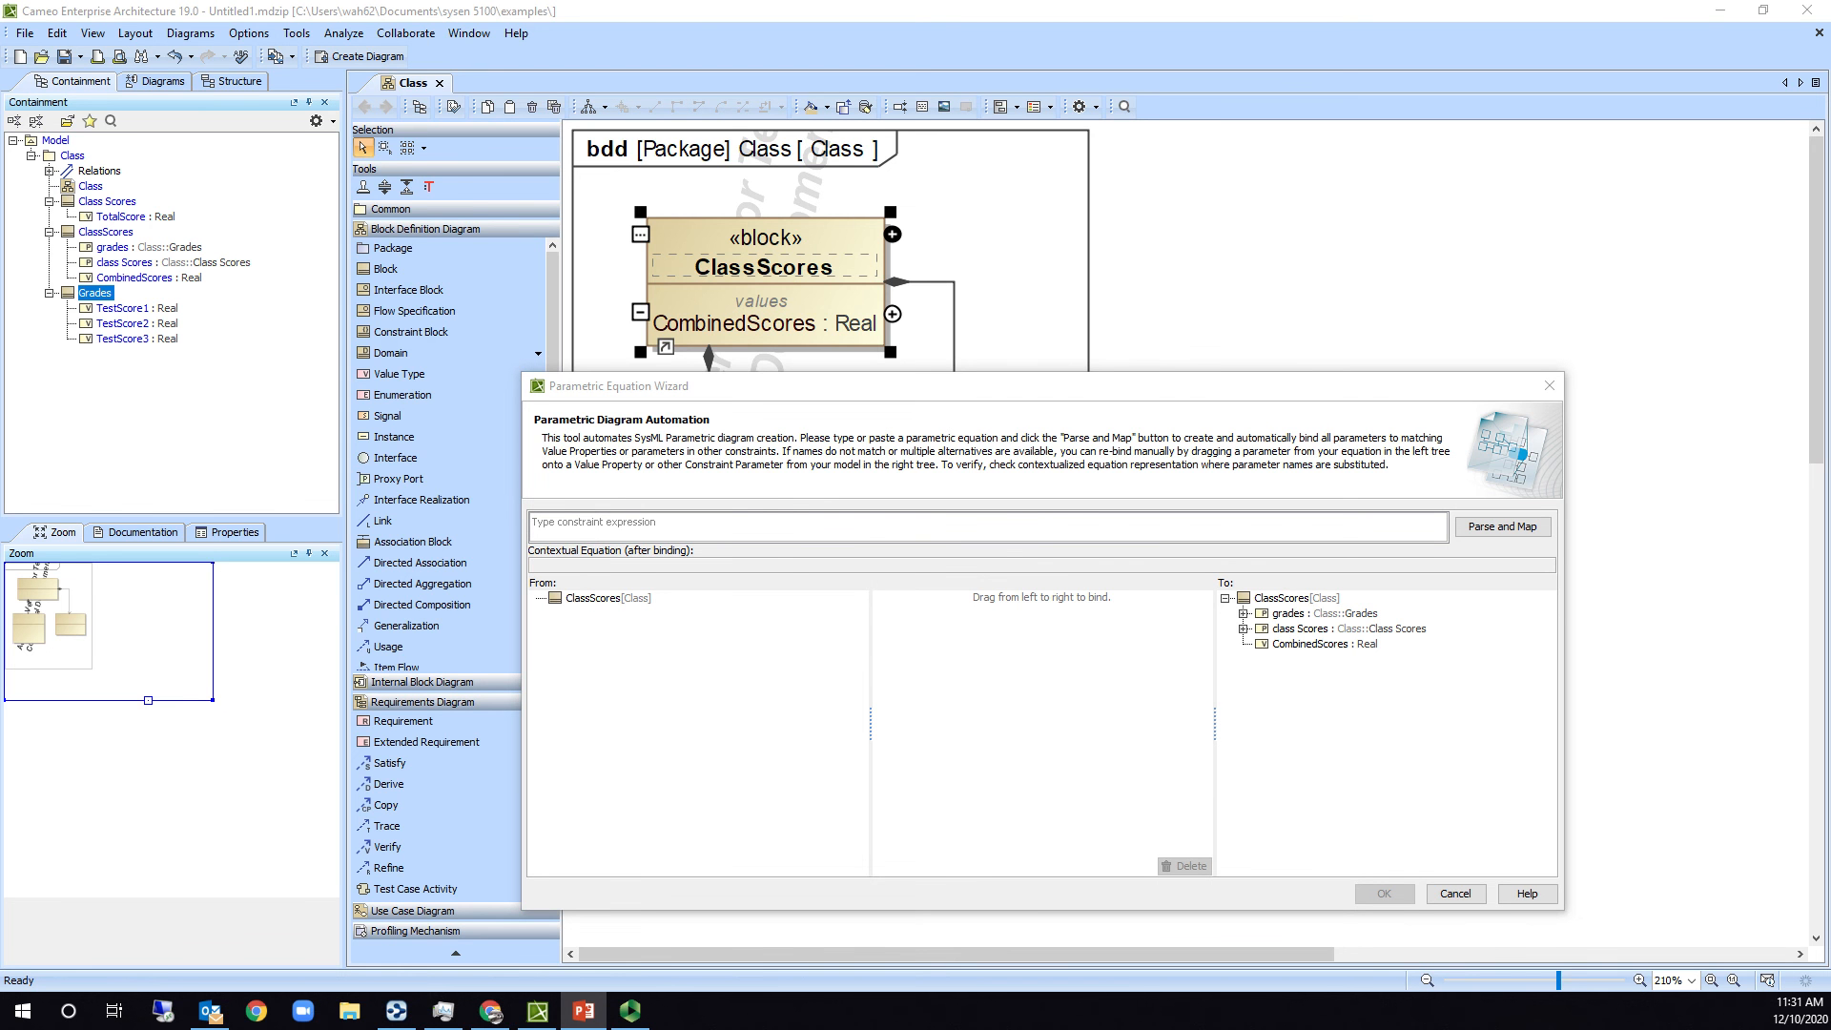
Enter the constraint expression CombineScores=TestScore1+TestScore2+TestScore3, expanding class Scores and grades among the binding targets, and parse and map it.
{"action": "left_click", "coordinate": [587, 525]}
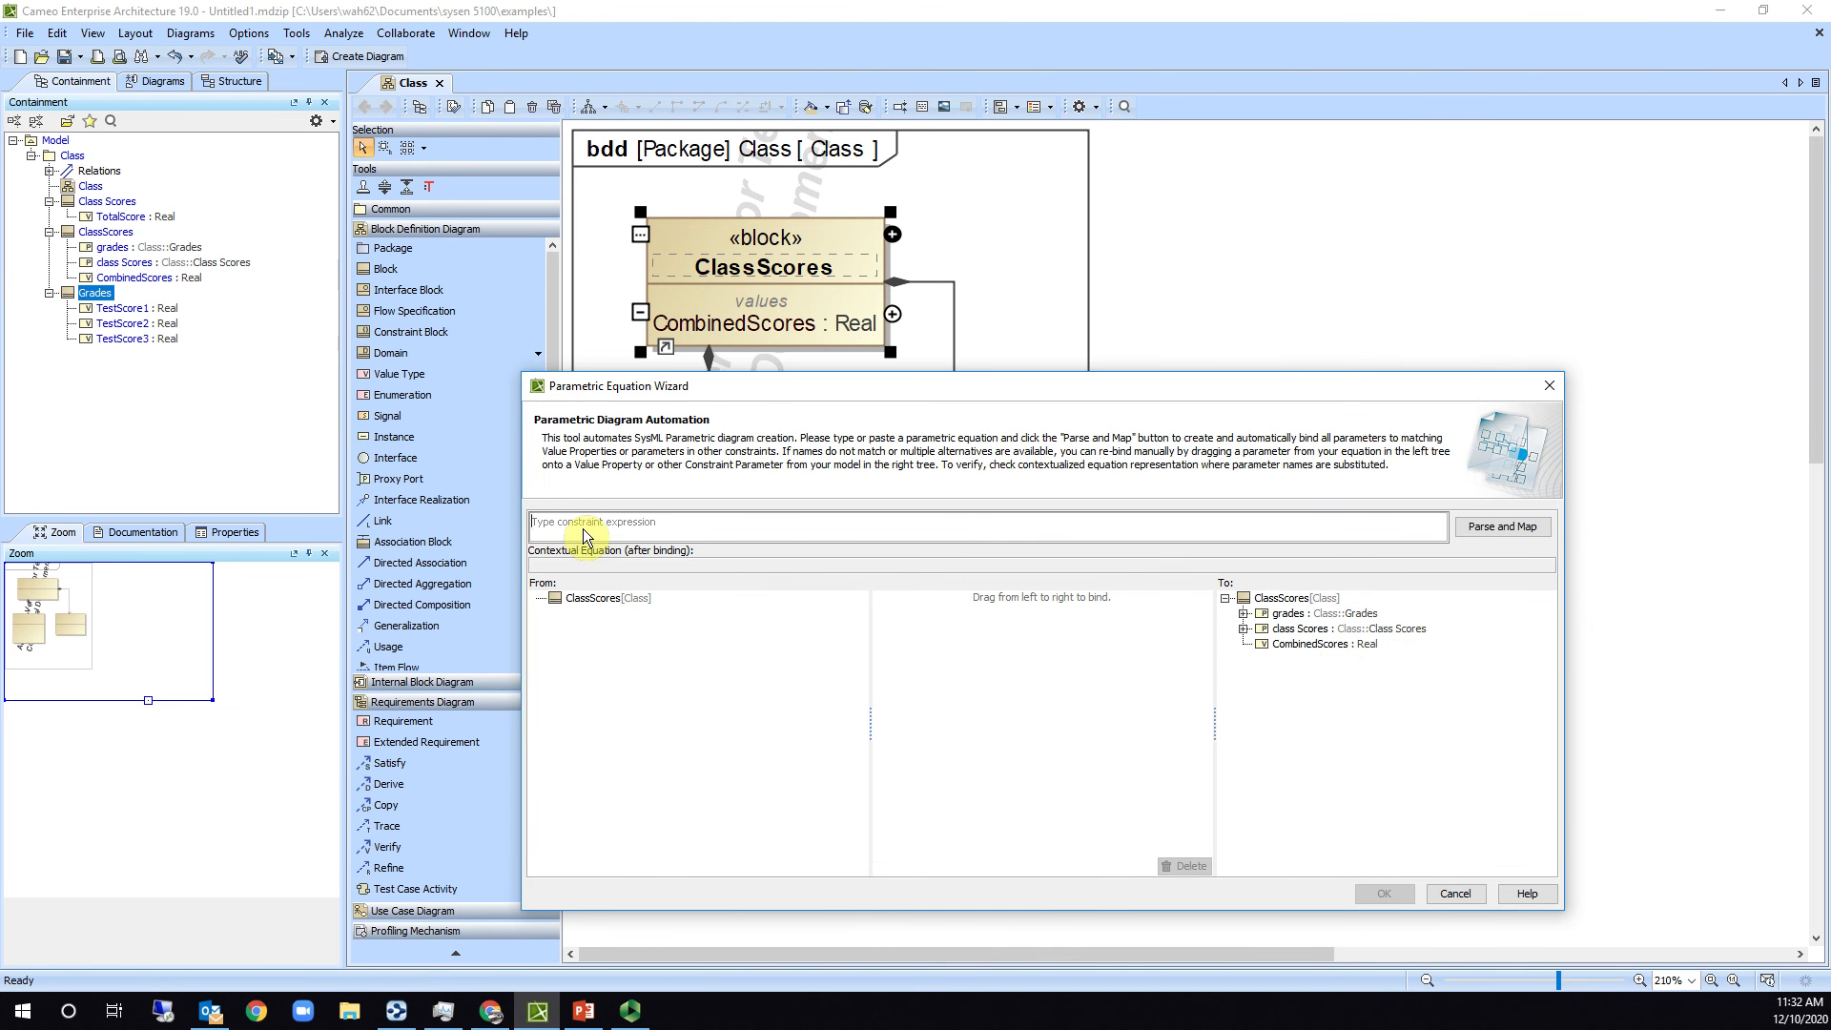
{"action": "type", "text": "CombineScores=Test"}
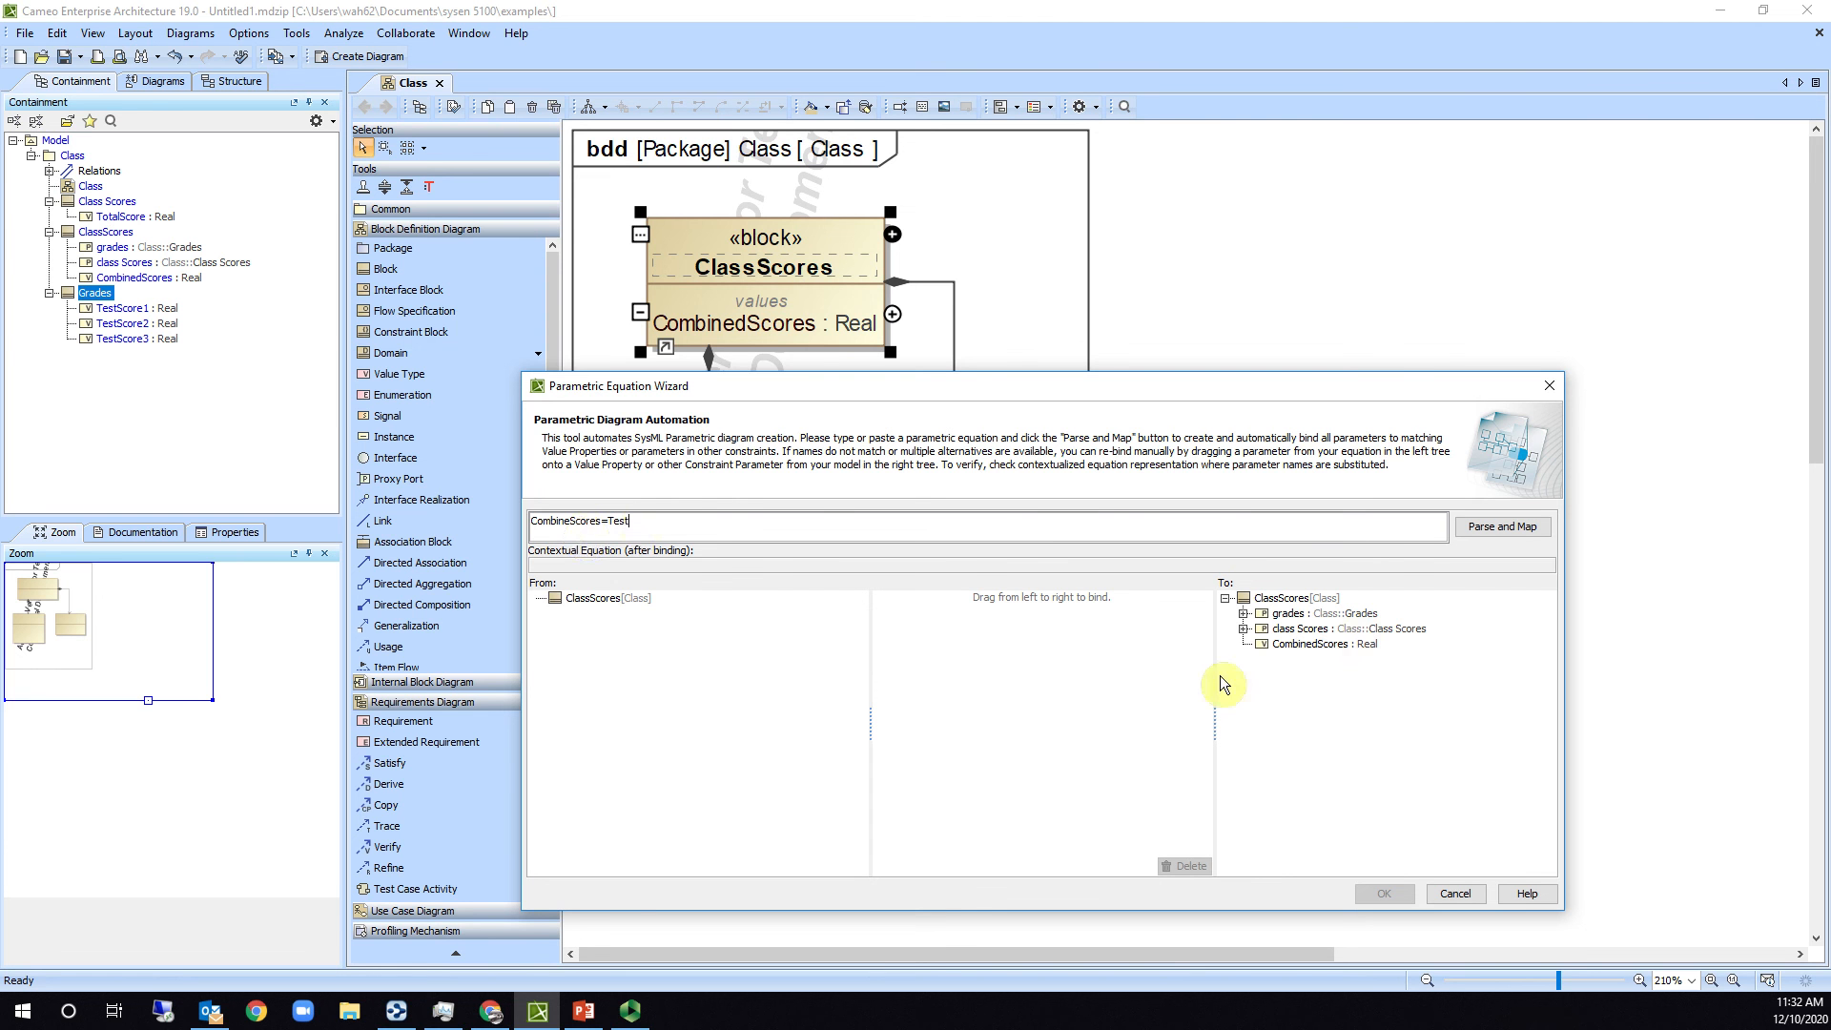
{"action": "left_click", "coordinate": [1243, 629]}
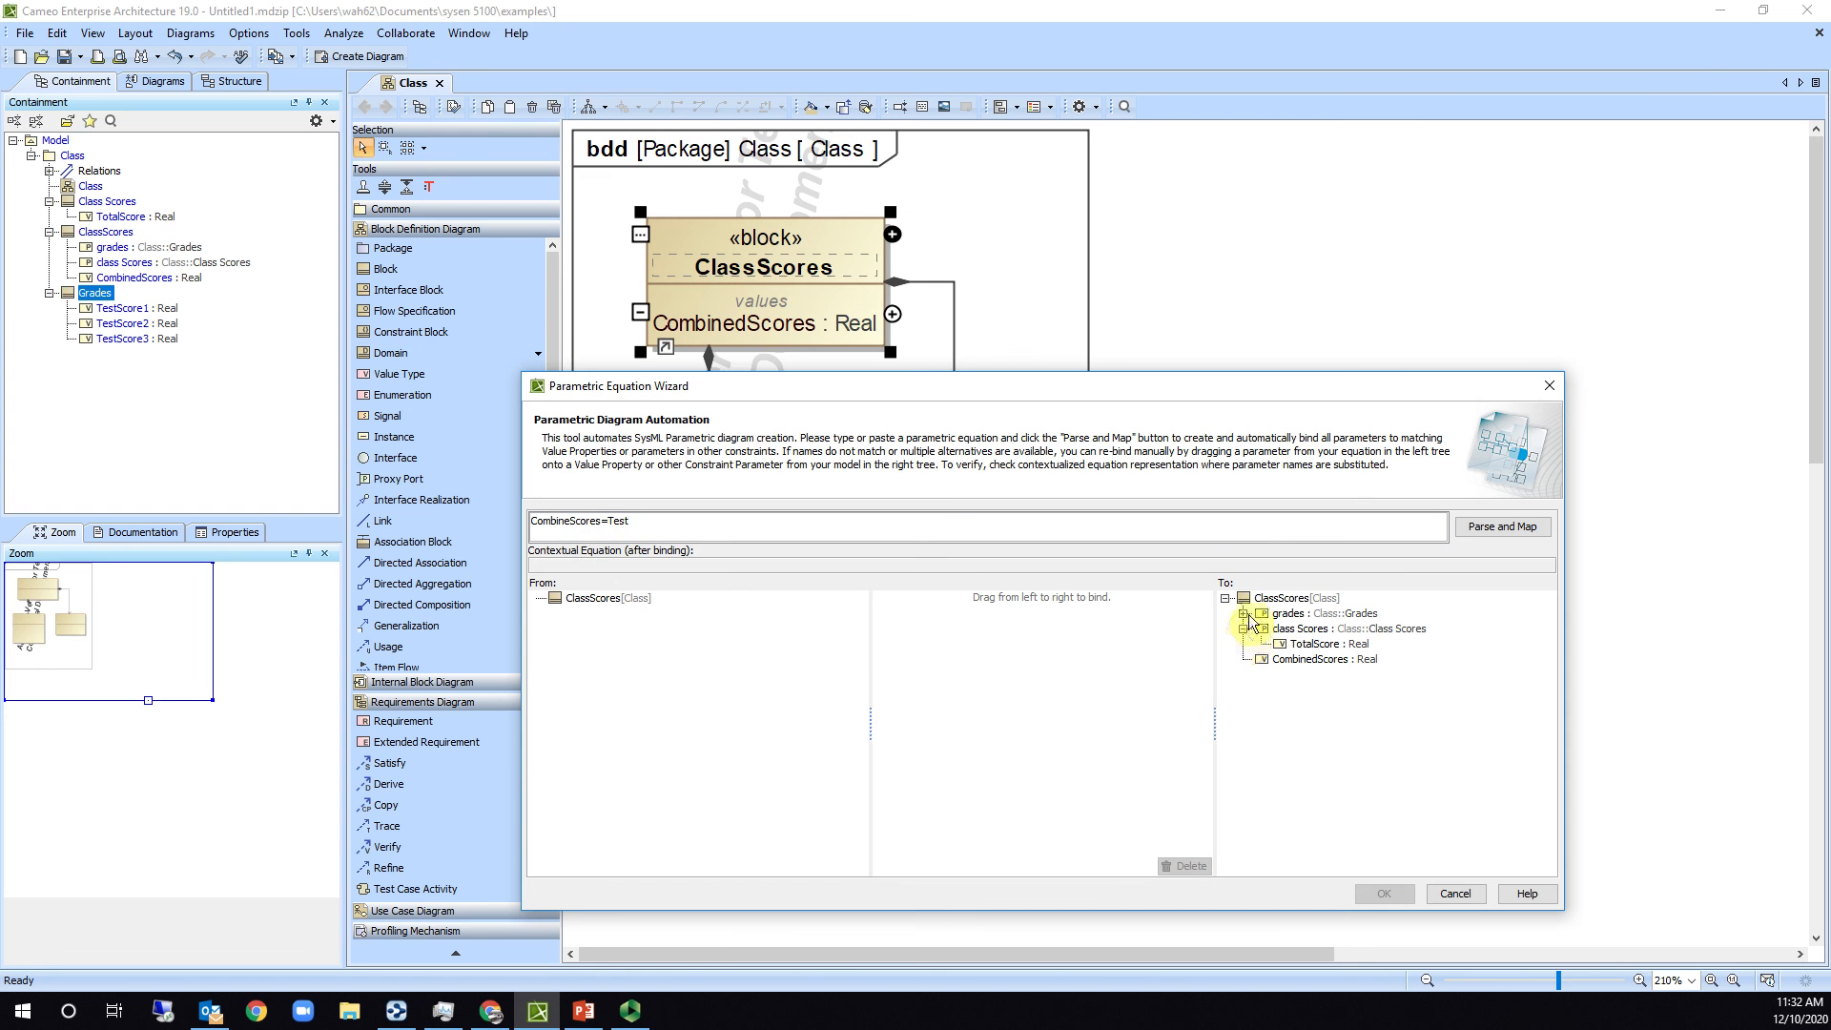
{"action": "left_click", "coordinate": [1244, 614]}
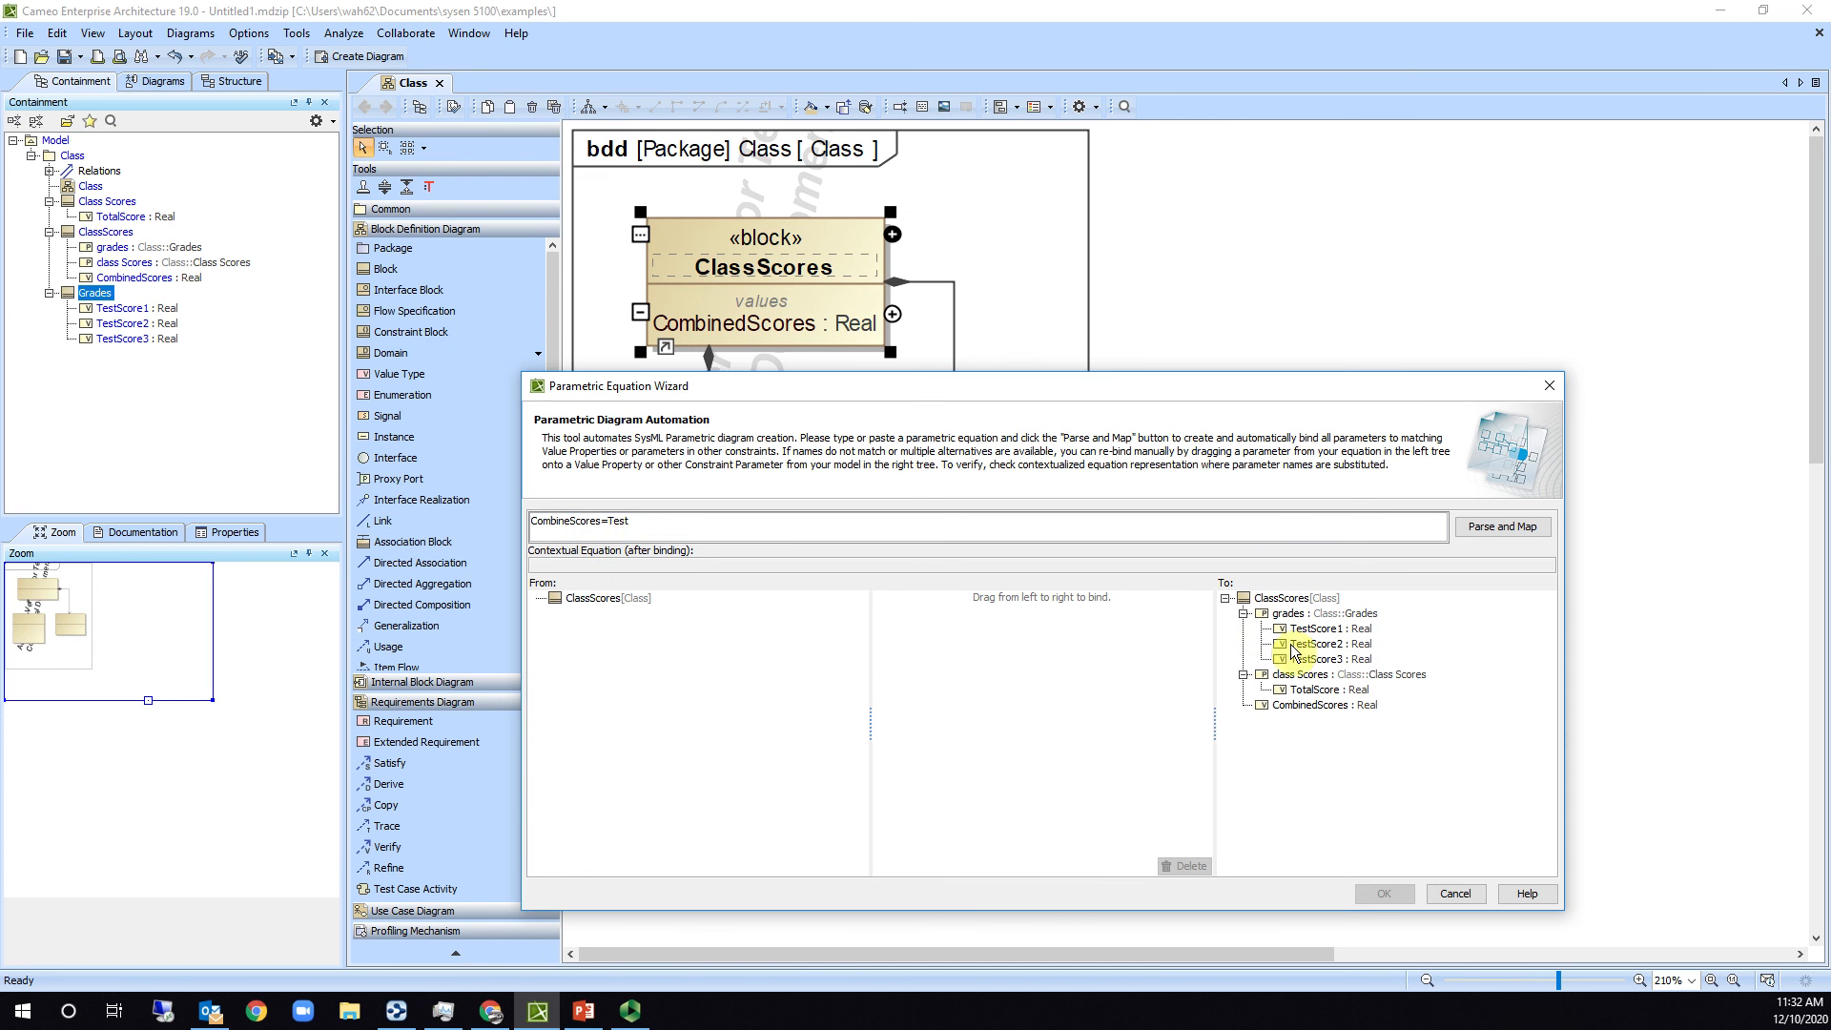
{"action": "left_click", "coordinate": [642, 530]}
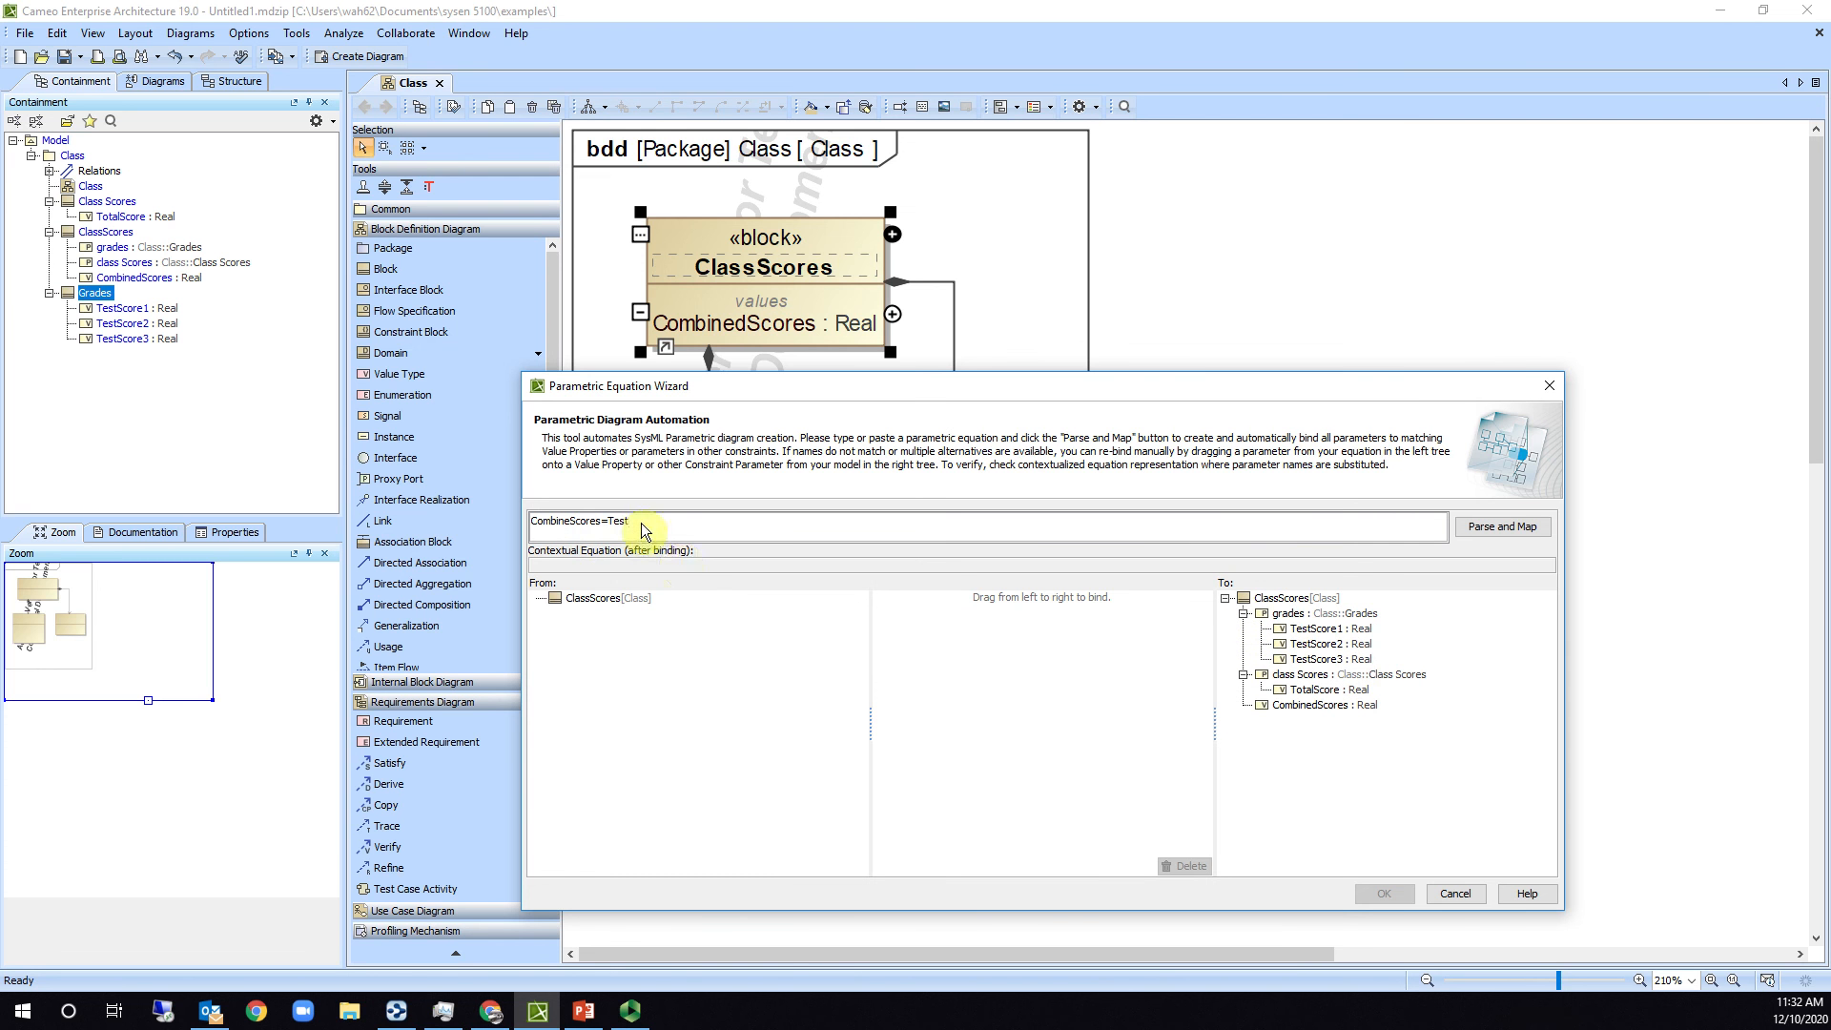
{"action": "type", "text": "Score1+"}
{"action": "type", "text": "TestScore2+TestScore3"}
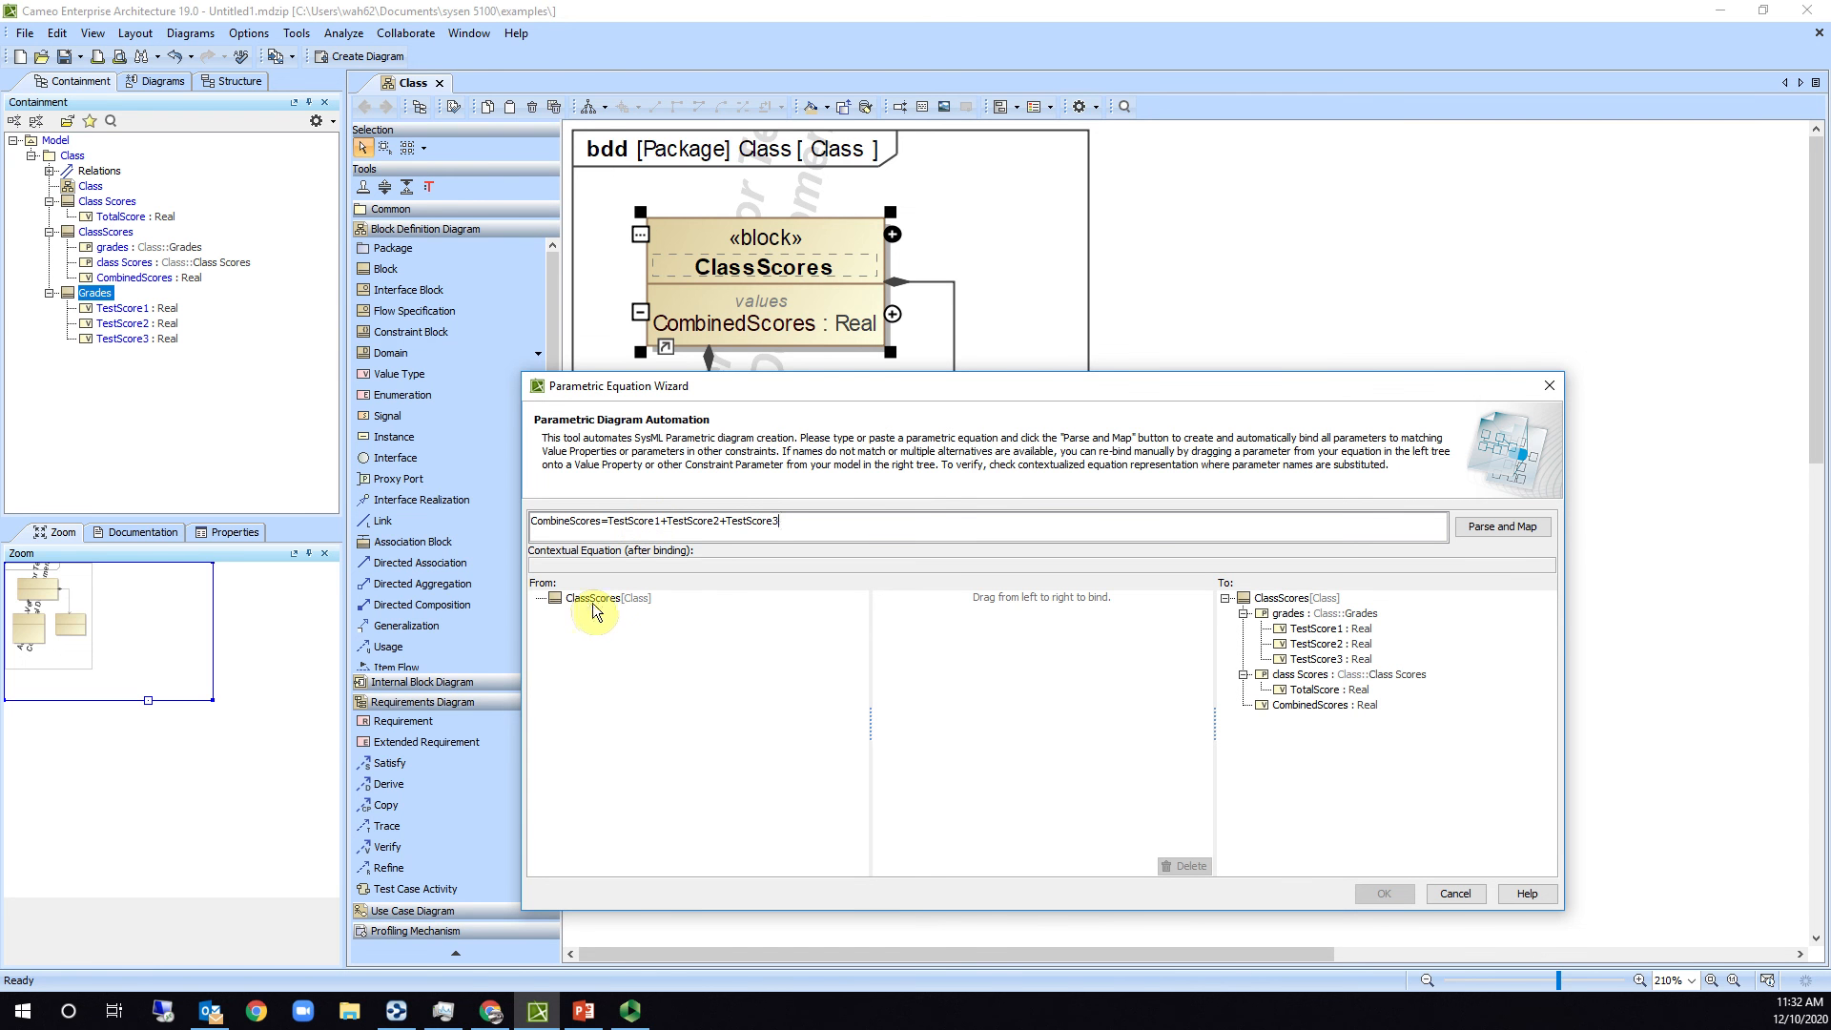
{"action": "left_click", "coordinate": [1512, 530]}
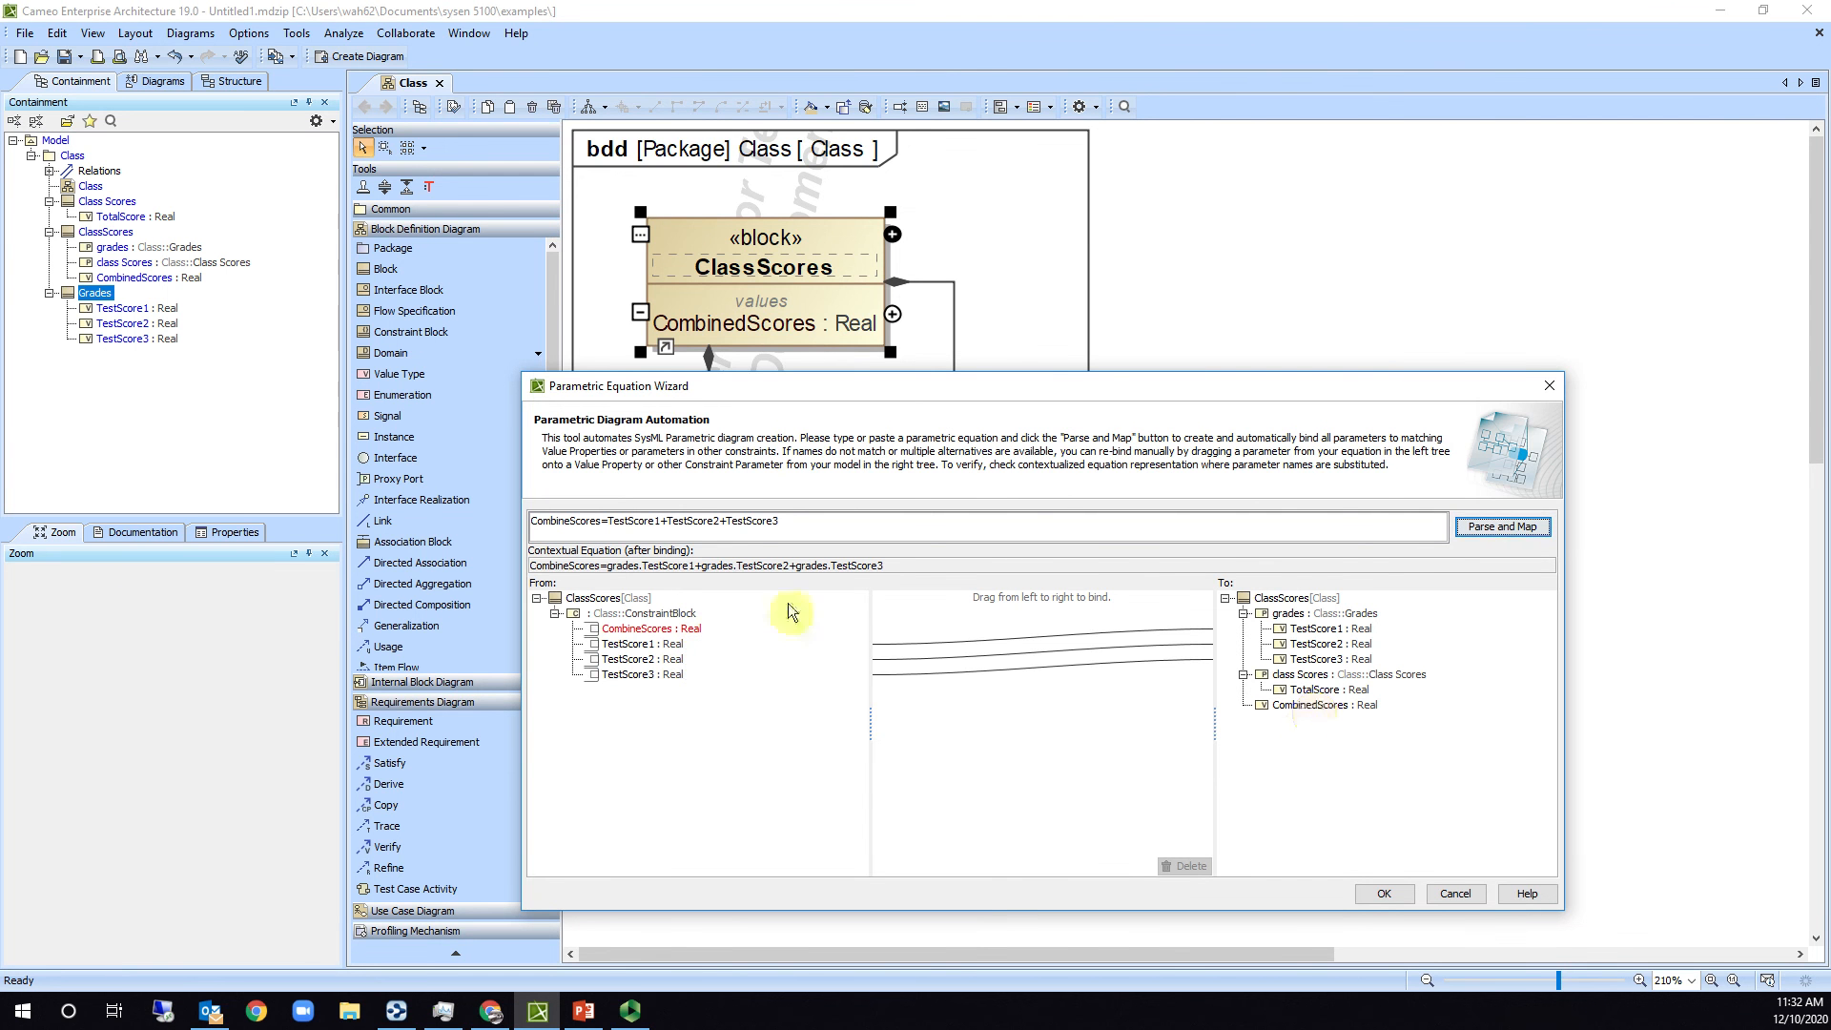
Correct CombineScores to CombinedScores in the constraint expression, and parse and map the equation again.
{"action": "left_click", "coordinate": [572, 524]}
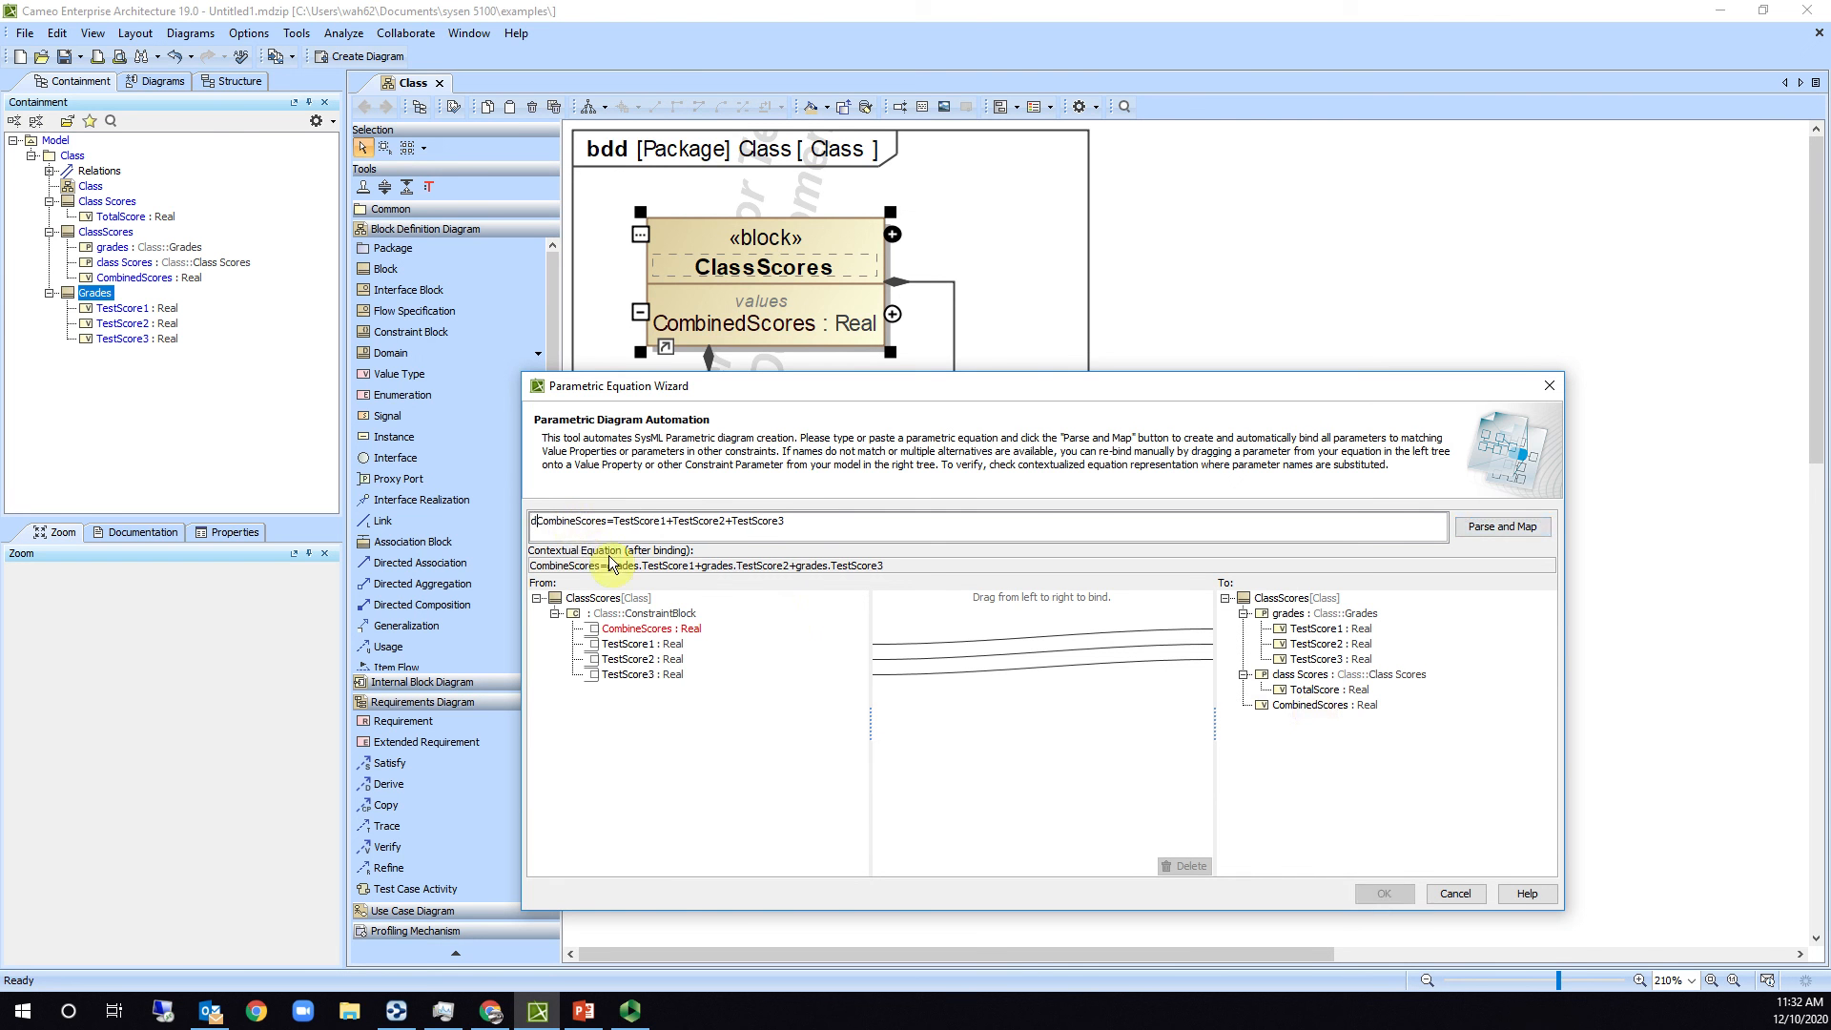
{"action": "key", "text": "BackSpace"}
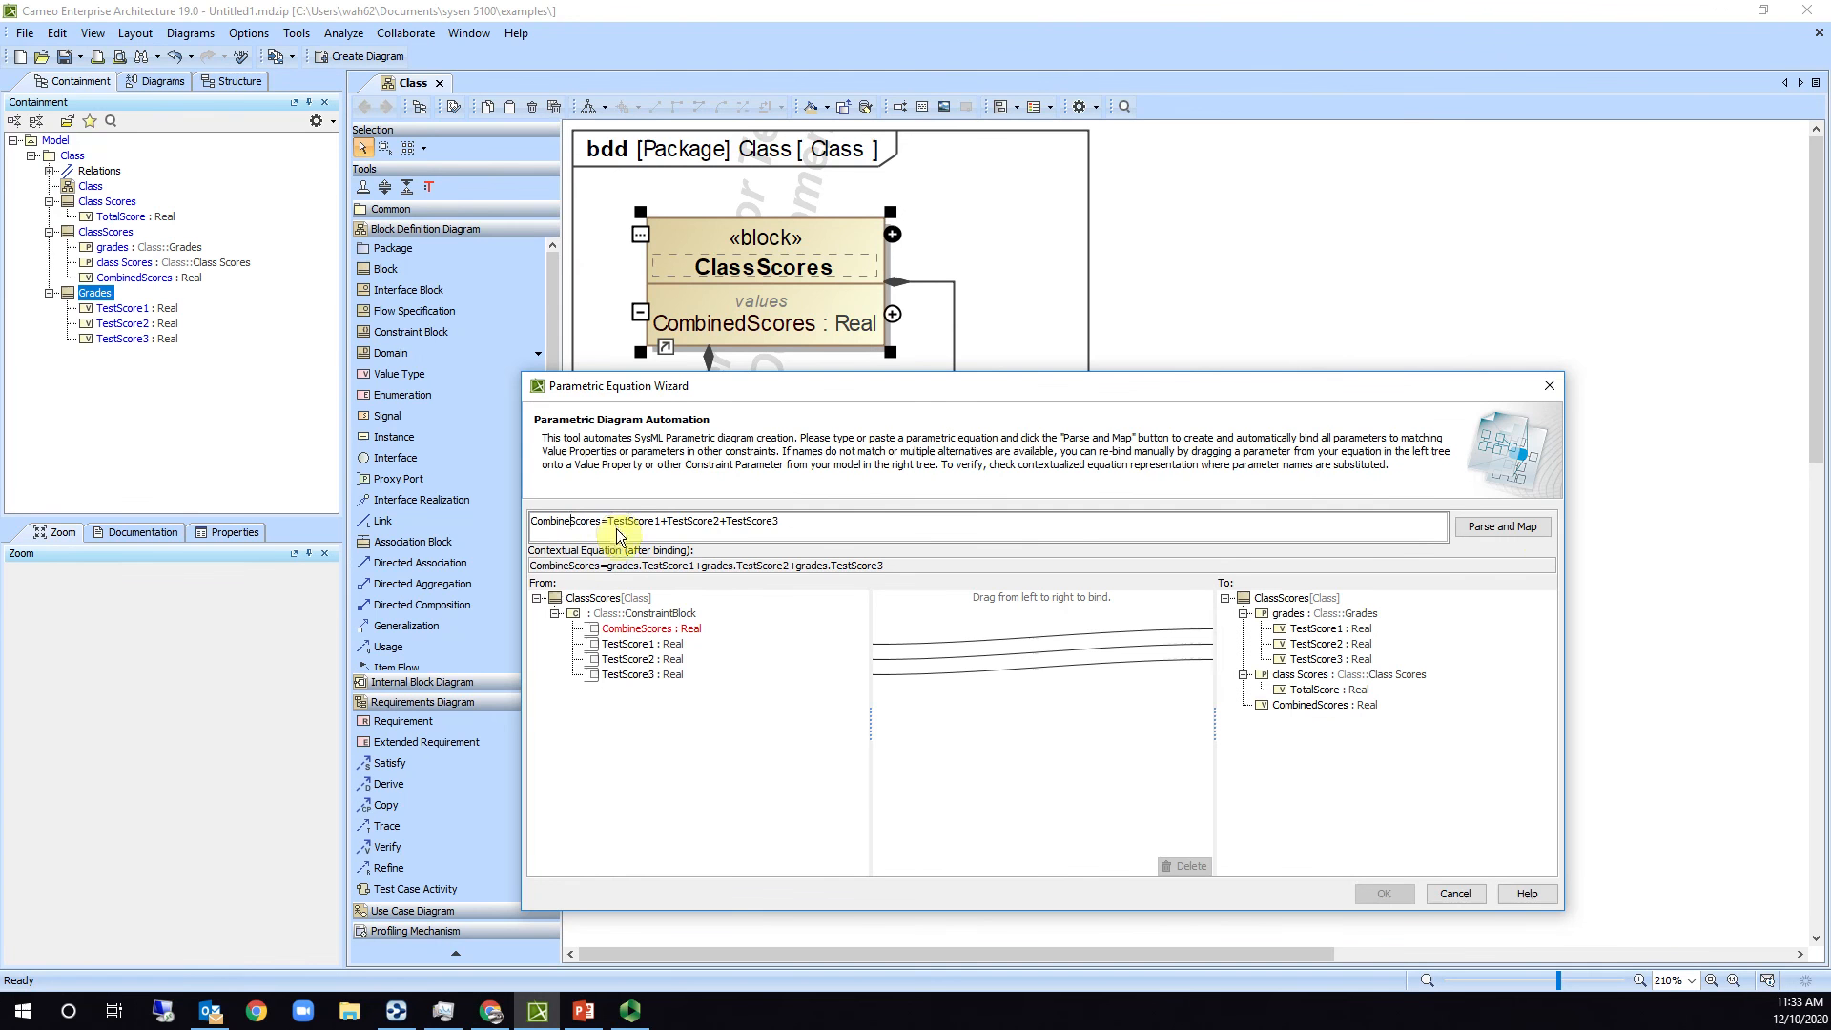
{"action": "type", "text": "d"}
{"action": "left_click", "coordinate": [1494, 530]}
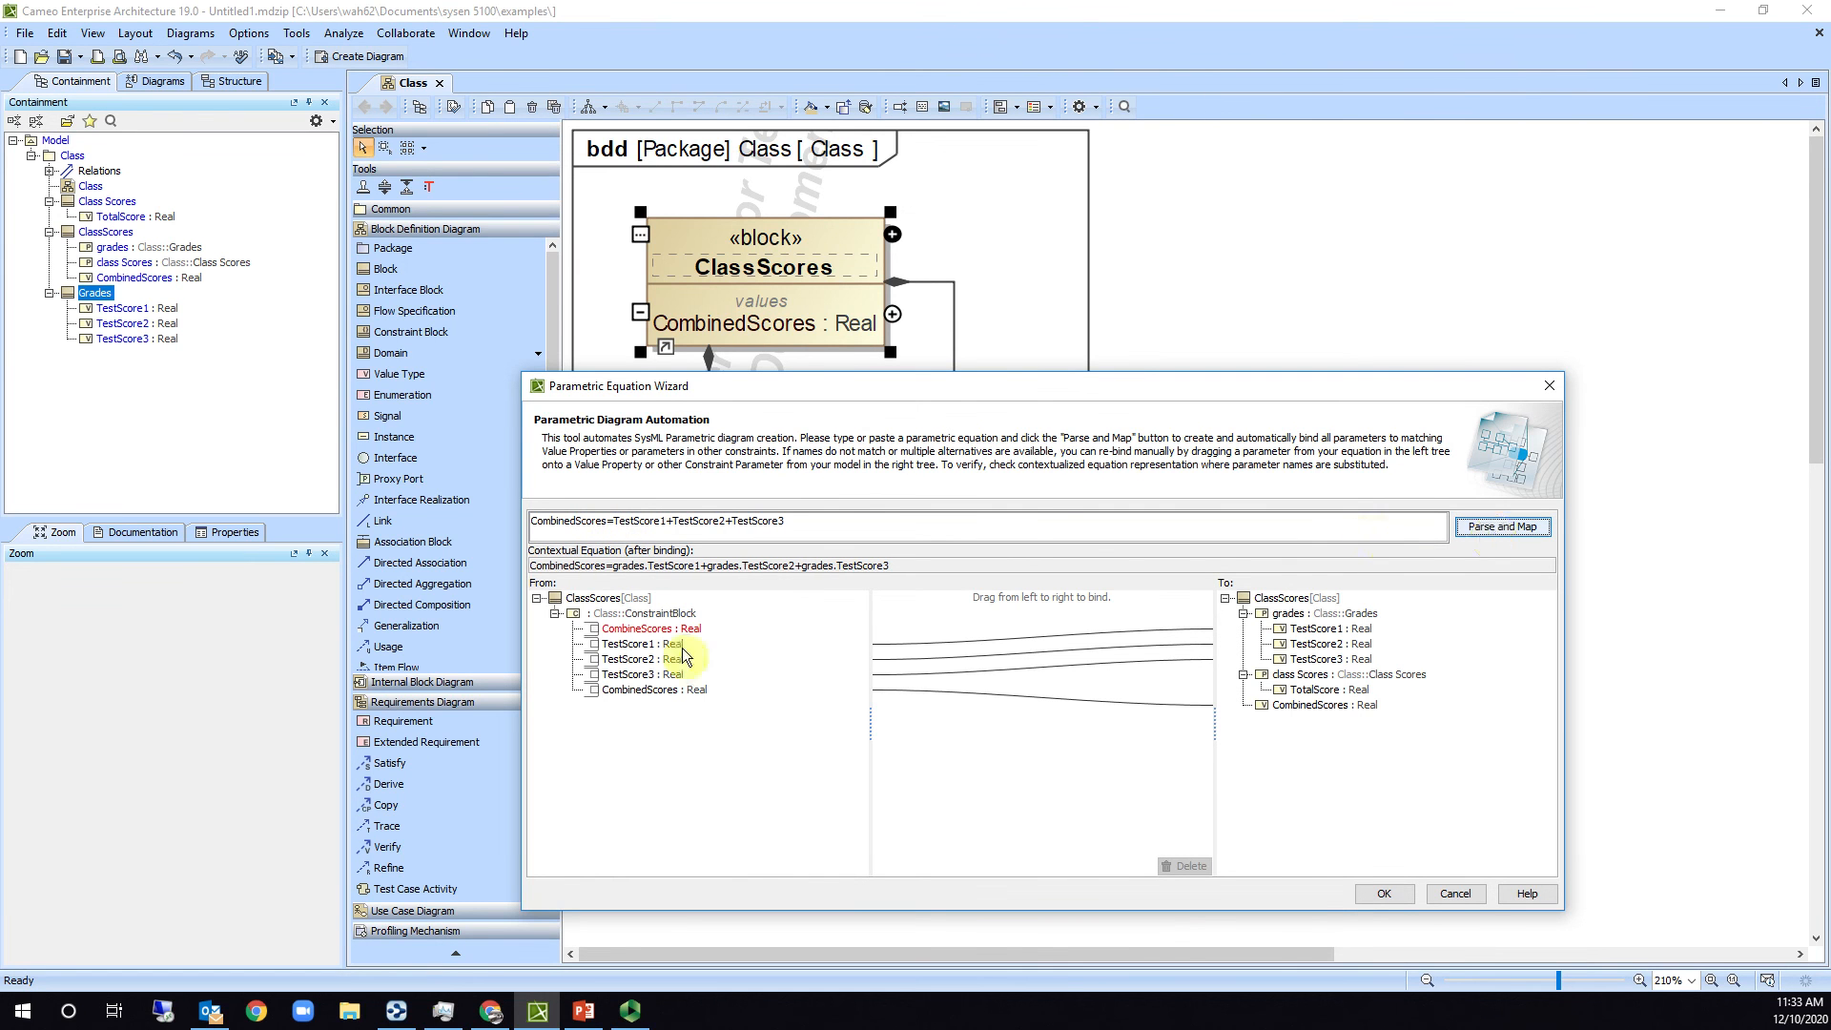
Generate the parametric diagram from the mapped equation and delete the unbound CombineScores parameter from the constraint block.
{"action": "left_click", "coordinate": [1384, 894]}
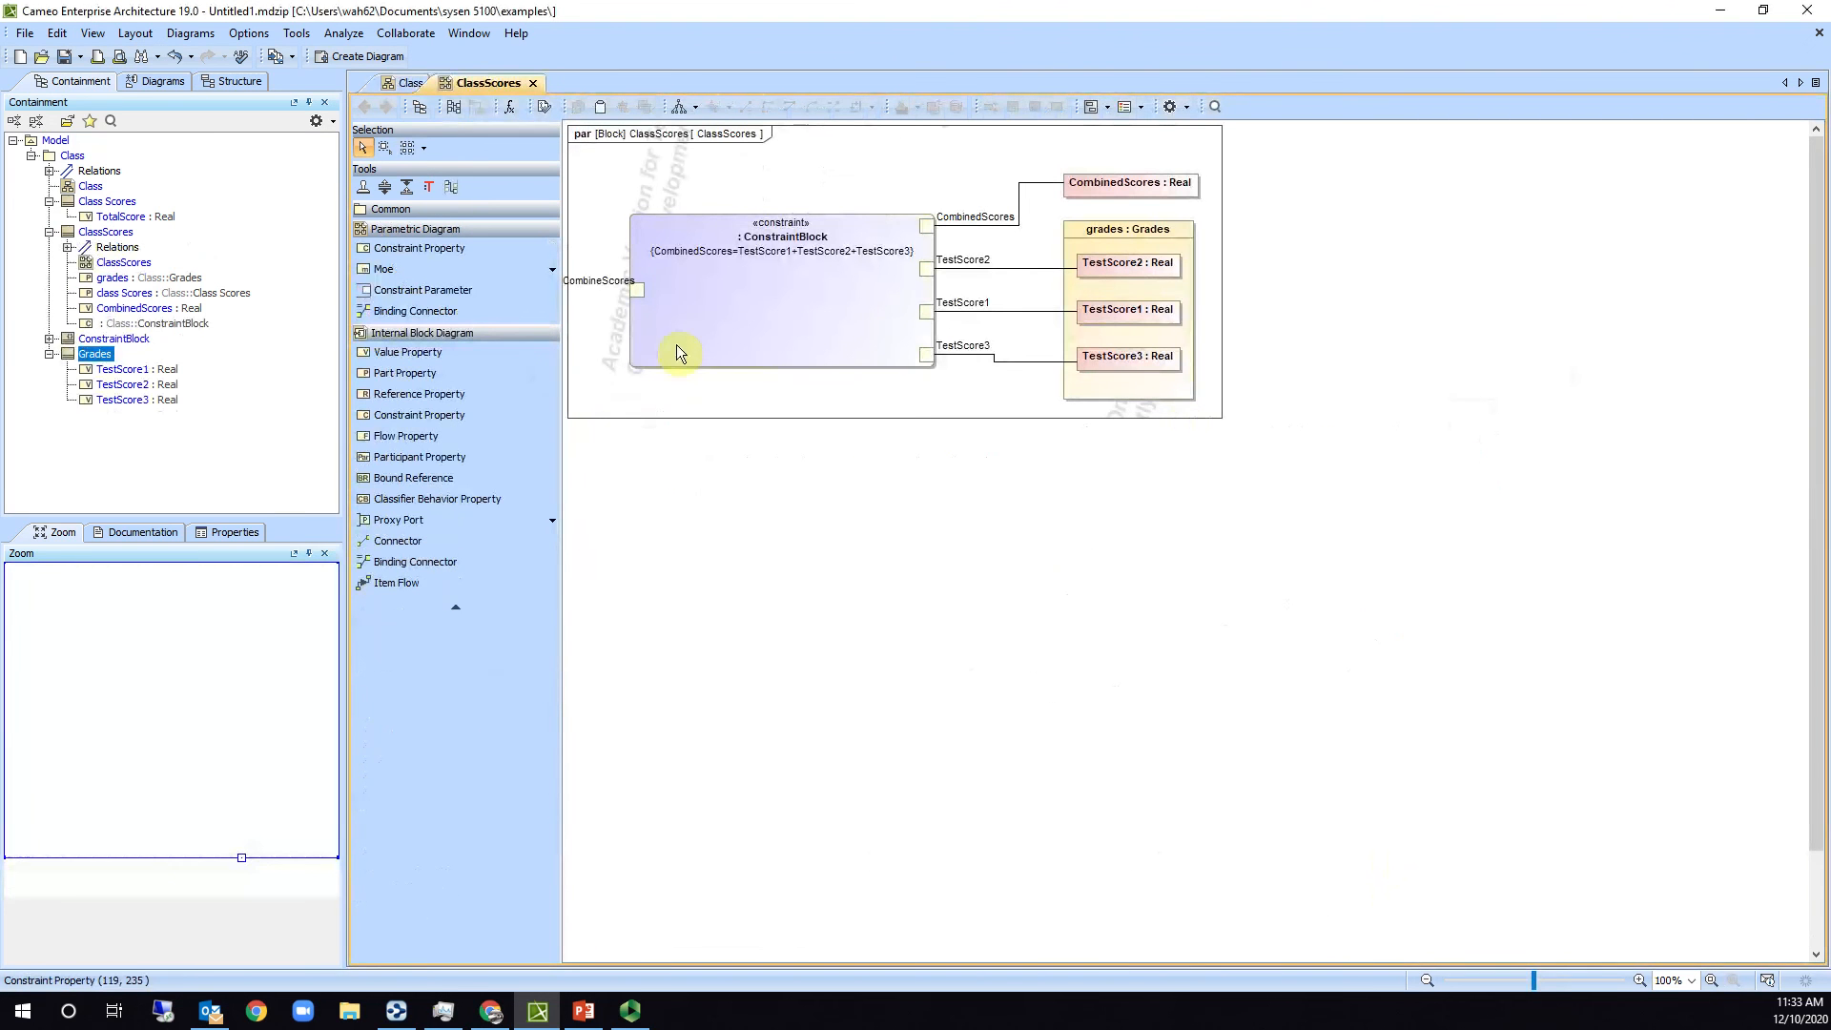
{"action": "left_click", "coordinate": [637, 290]}
{"action": "key", "text": "Delete"}
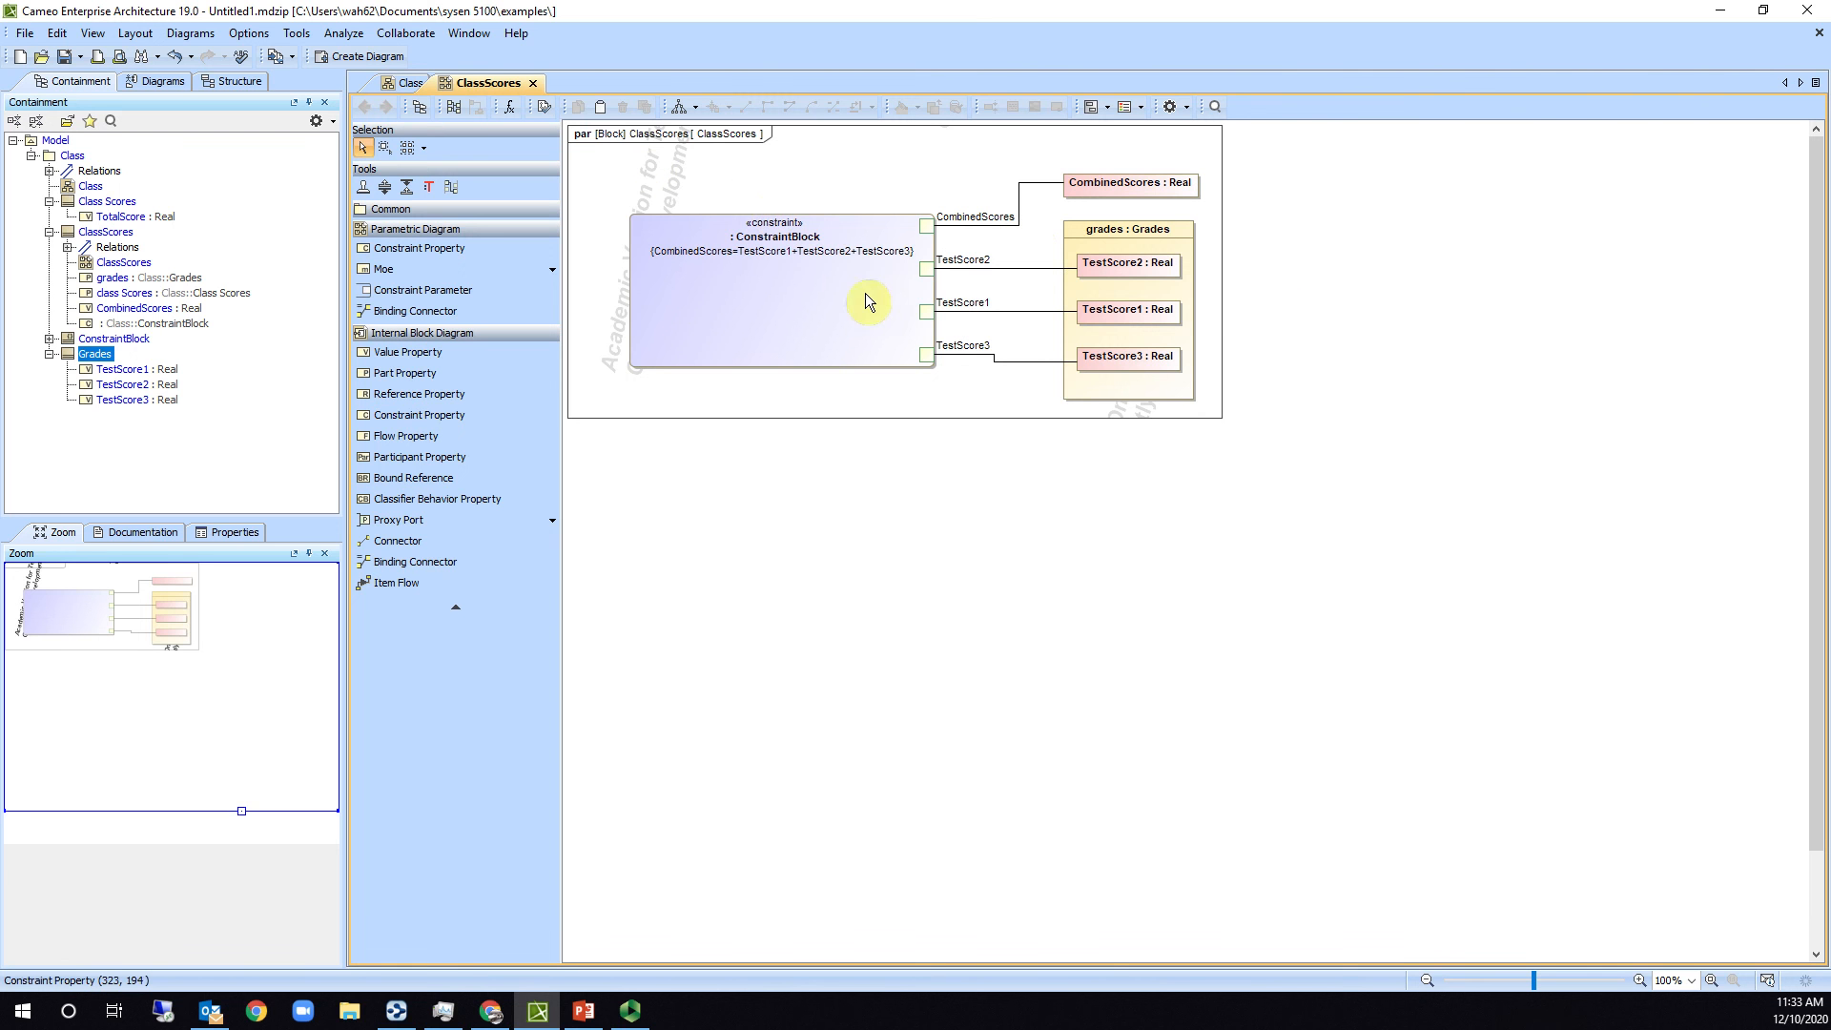
Name the unnamed constraint property in the ClassScores parametric diagram Combo.
{"action": "left_click", "coordinate": [775, 238]}
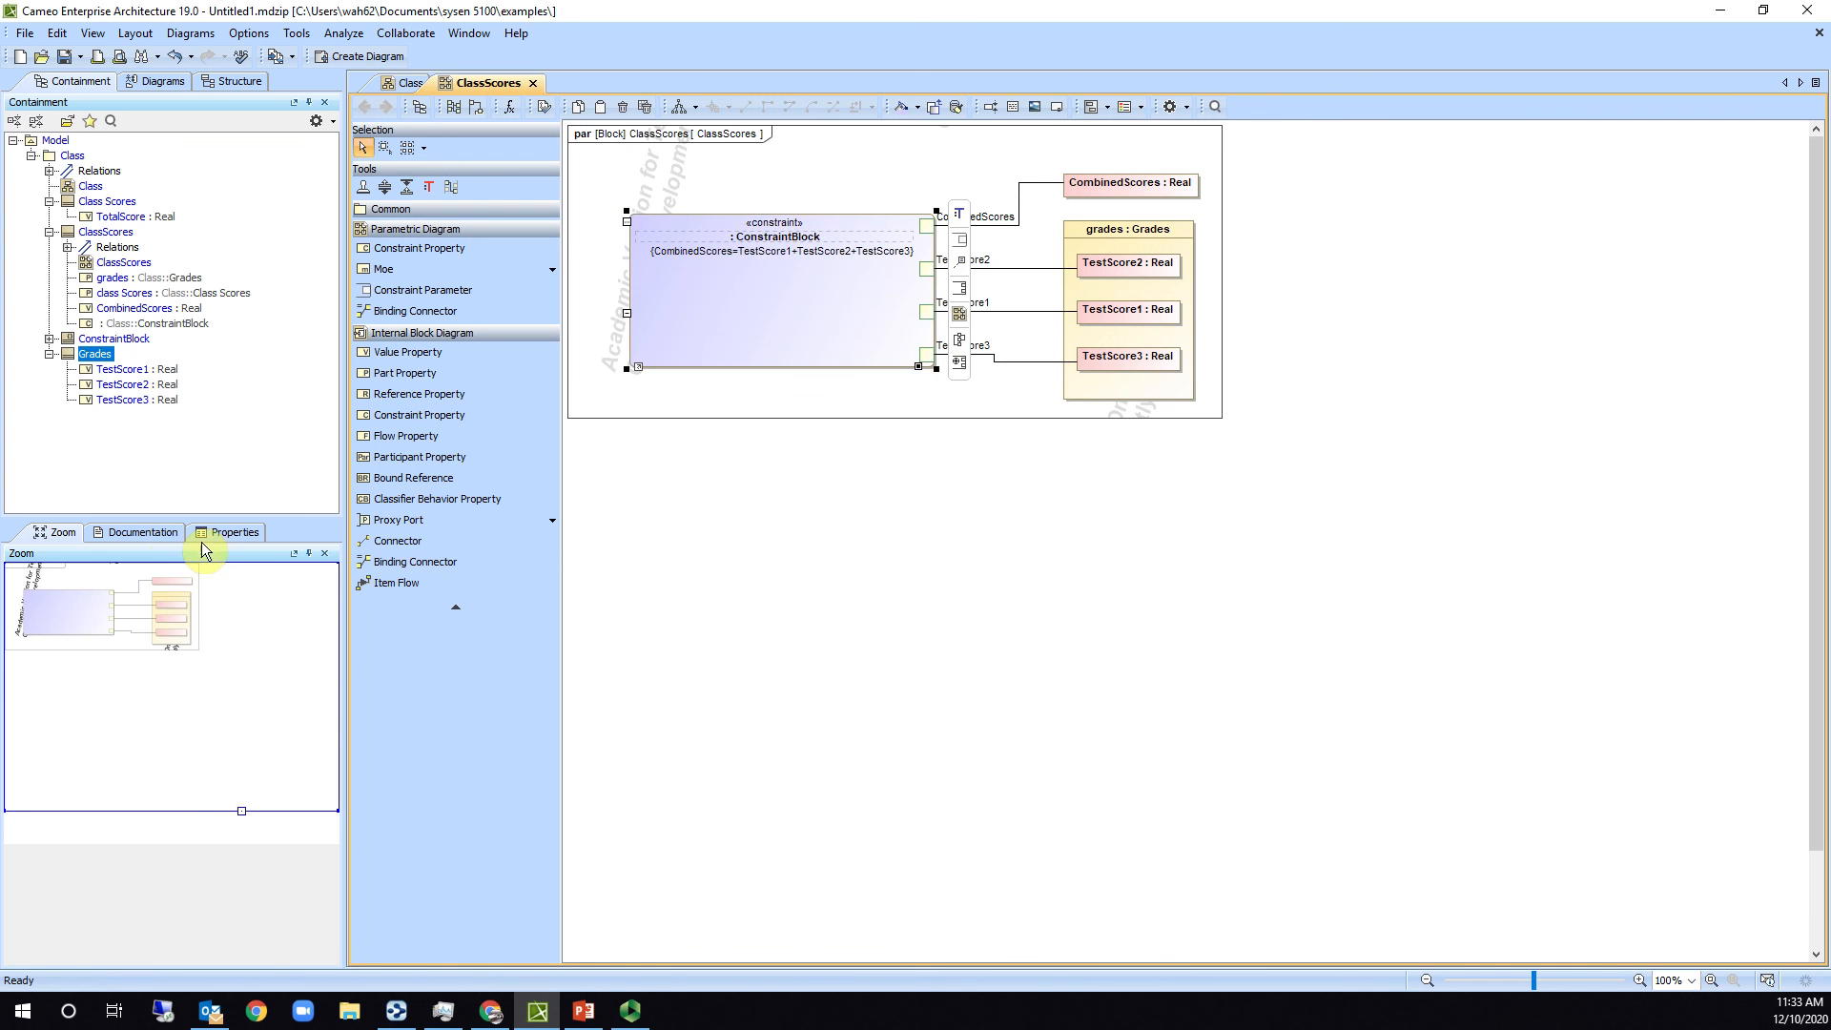
{"action": "left_click", "coordinate": [229, 533]}
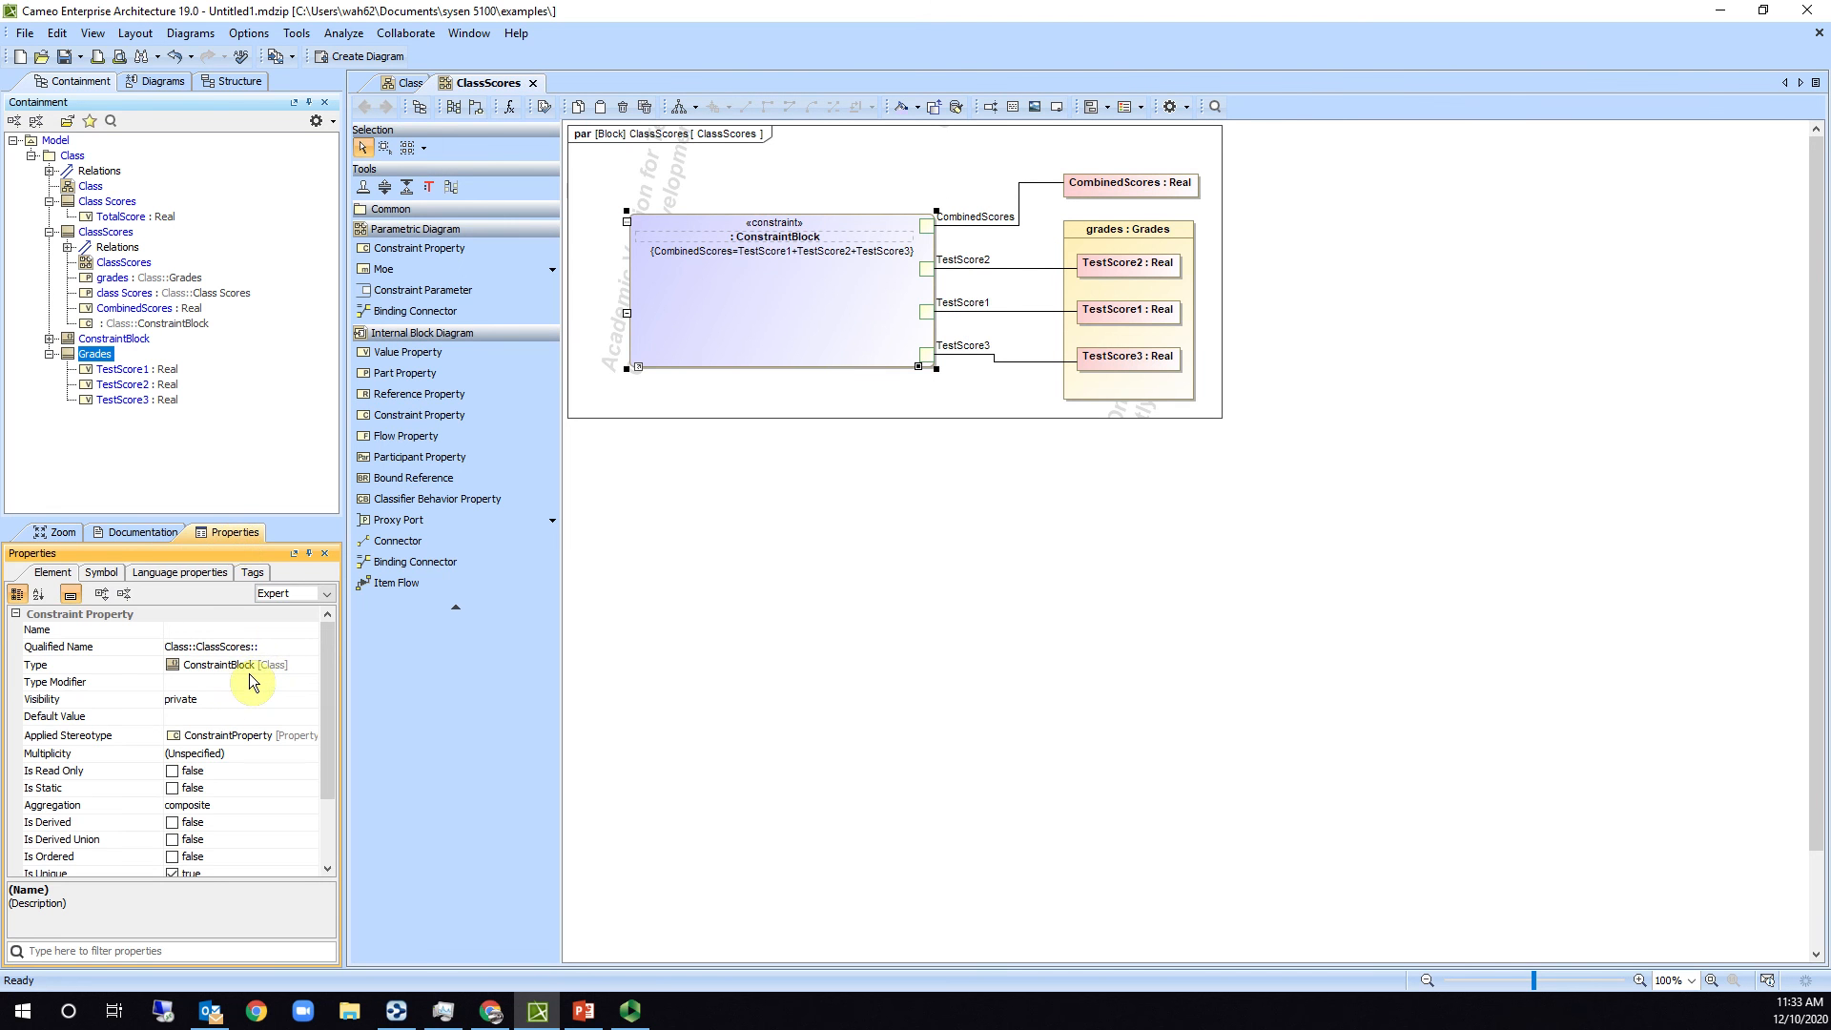
{"action": "left_click", "coordinate": [216, 631]}
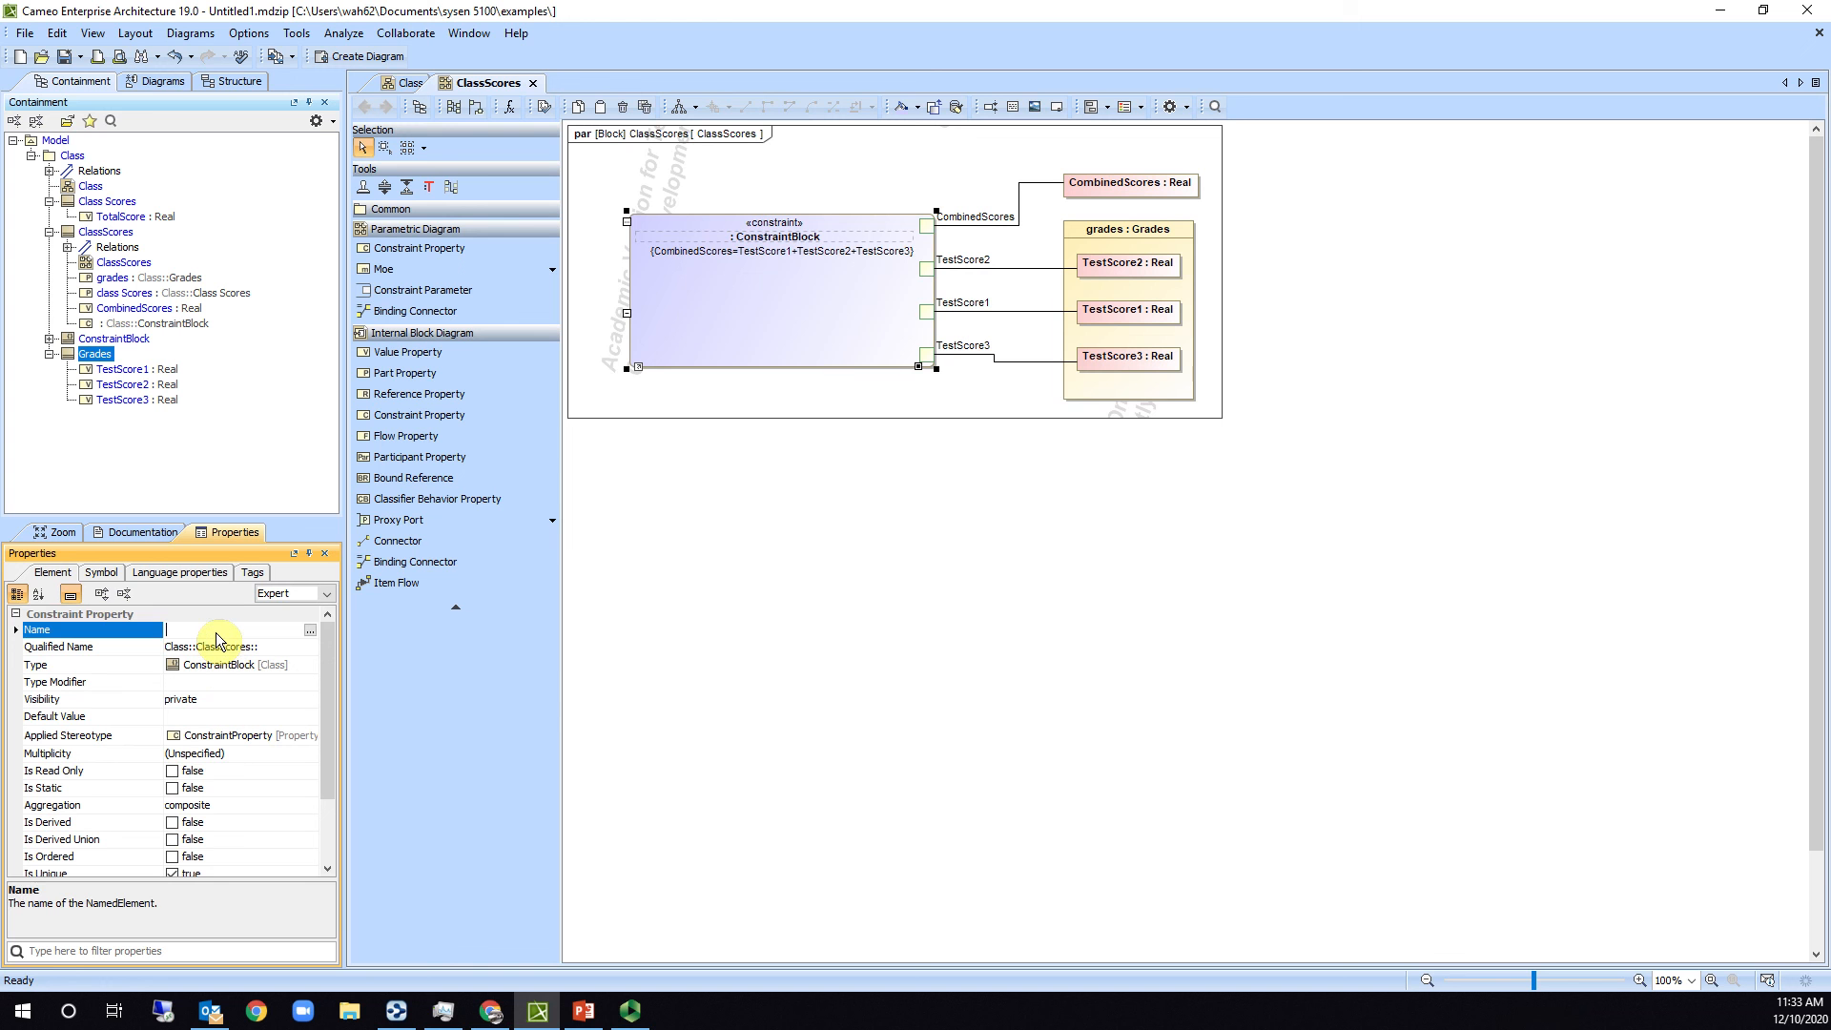
{"action": "type", "text": "Combo"}
{"action": "key", "text": "Return"}
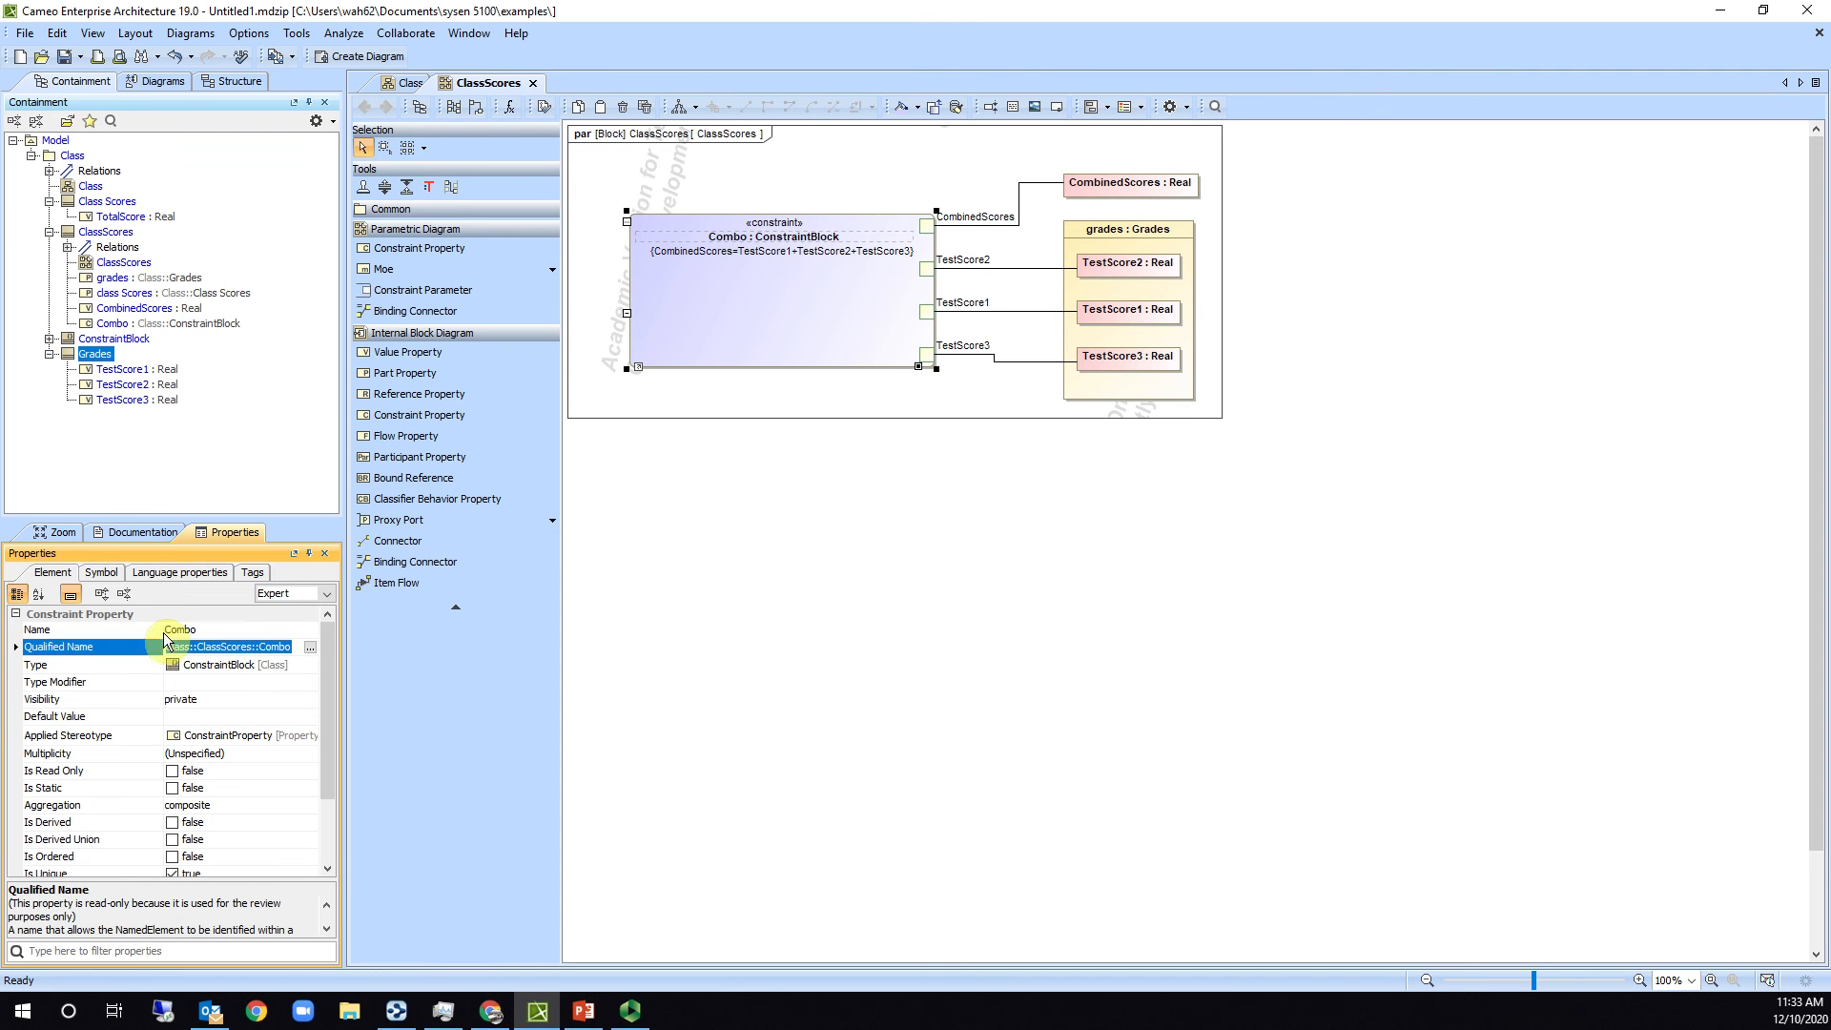
Start another parametric equation for the ClassScores diagram, enter AvgScores=CombinedScores/3, and parse and map it.
{"action": "mouse_move", "coordinate": [696, 305]}
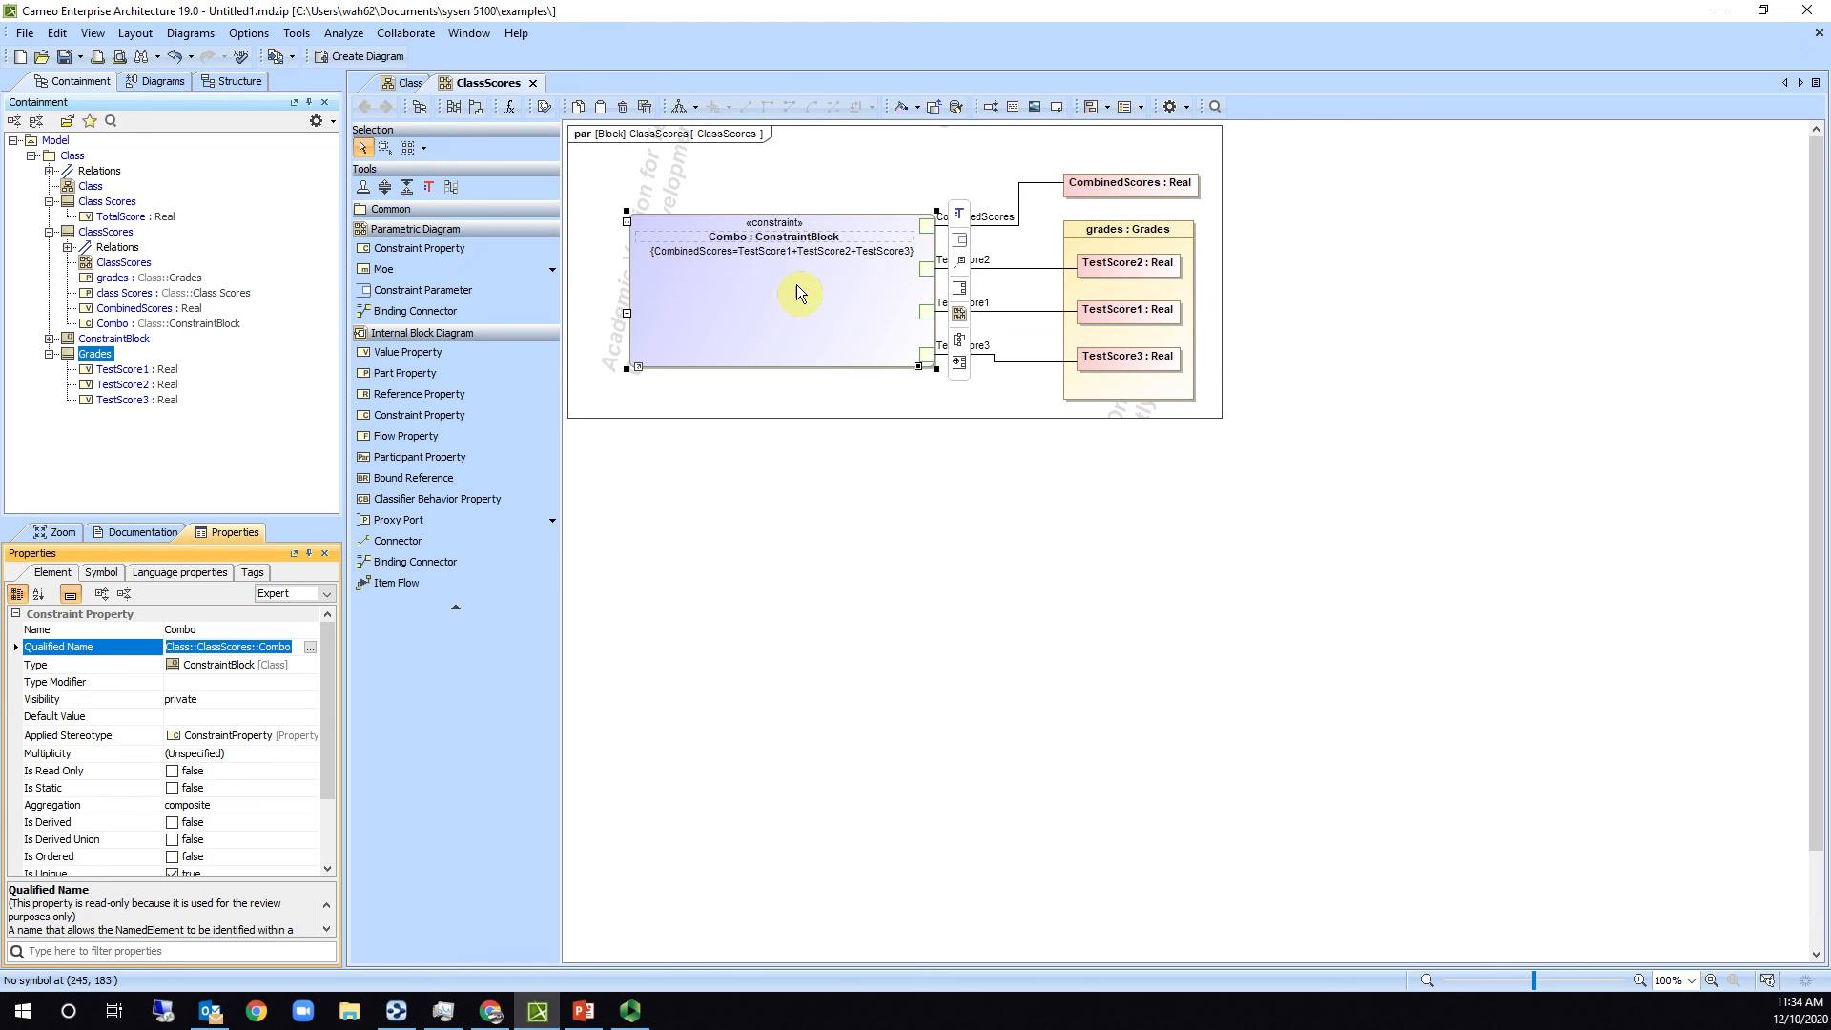
{"action": "left_click", "coordinate": [1373, 373]}
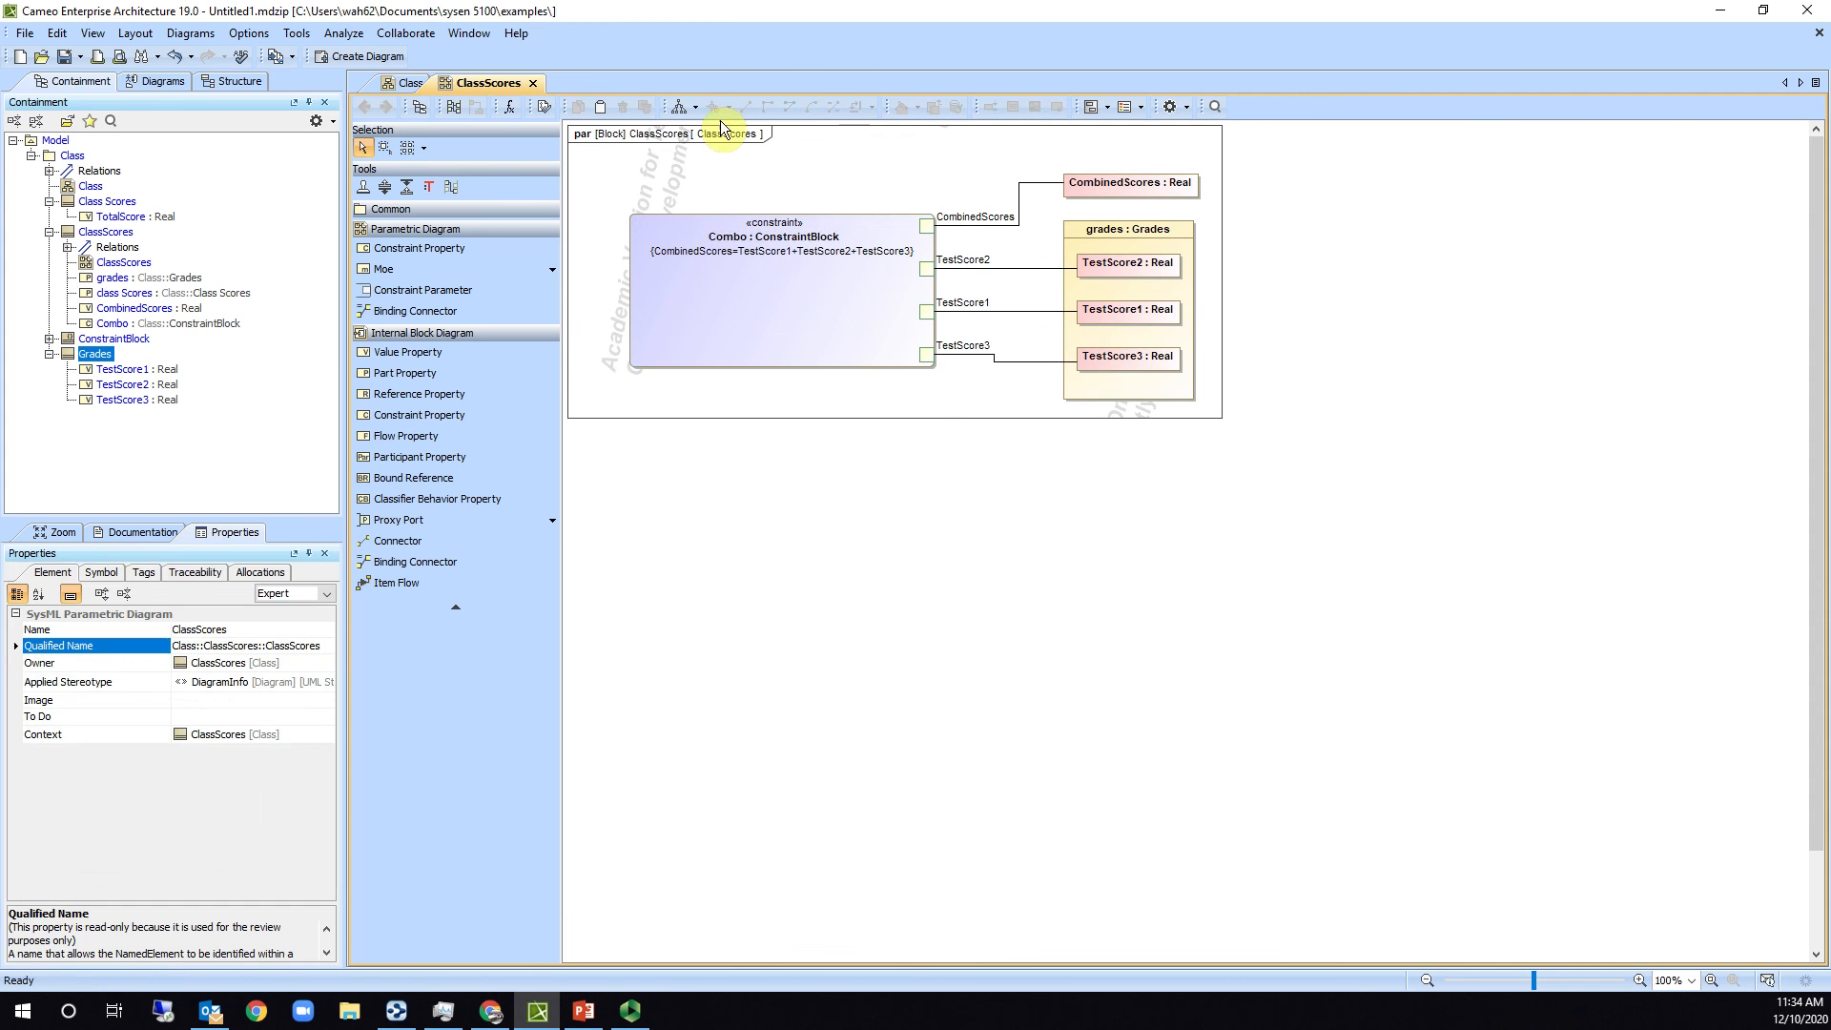
{"action": "left_click", "coordinate": [509, 107]}
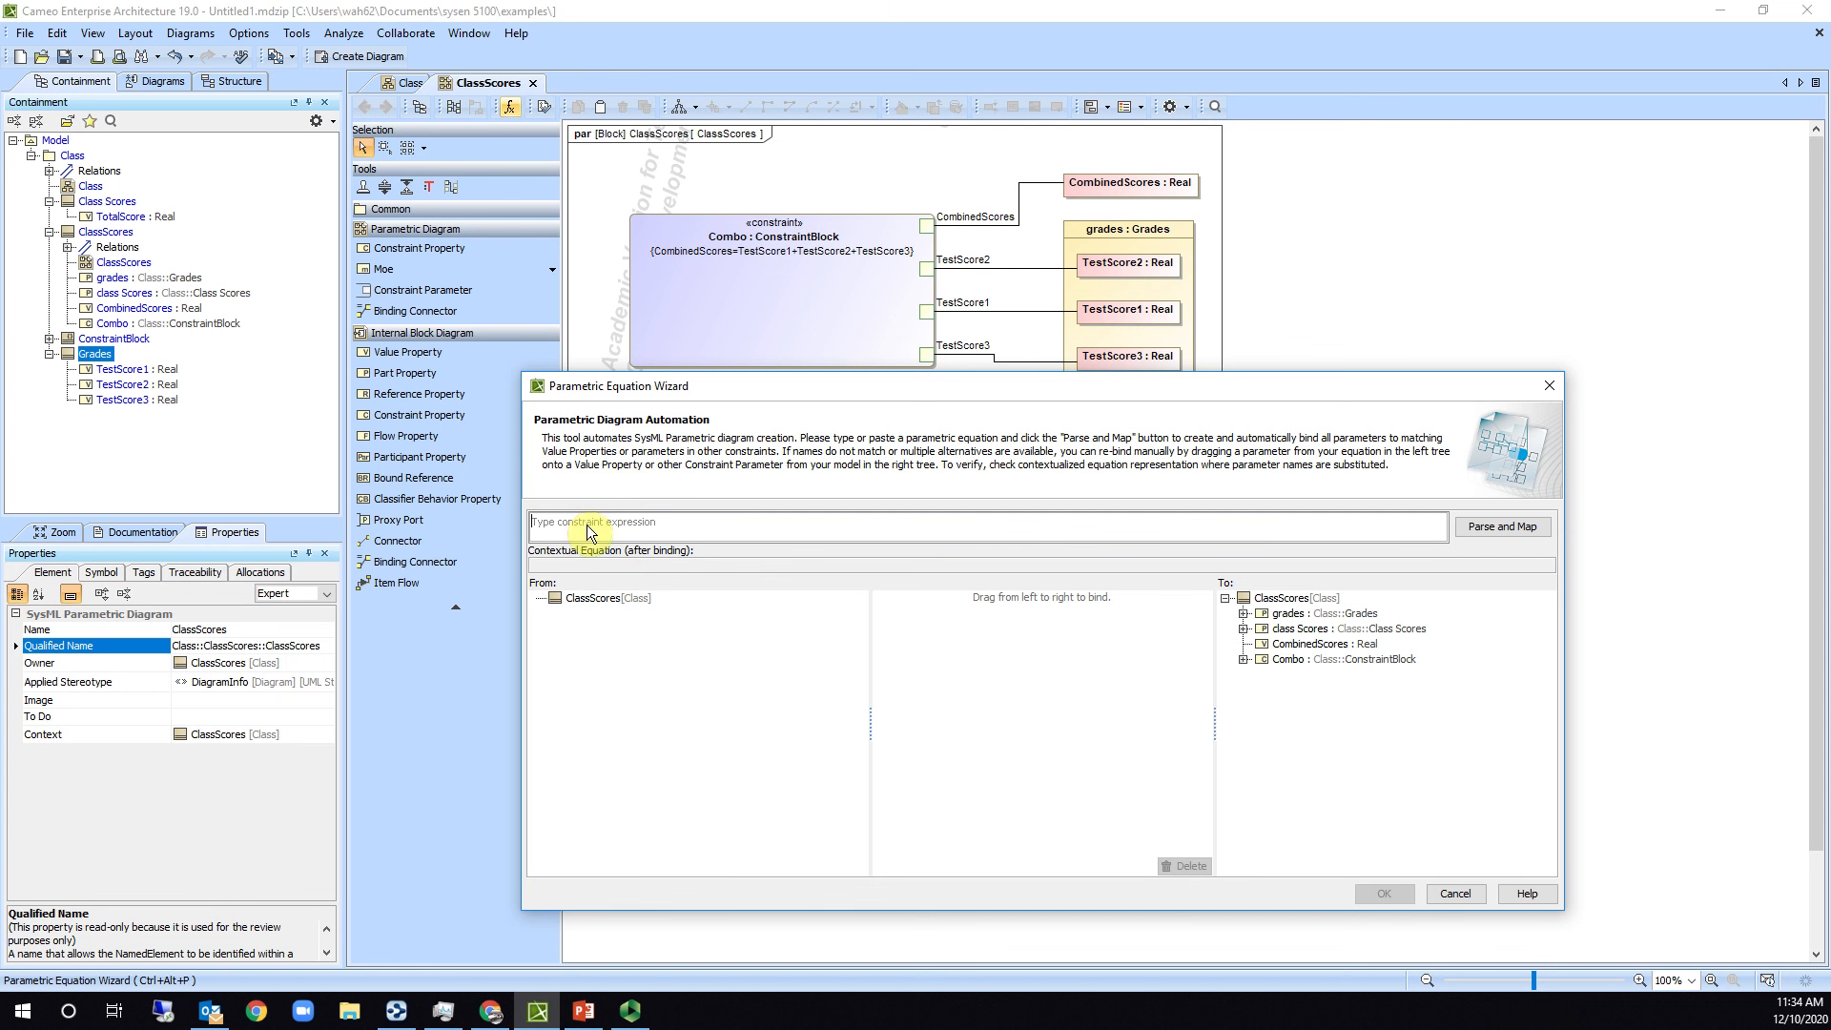
{"action": "type", "text": "AvgScores="}
{"action": "type", "text": "CombinedScore"}
{"action": "type", "text": "s/3"}
{"action": "left_click", "coordinate": [1503, 530]}
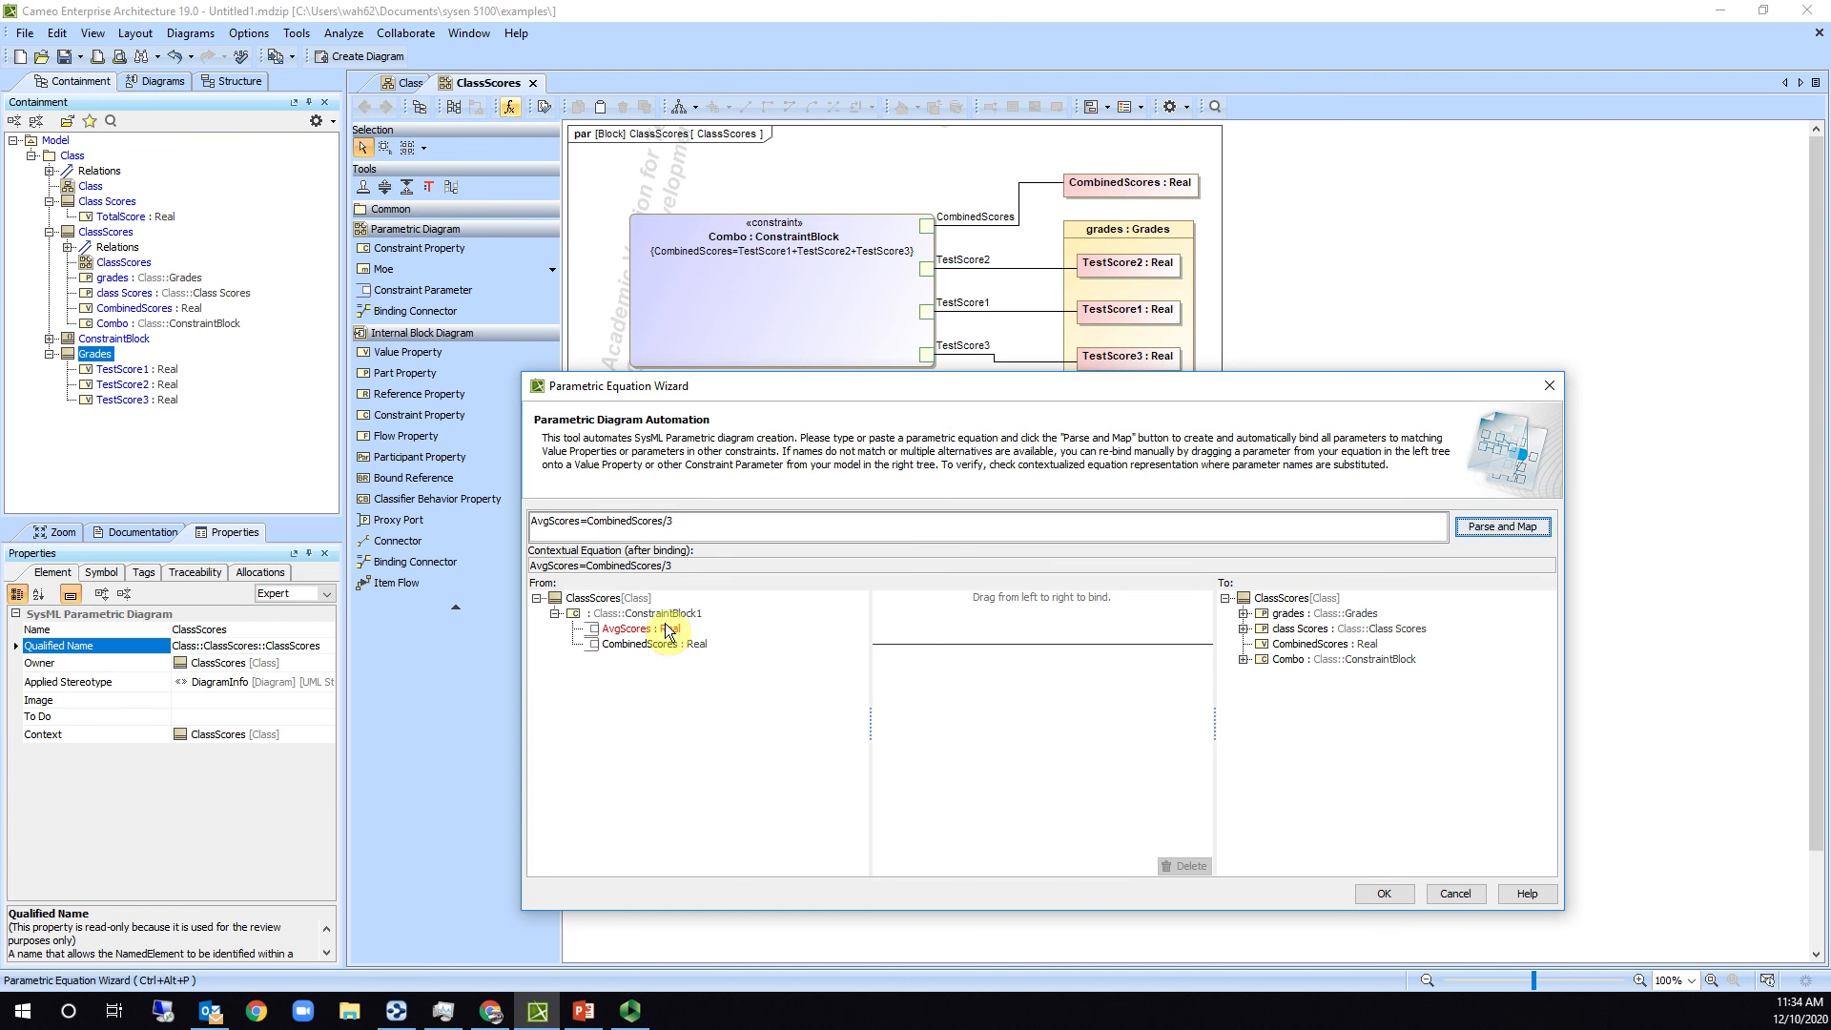
Expand Combo, class Scores and grades among the binding targets, and accept the average equation with its current bindings.
{"action": "left_click", "coordinate": [1243, 659]}
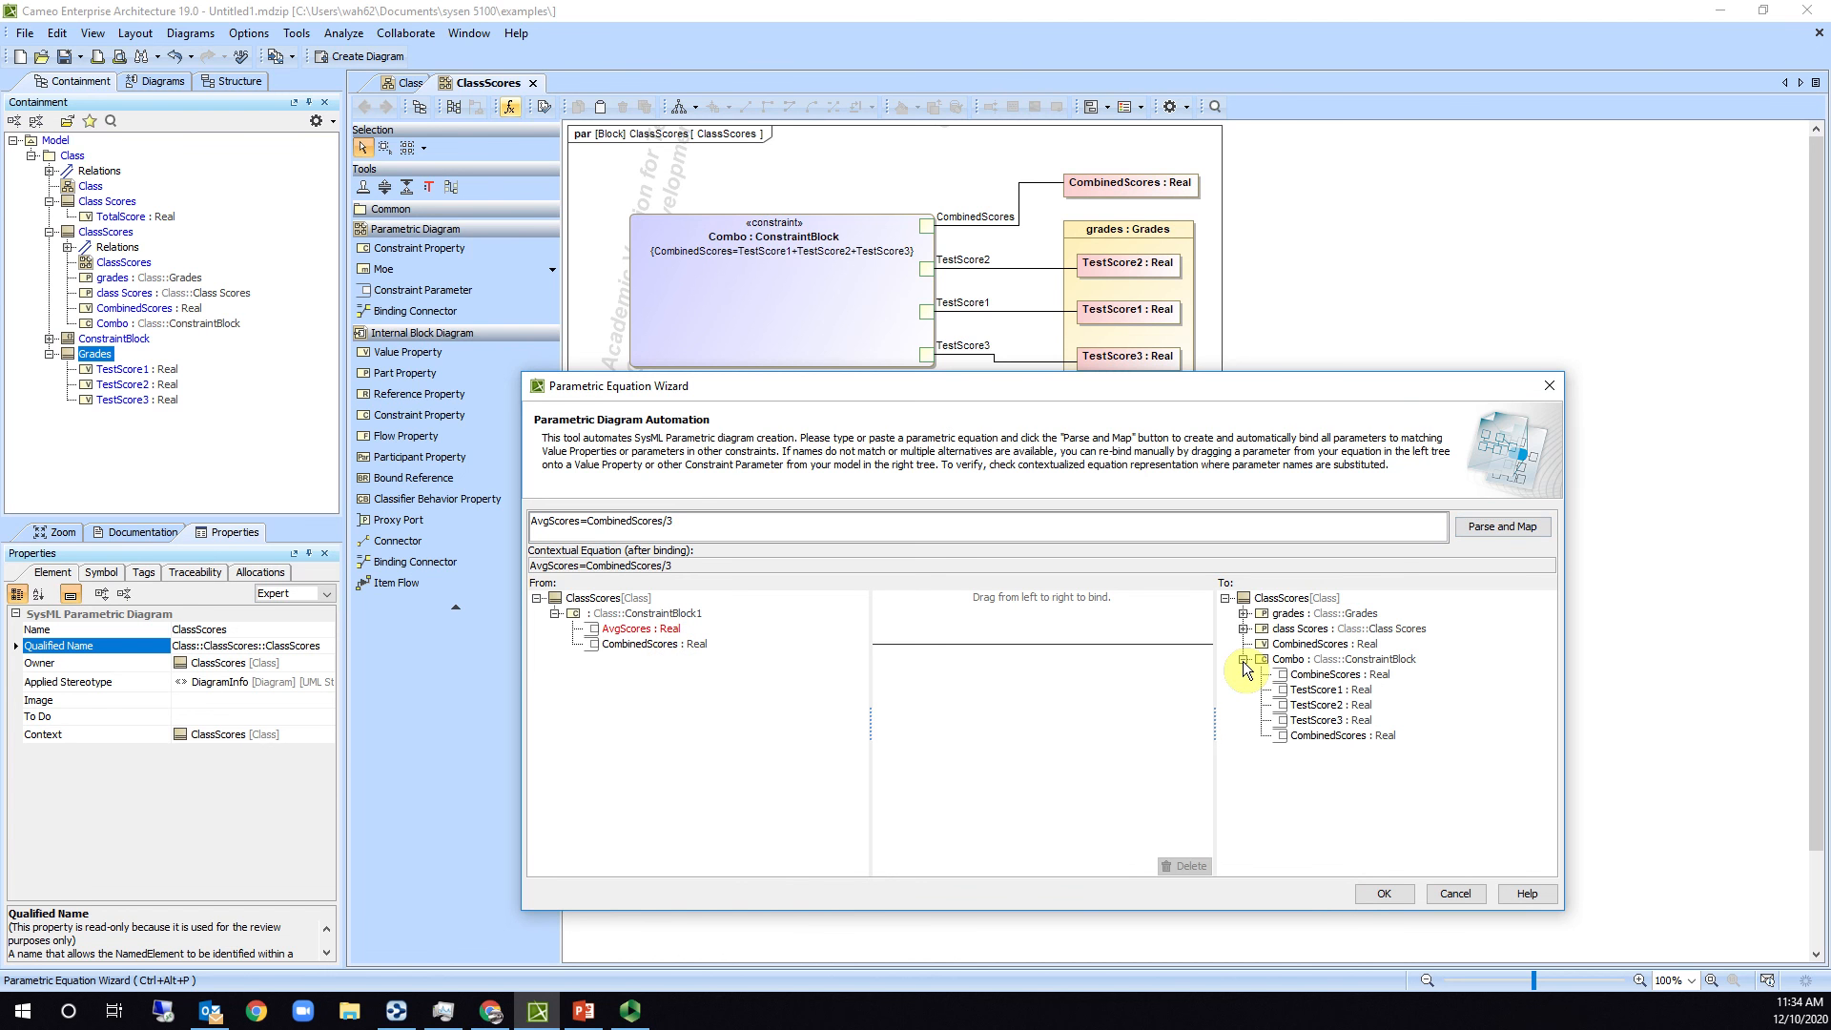
{"action": "left_click", "coordinate": [1244, 629]}
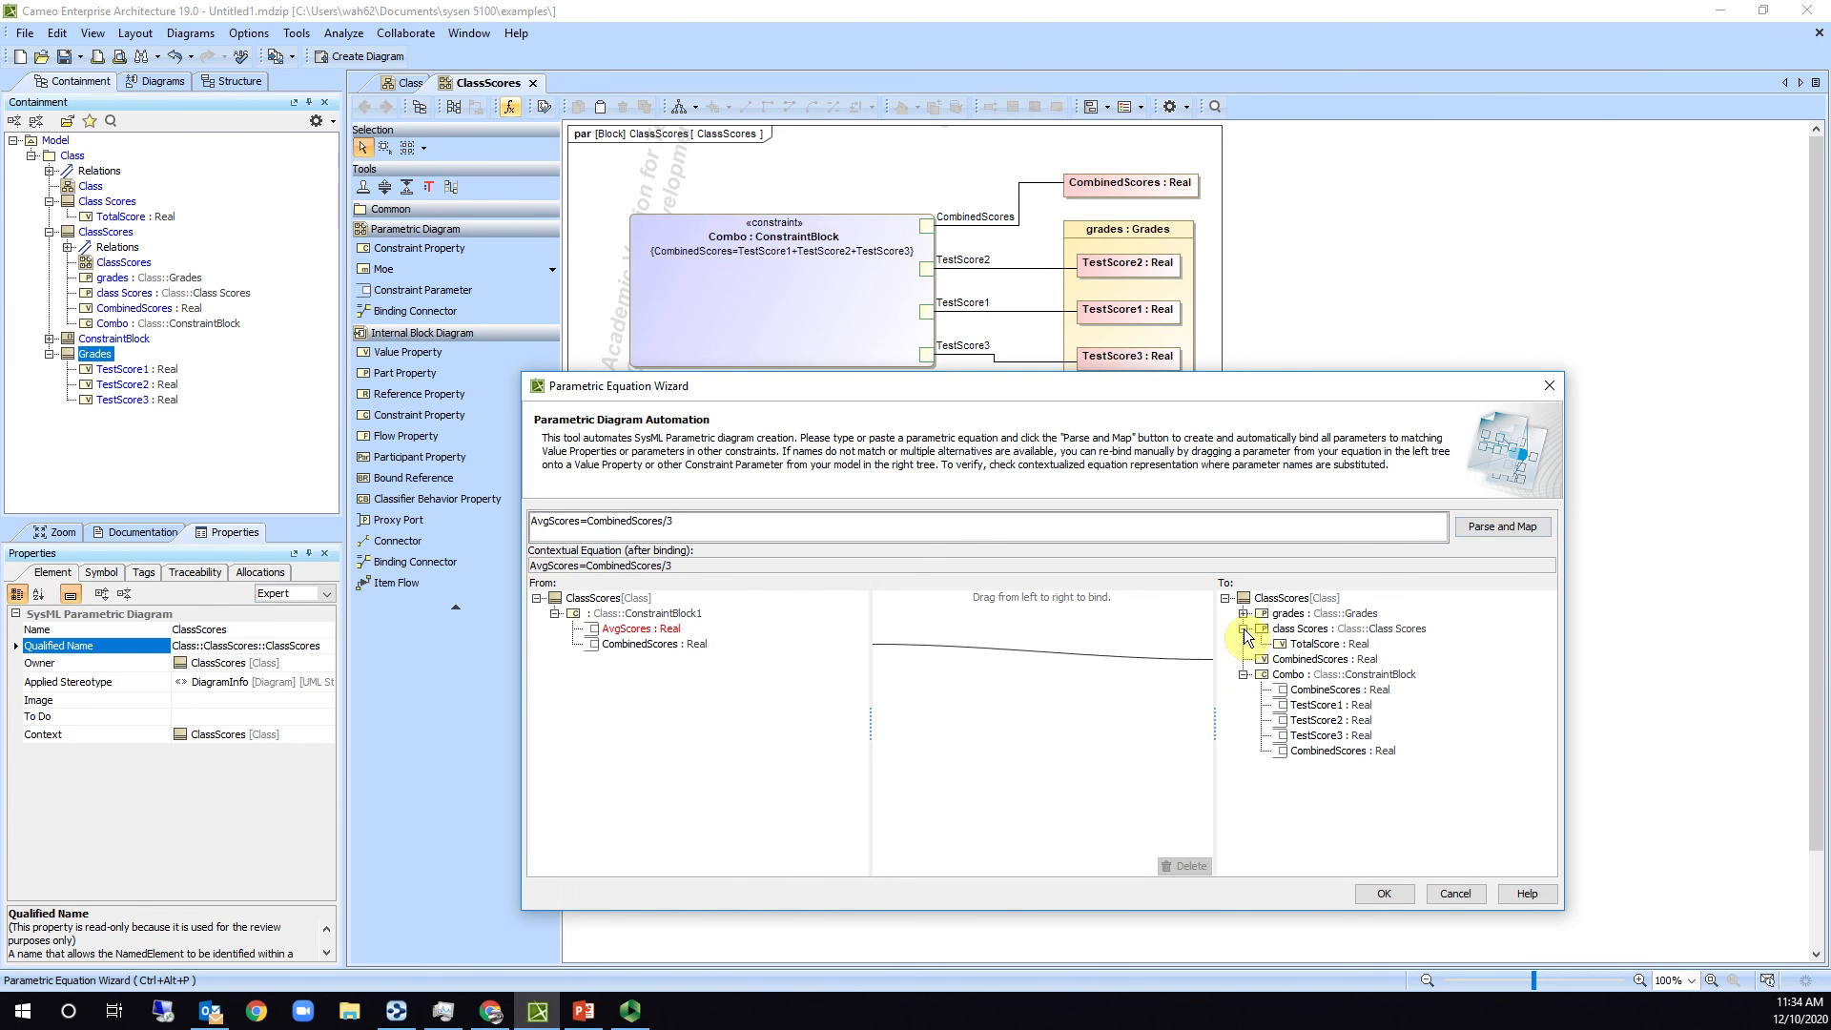
{"action": "left_click", "coordinate": [1244, 615]}
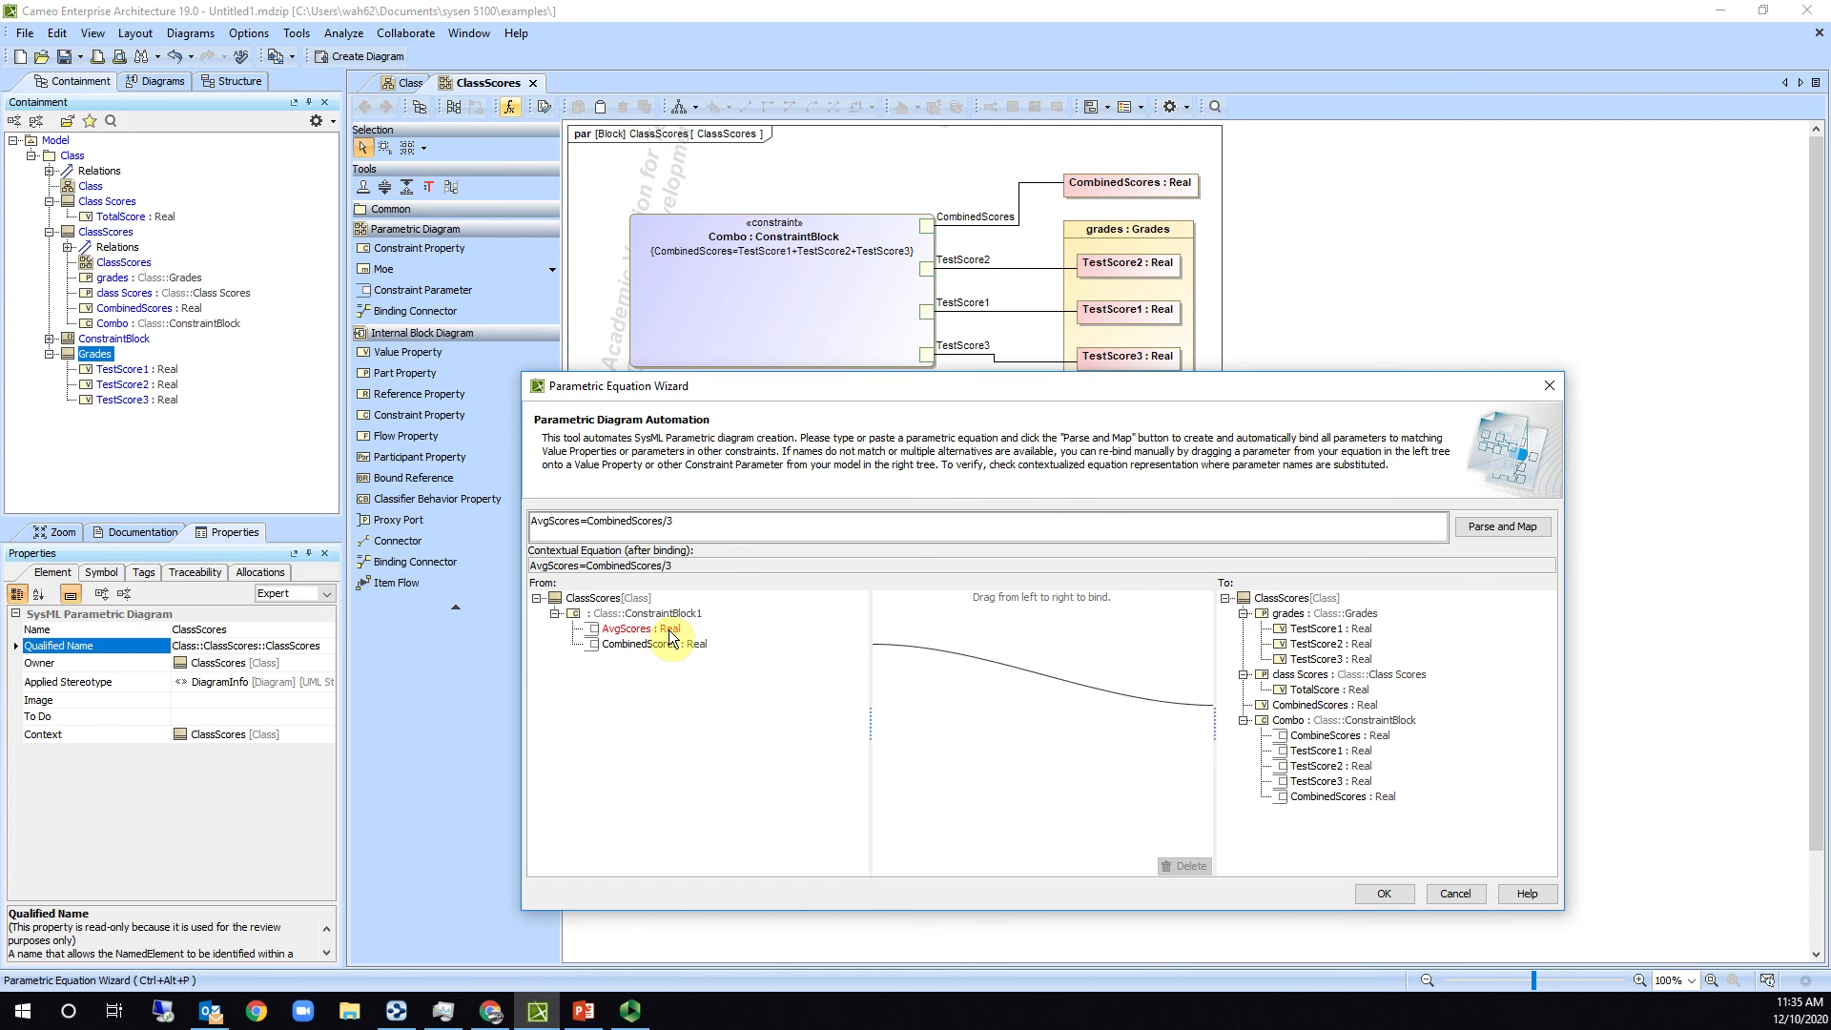
{"action": "left_click", "coordinate": [1383, 896]}
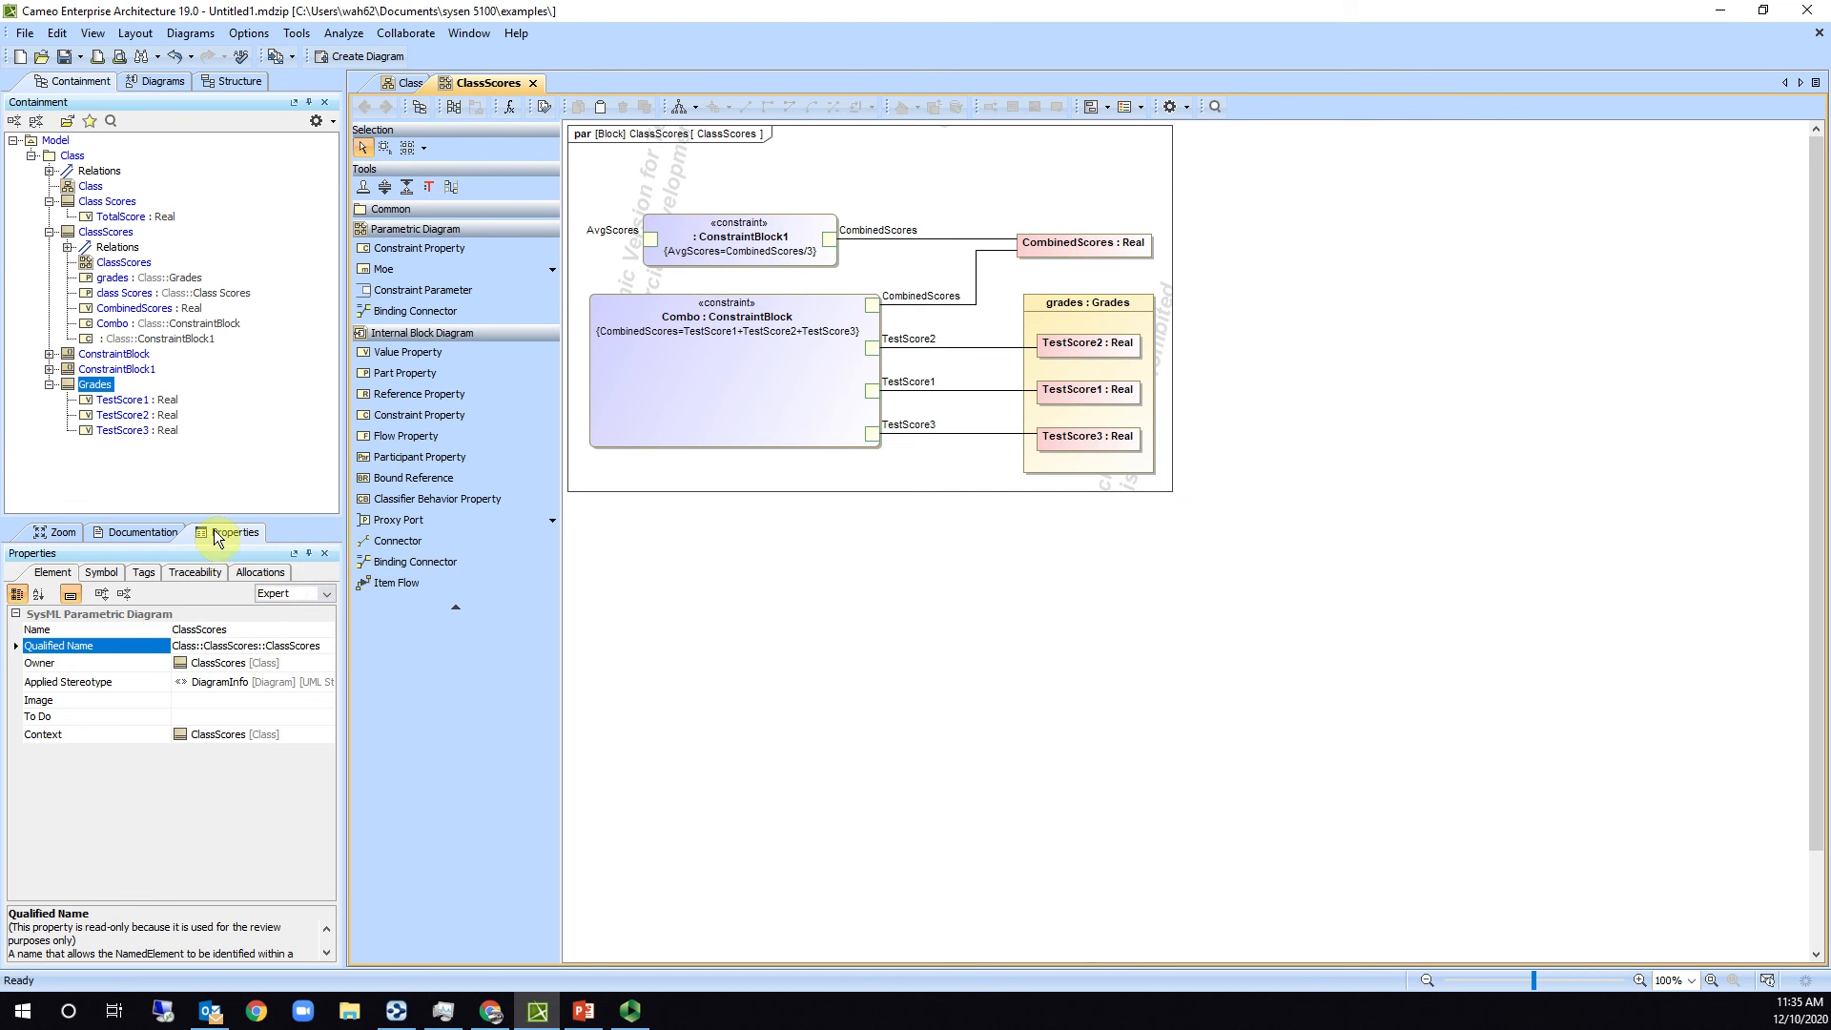
Name the constraint property that holds the average equation AvgScore.
{"action": "left_click", "coordinate": [721, 252]}
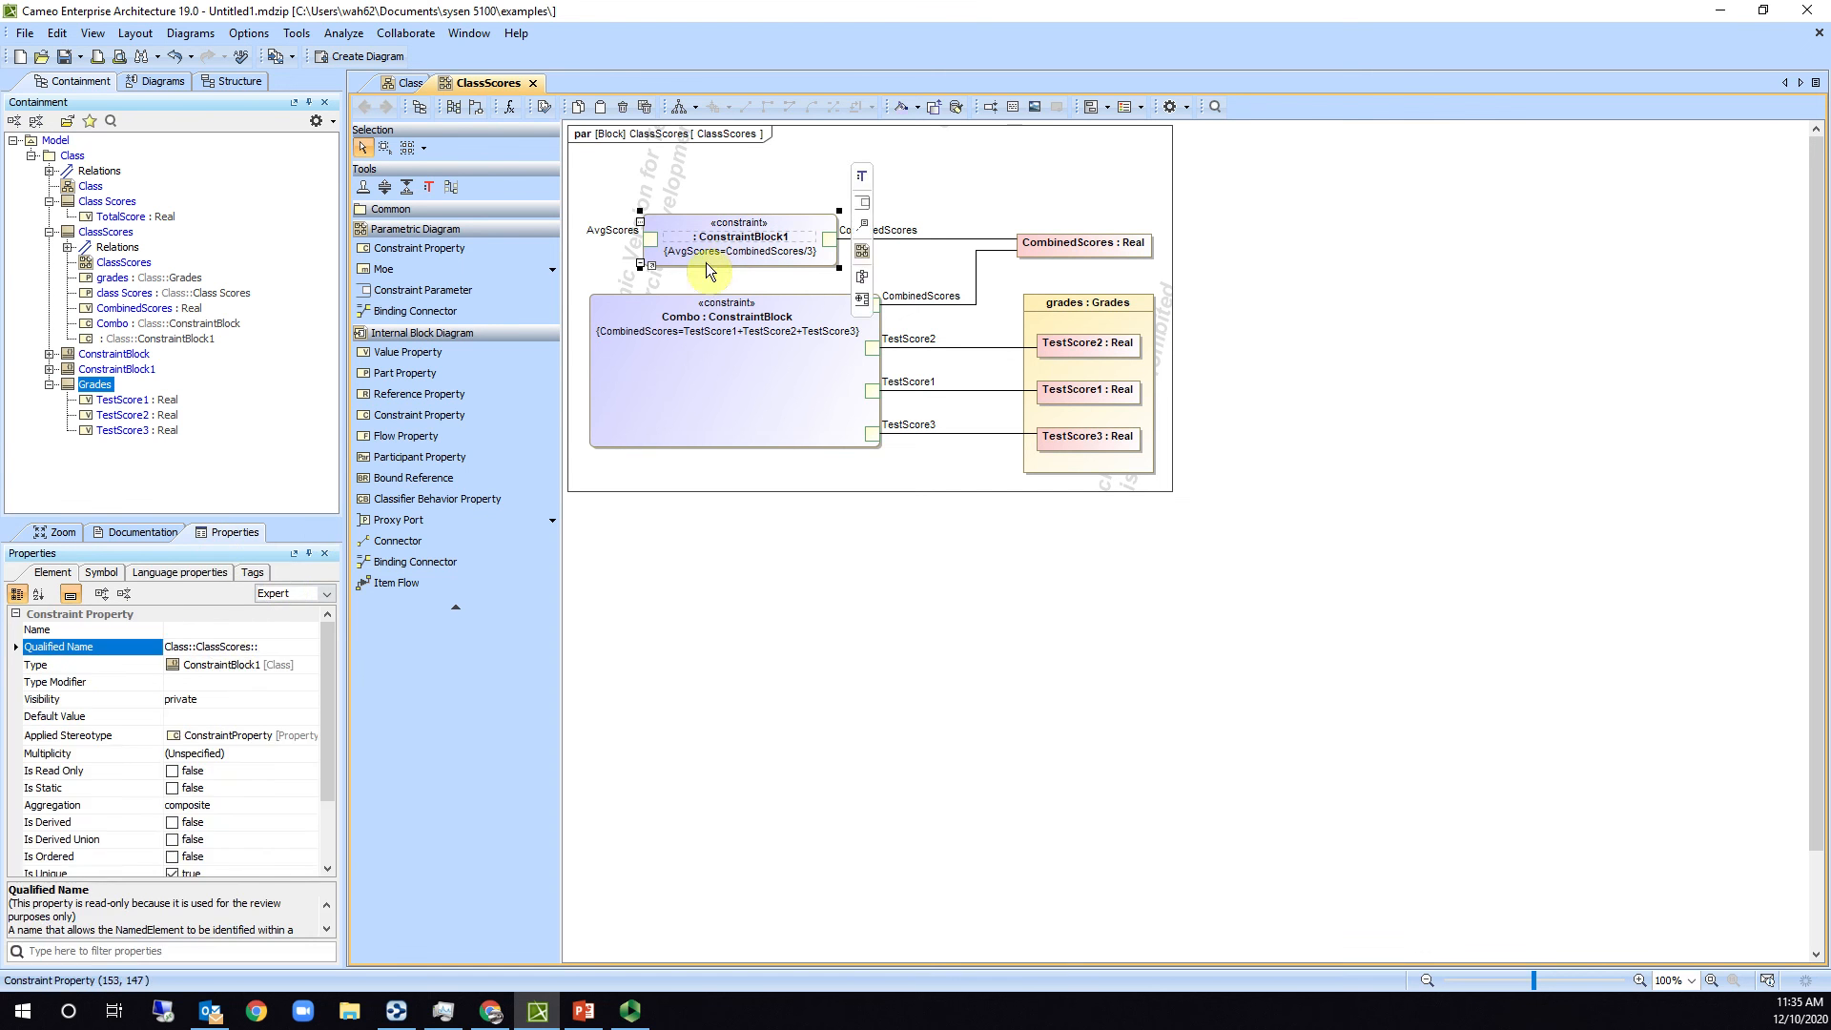
{"action": "left_click", "coordinate": [219, 630]}
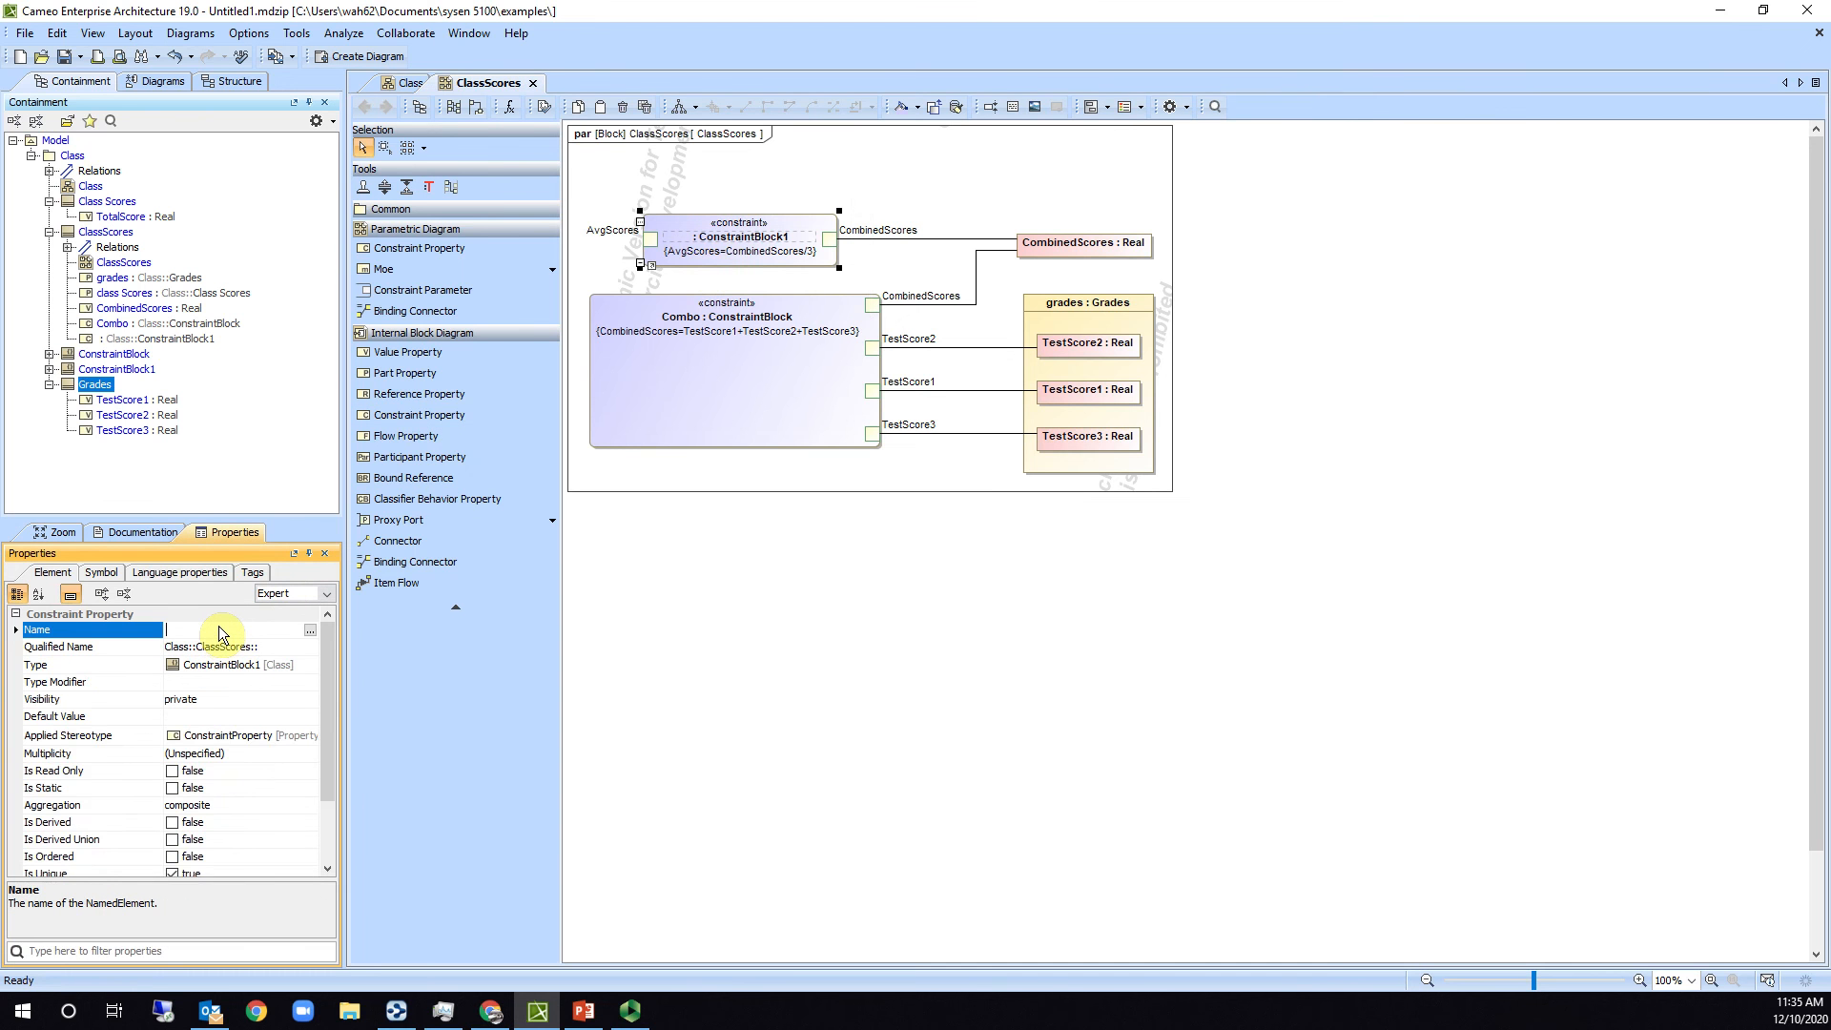
{"action": "type", "text": "AvgScore"}
{"action": "key", "text": "Return"}
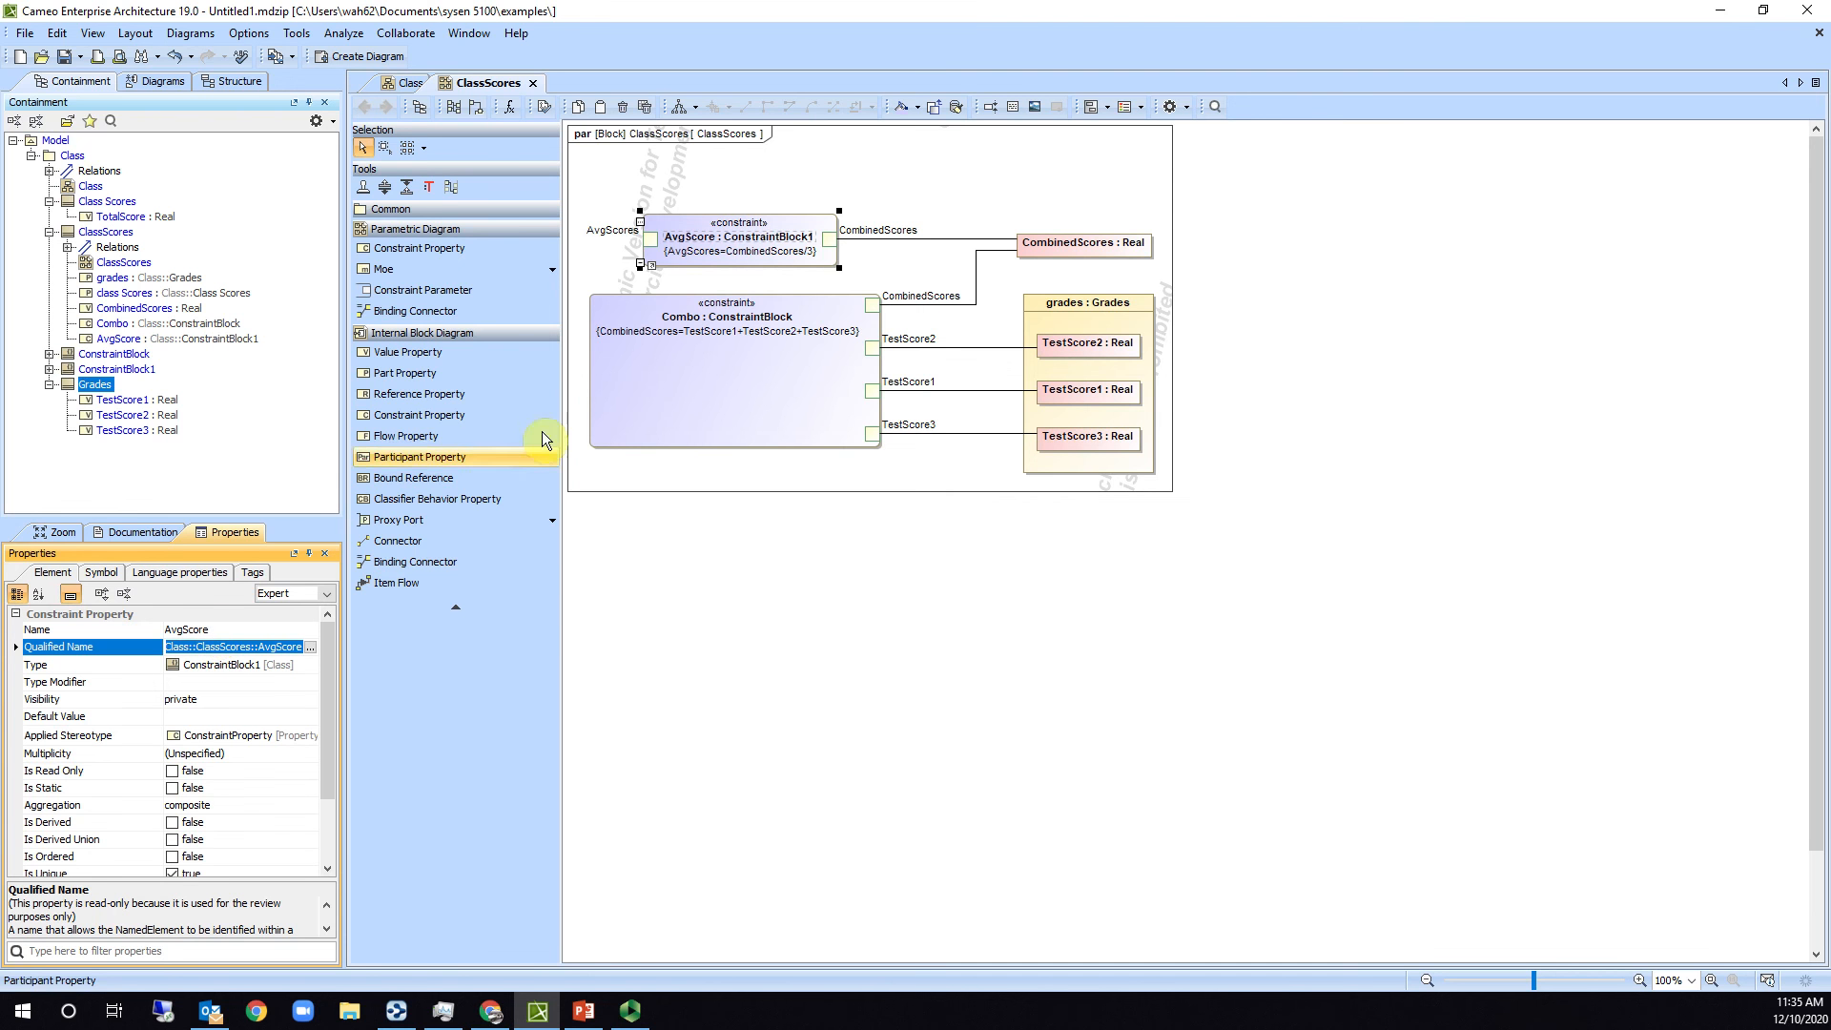
Start another parametric equation for the ClassScores diagram beginning with TotalScore=Combine, and expand grades, class Scores and Combo among the binding targets.
{"action": "left_click", "coordinate": [719, 239]}
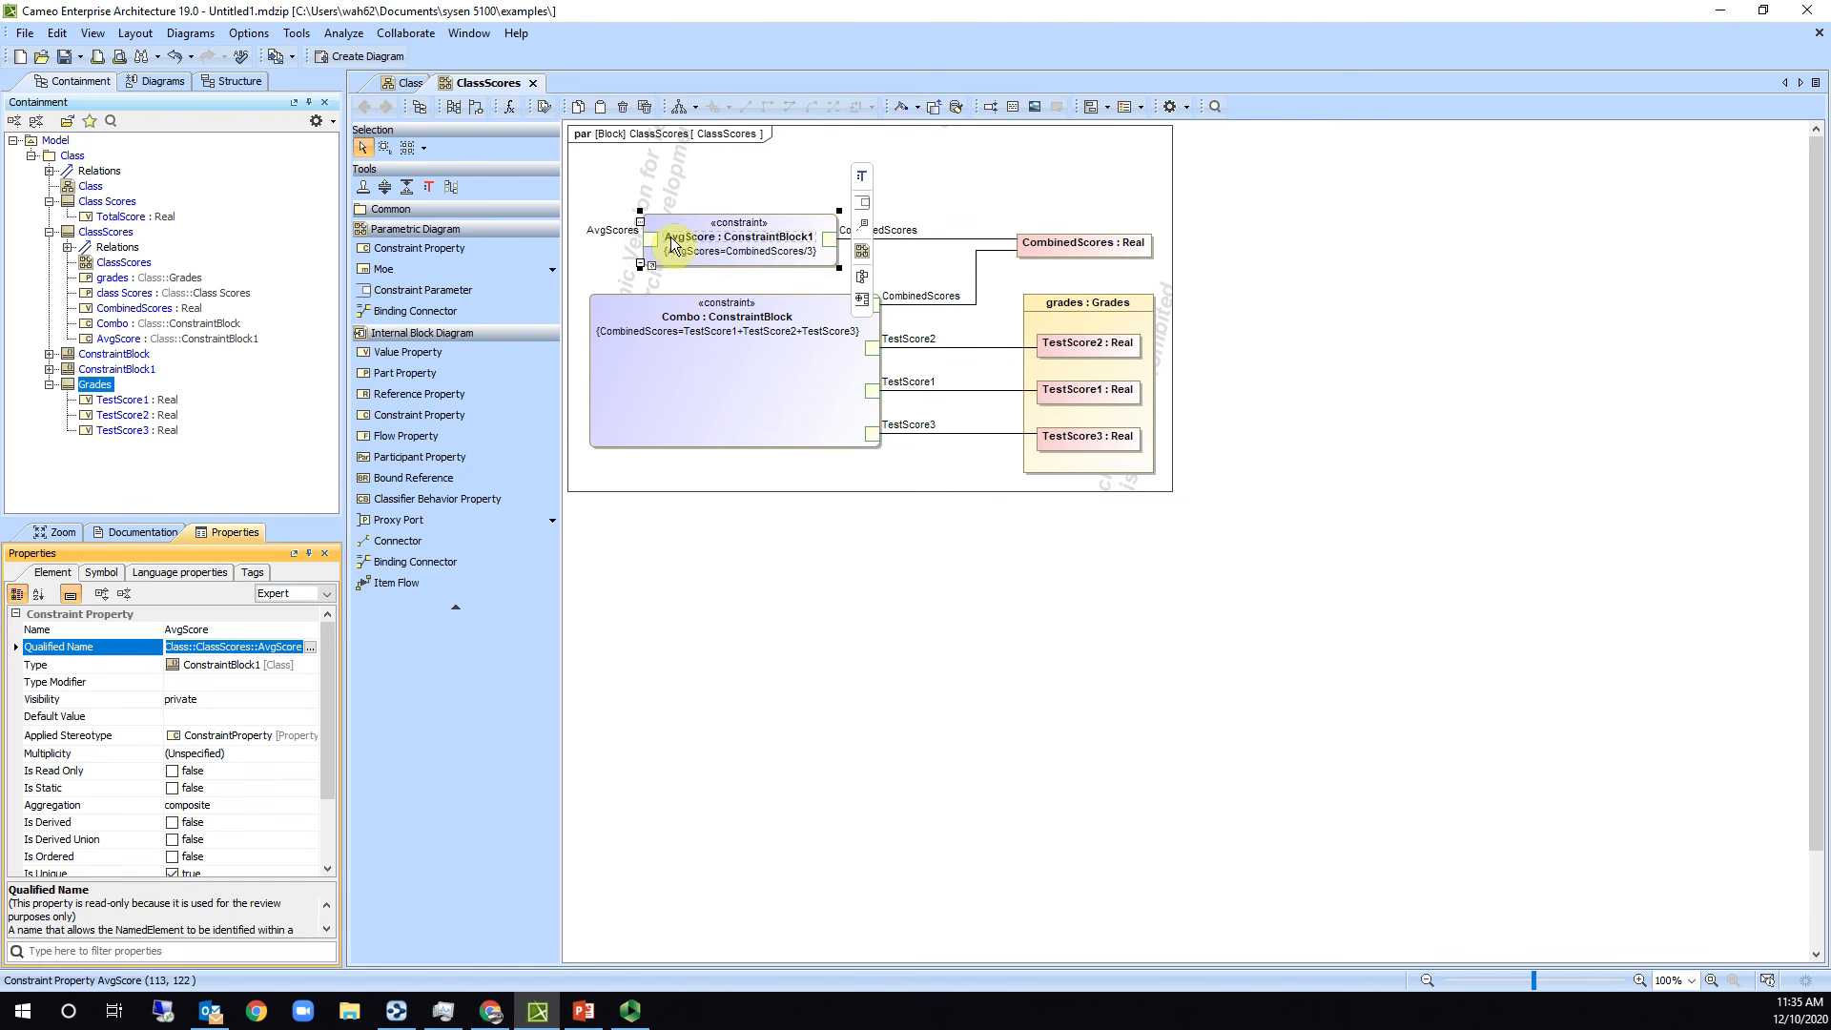
{"action": "left_click", "coordinate": [781, 168]}
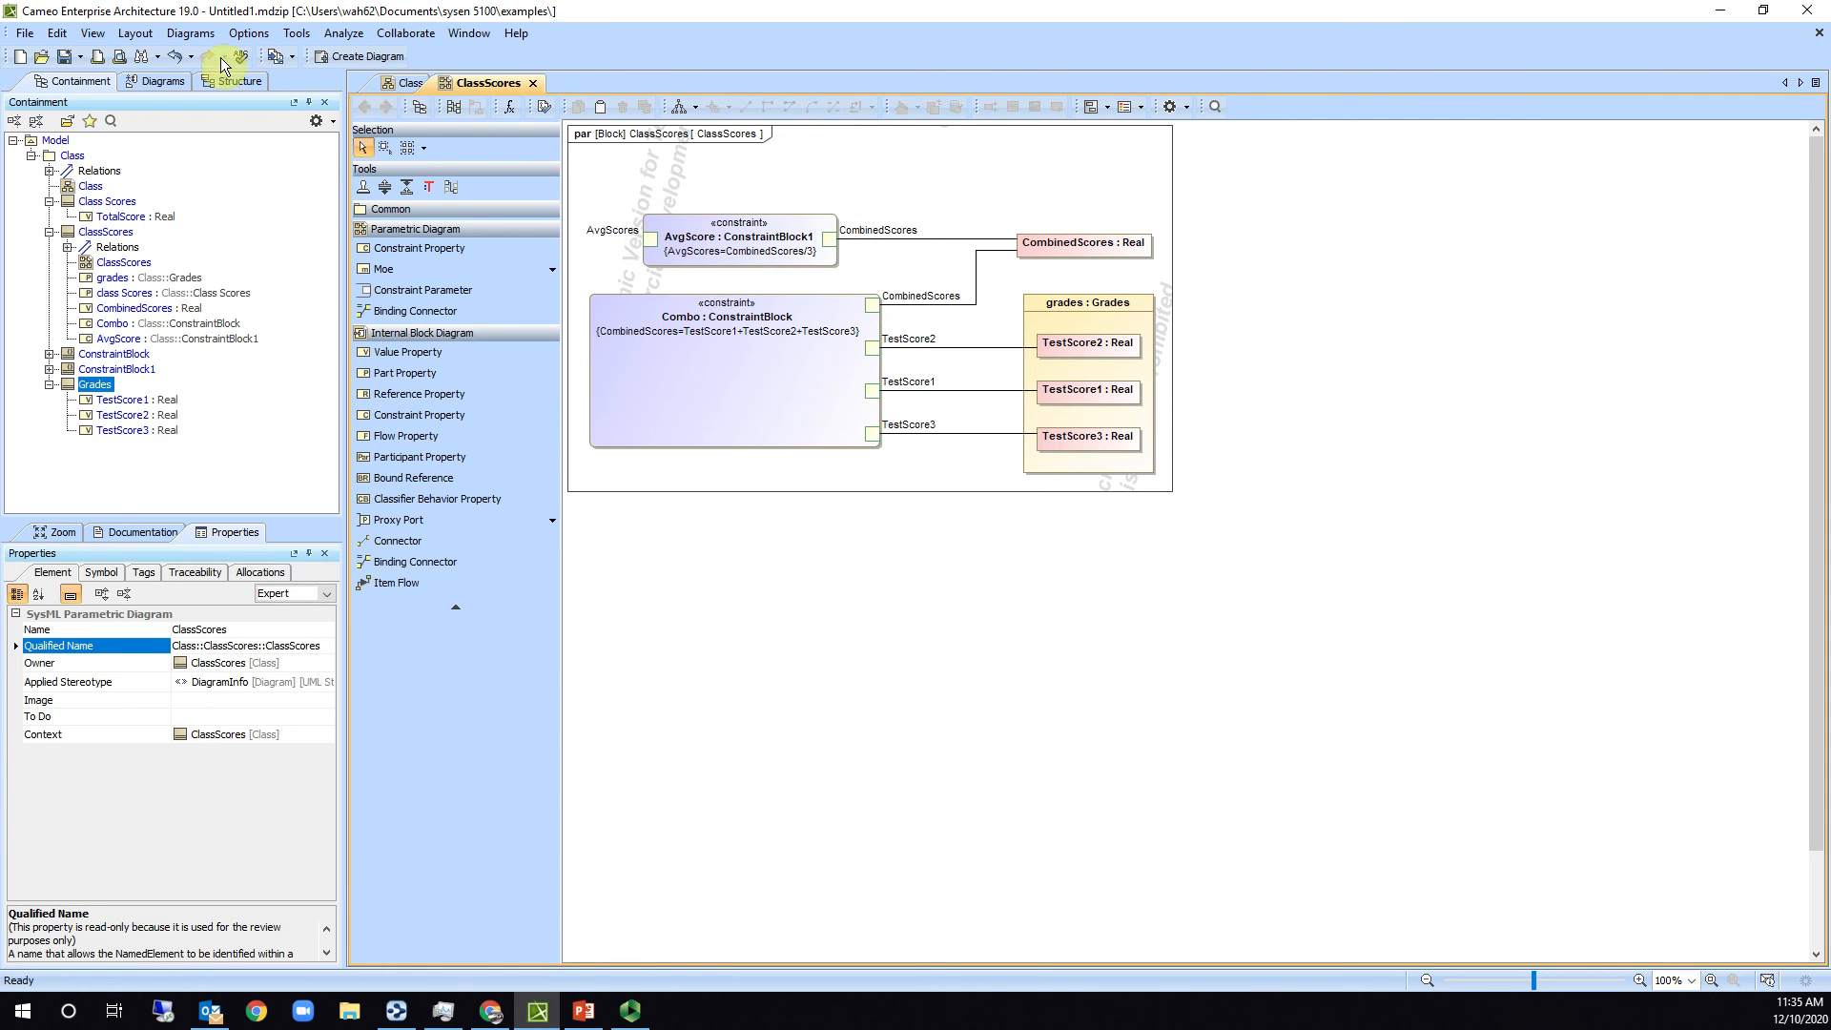
{"action": "left_click", "coordinate": [510, 112]}
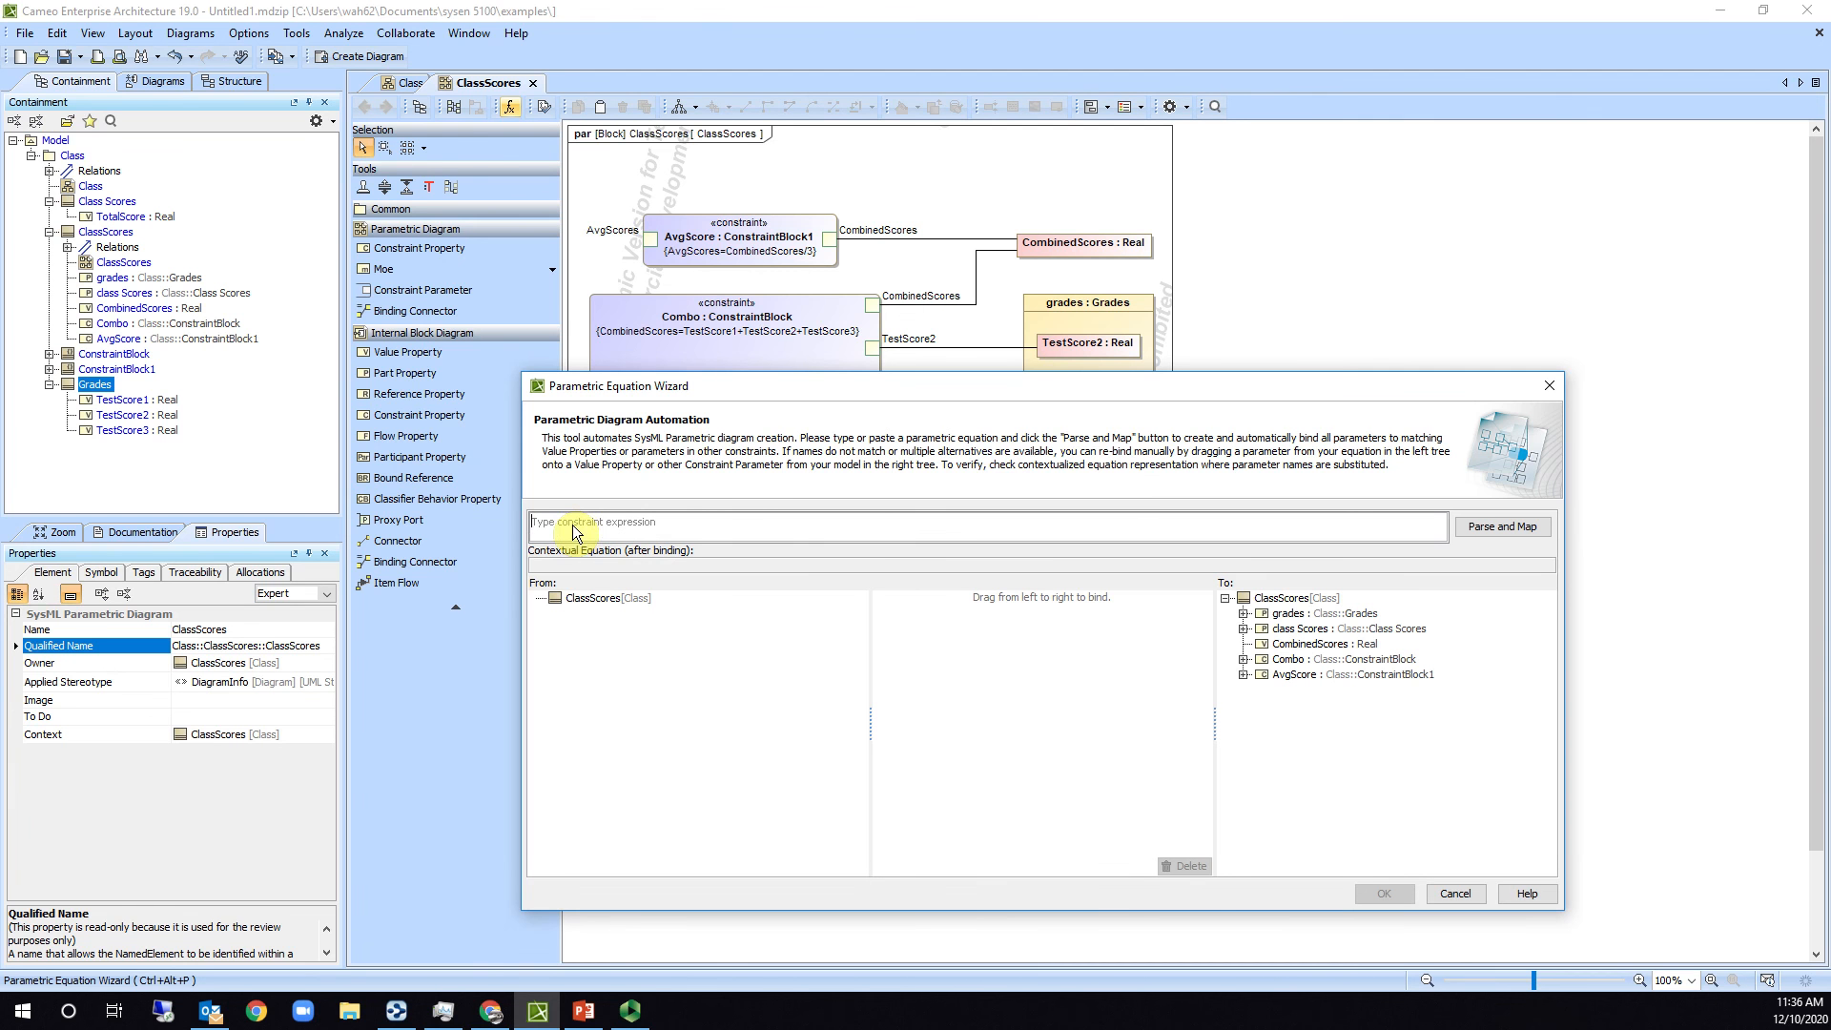
{"action": "type", "text": "To"}
{"action": "type", "text": "talScore=Combine"}
{"action": "left_click", "coordinate": [1244, 613]}
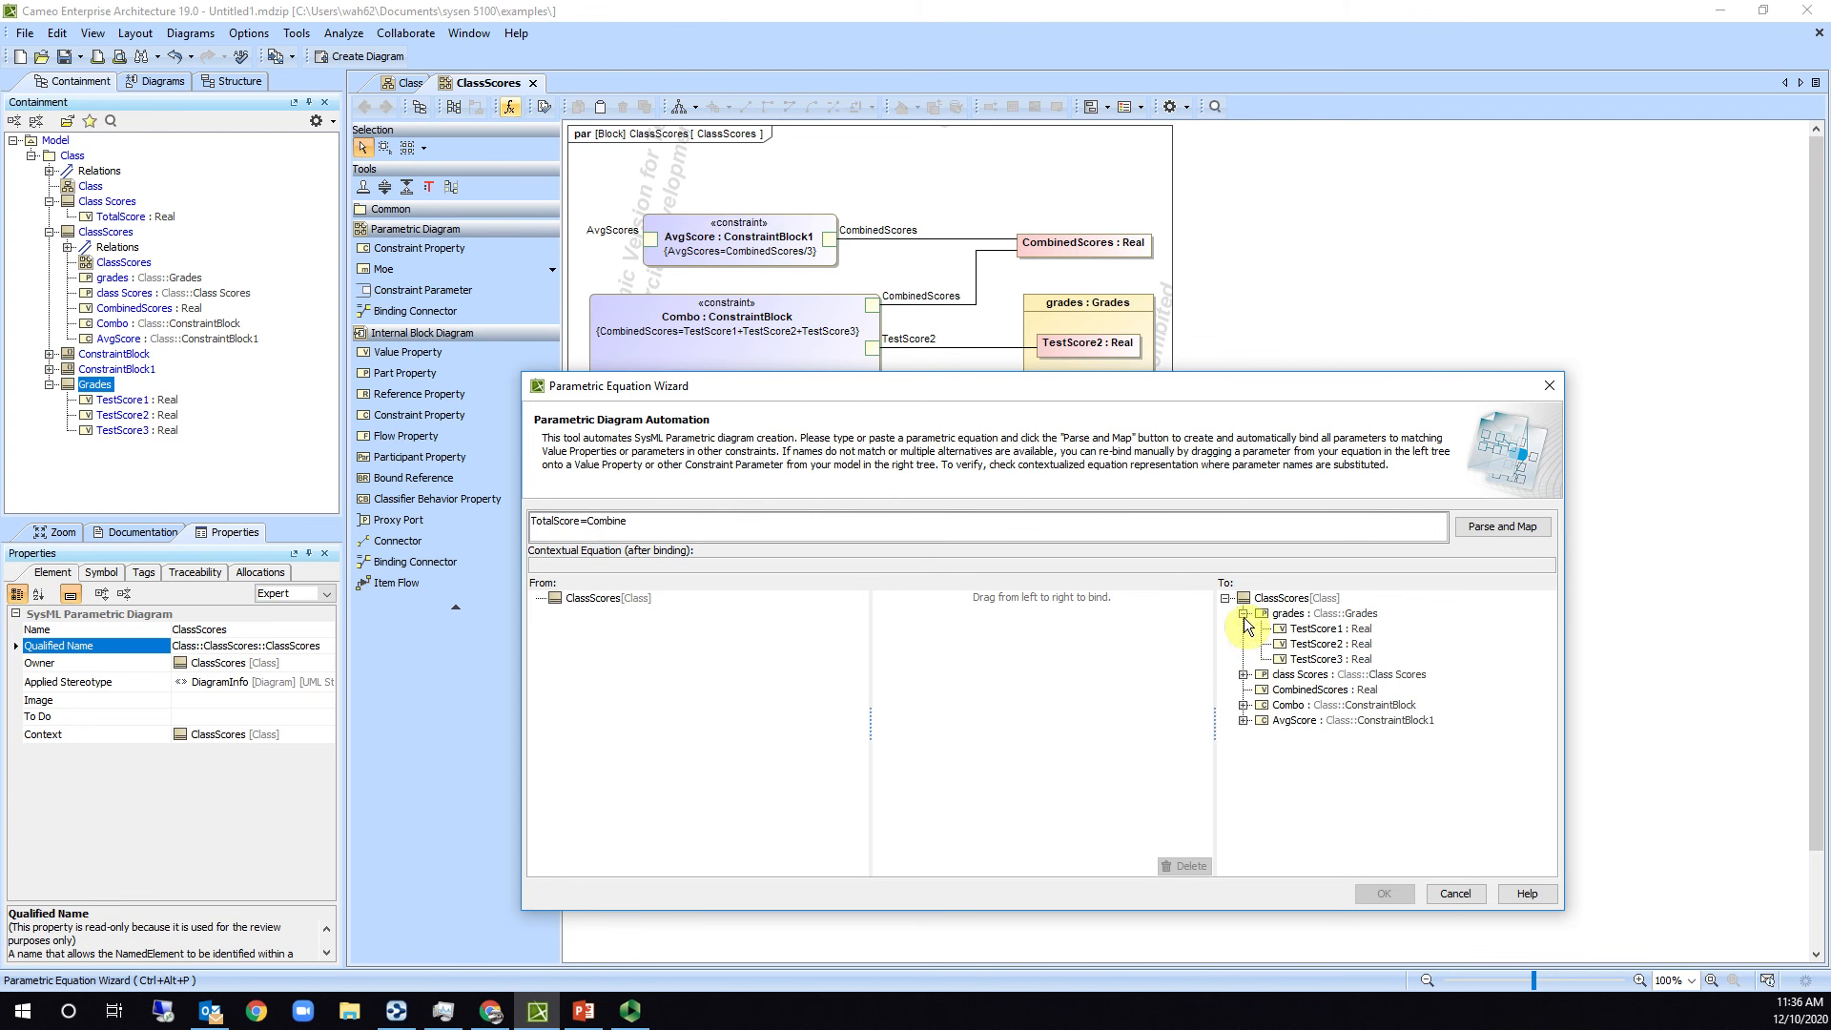
{"action": "left_click", "coordinate": [1244, 674]}
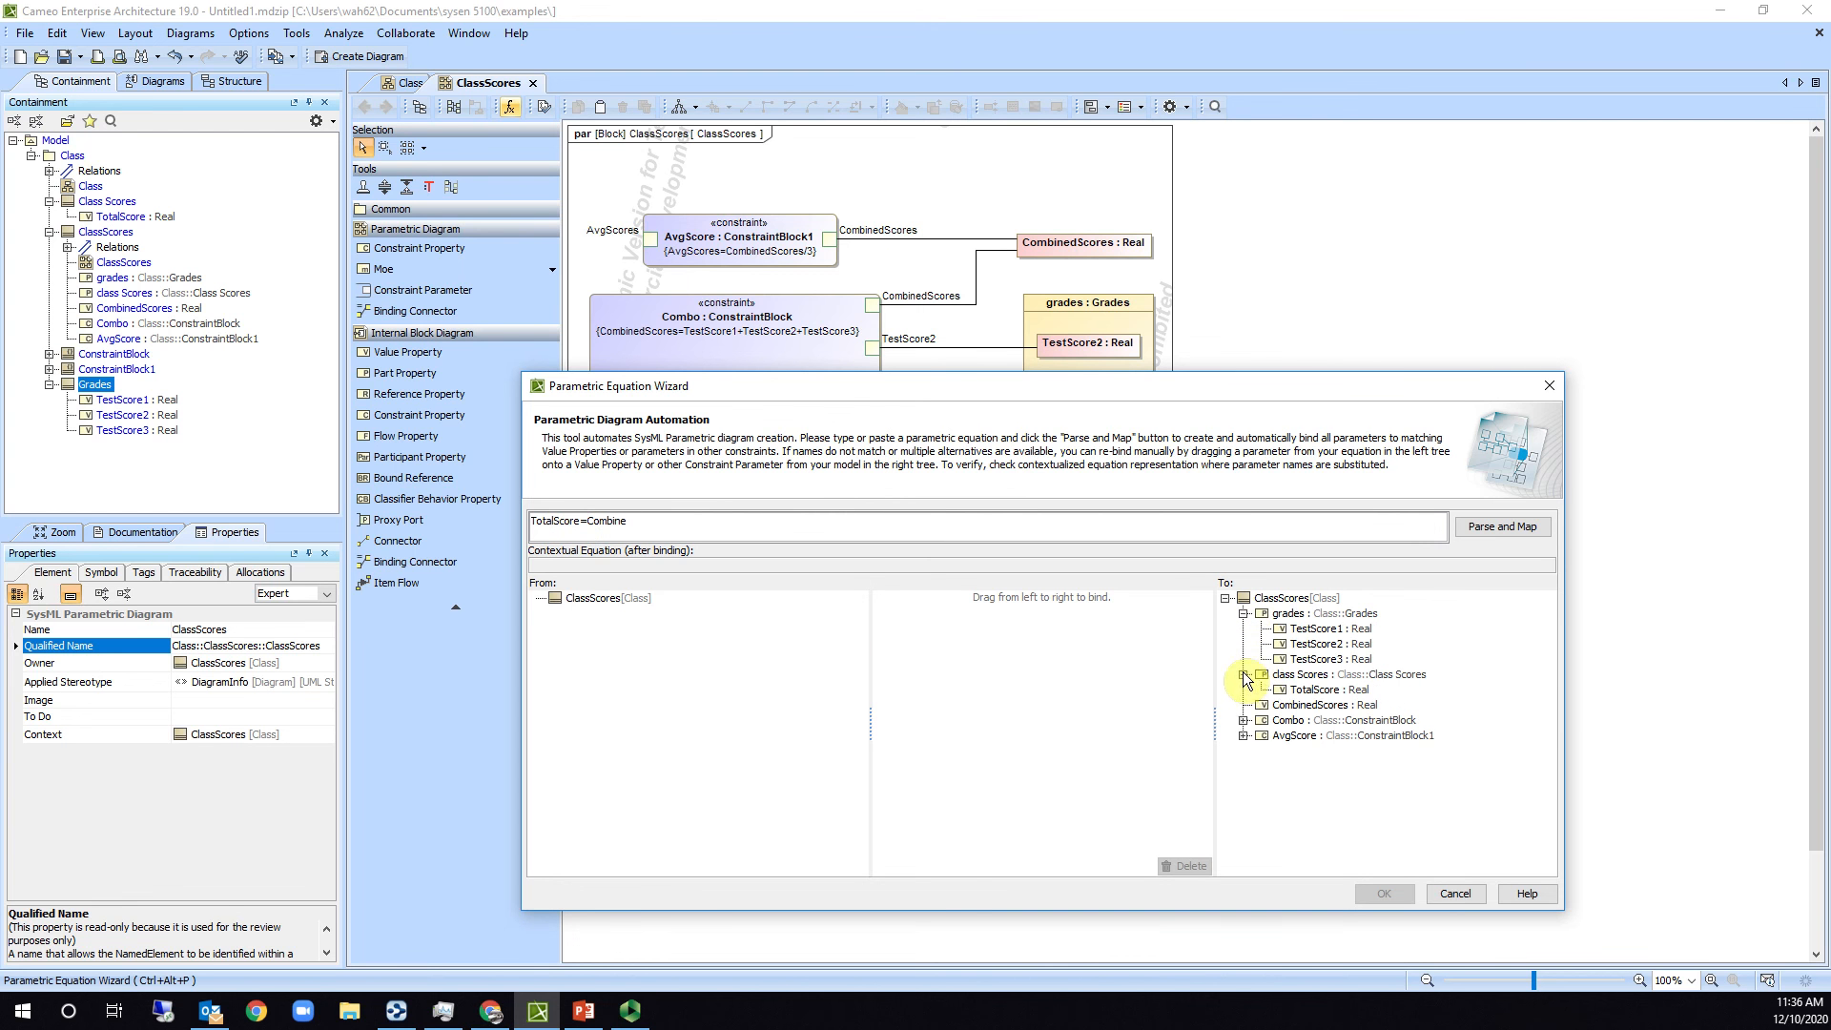
{"action": "left_click", "coordinate": [1244, 721]}
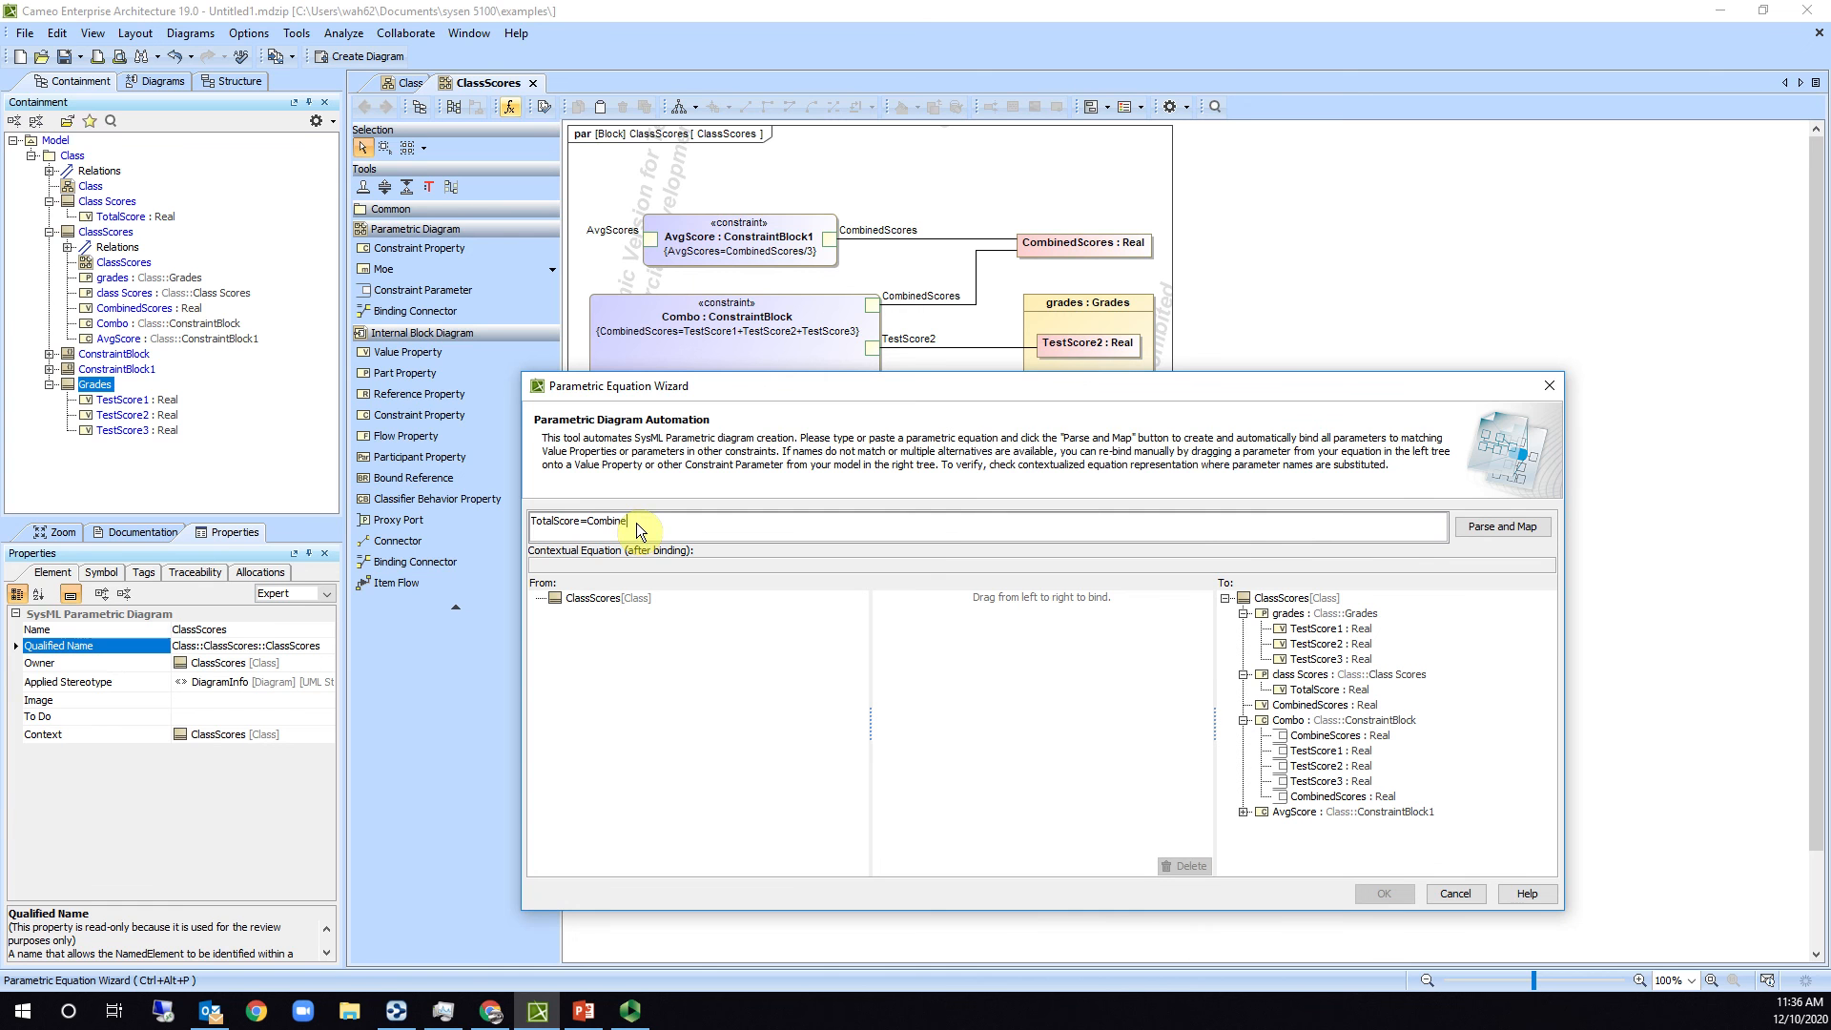
Complete the equation as TotalScore=CombineScores*1.1, parse and map it, and accept its automatic bindings.
{"action": "type", "text": "cores*"}
{"action": "type", "text": "1.1"}
{"action": "left_click", "coordinate": [1488, 531]}
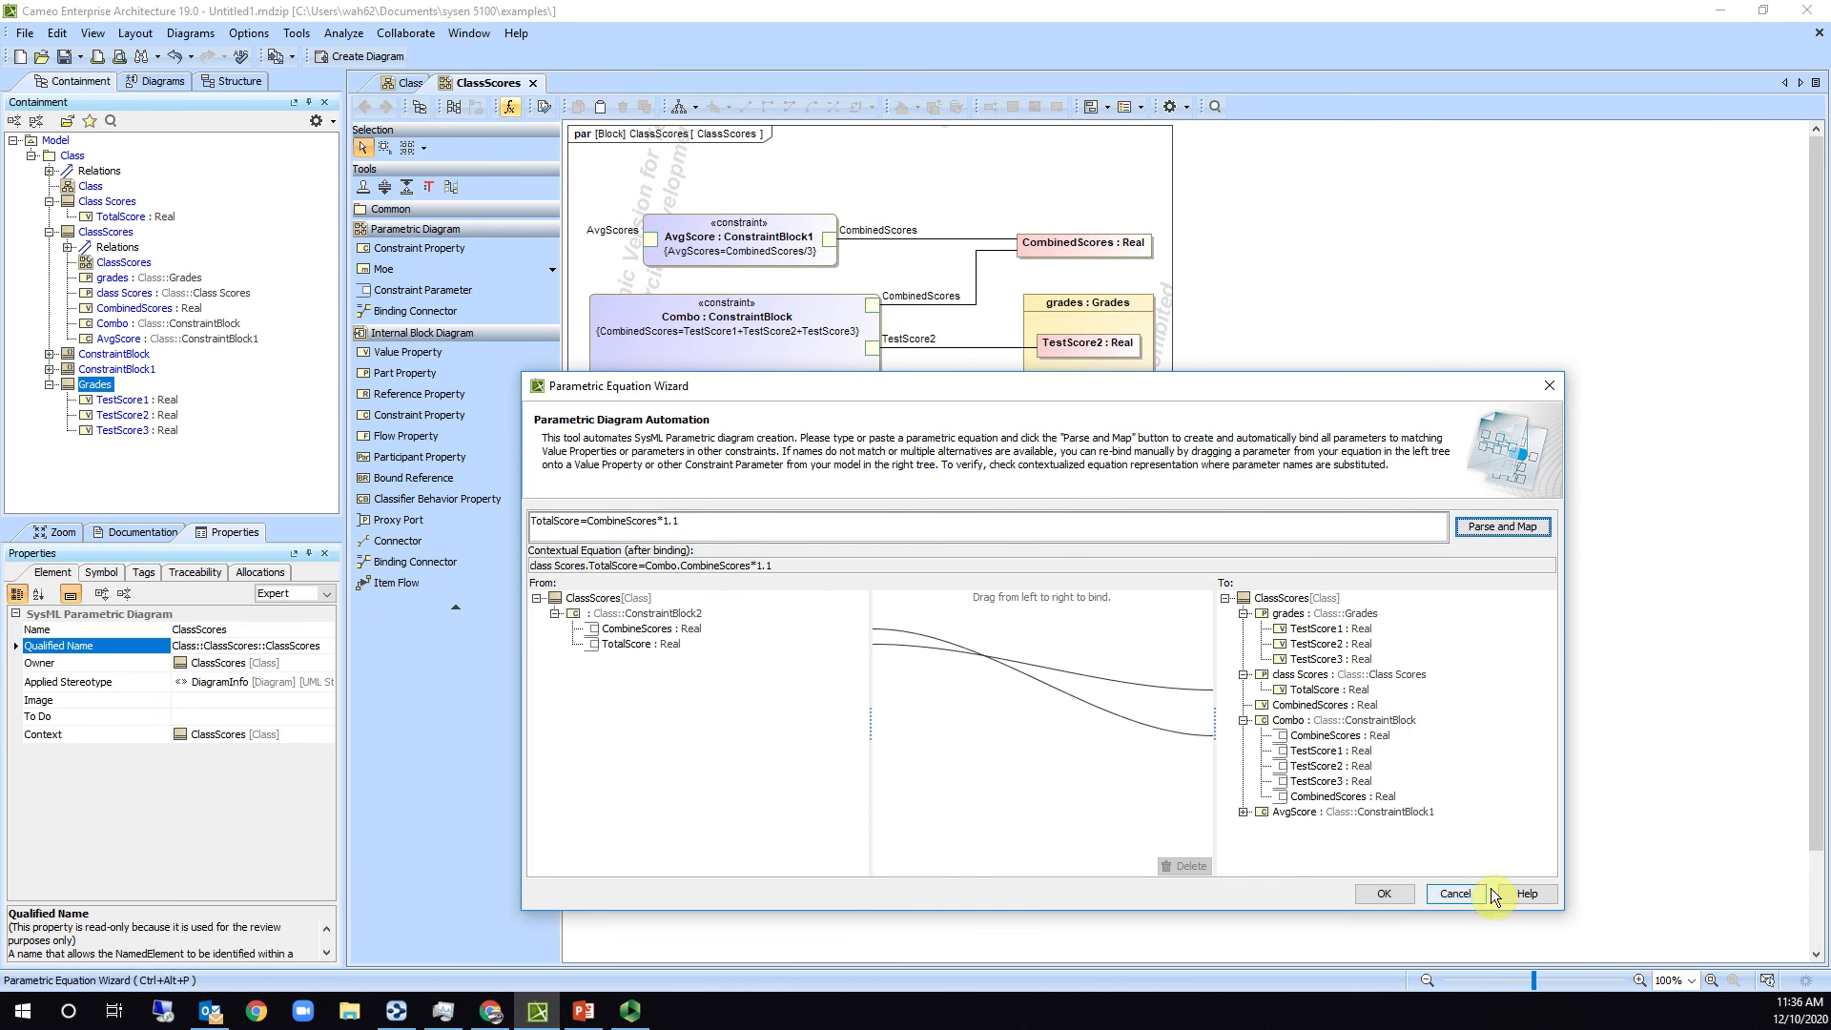
{"action": "left_click", "coordinate": [1385, 896]}
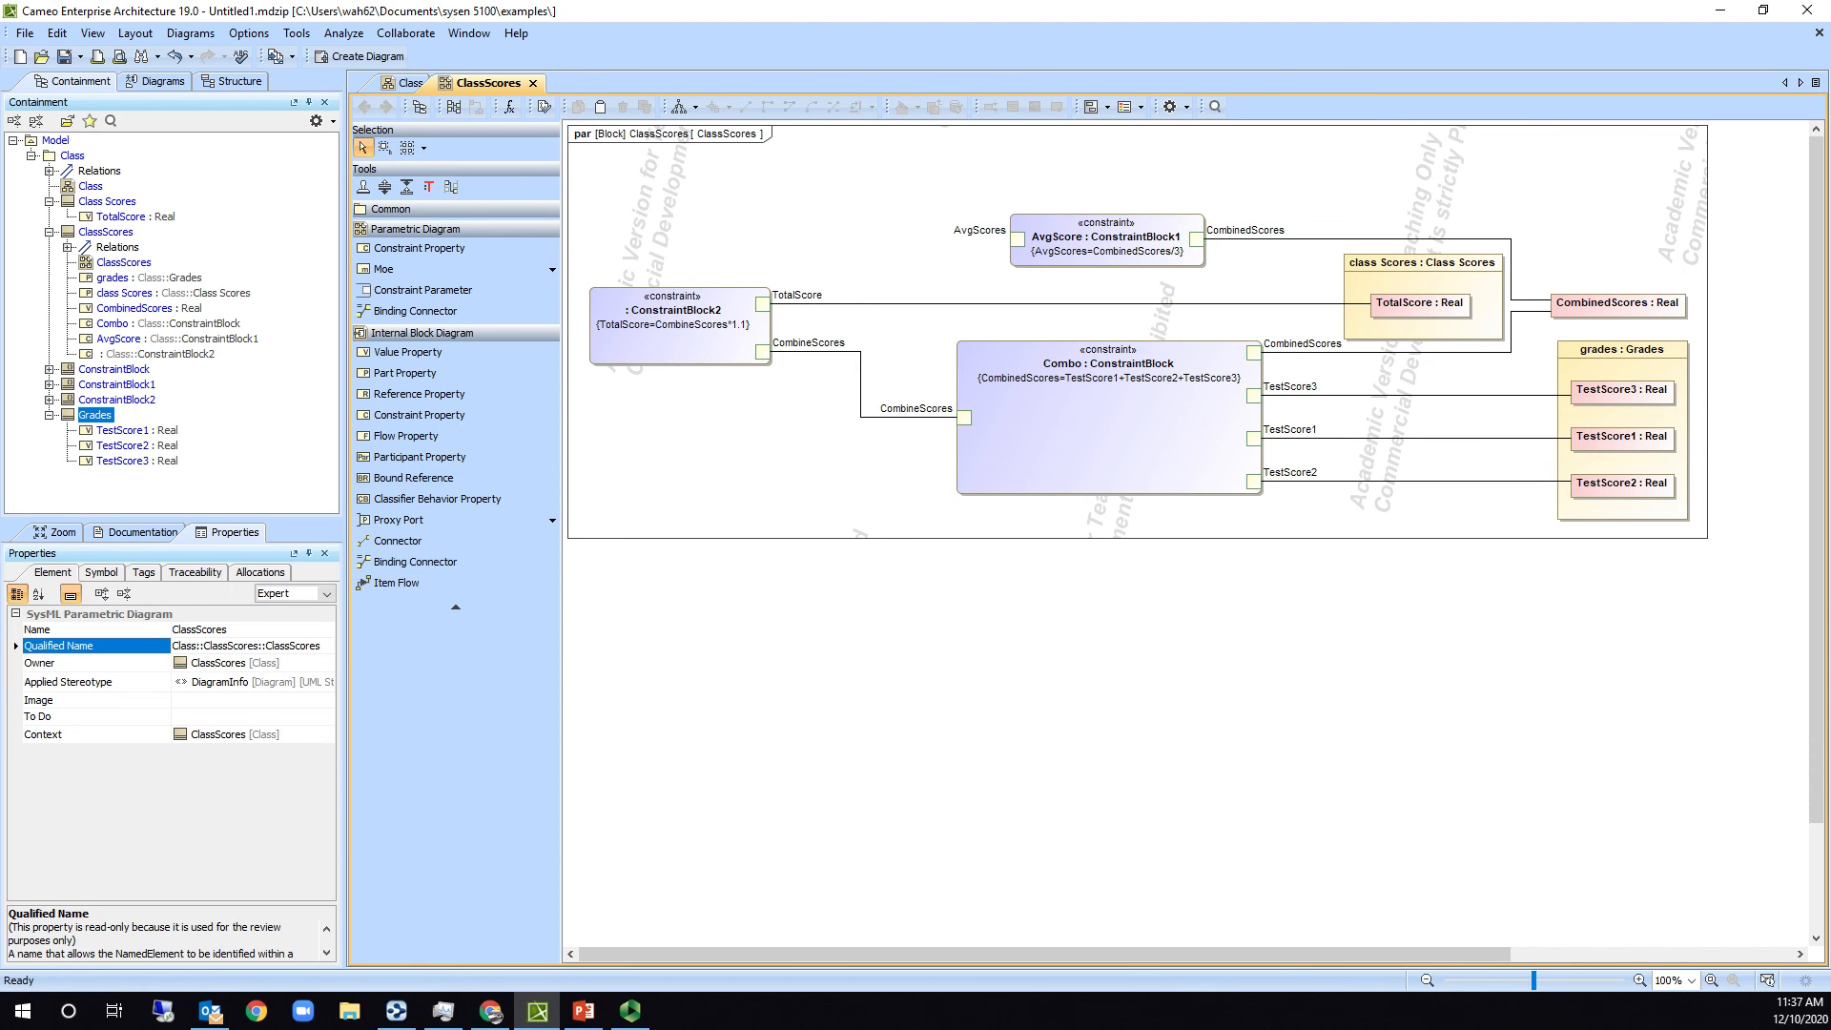
Switch to the PowerPoint slide show, minimizing the modeling window, and advance from the Demo slide to the Summary slide.
{"action": "key", "text": "alt+Tab"}
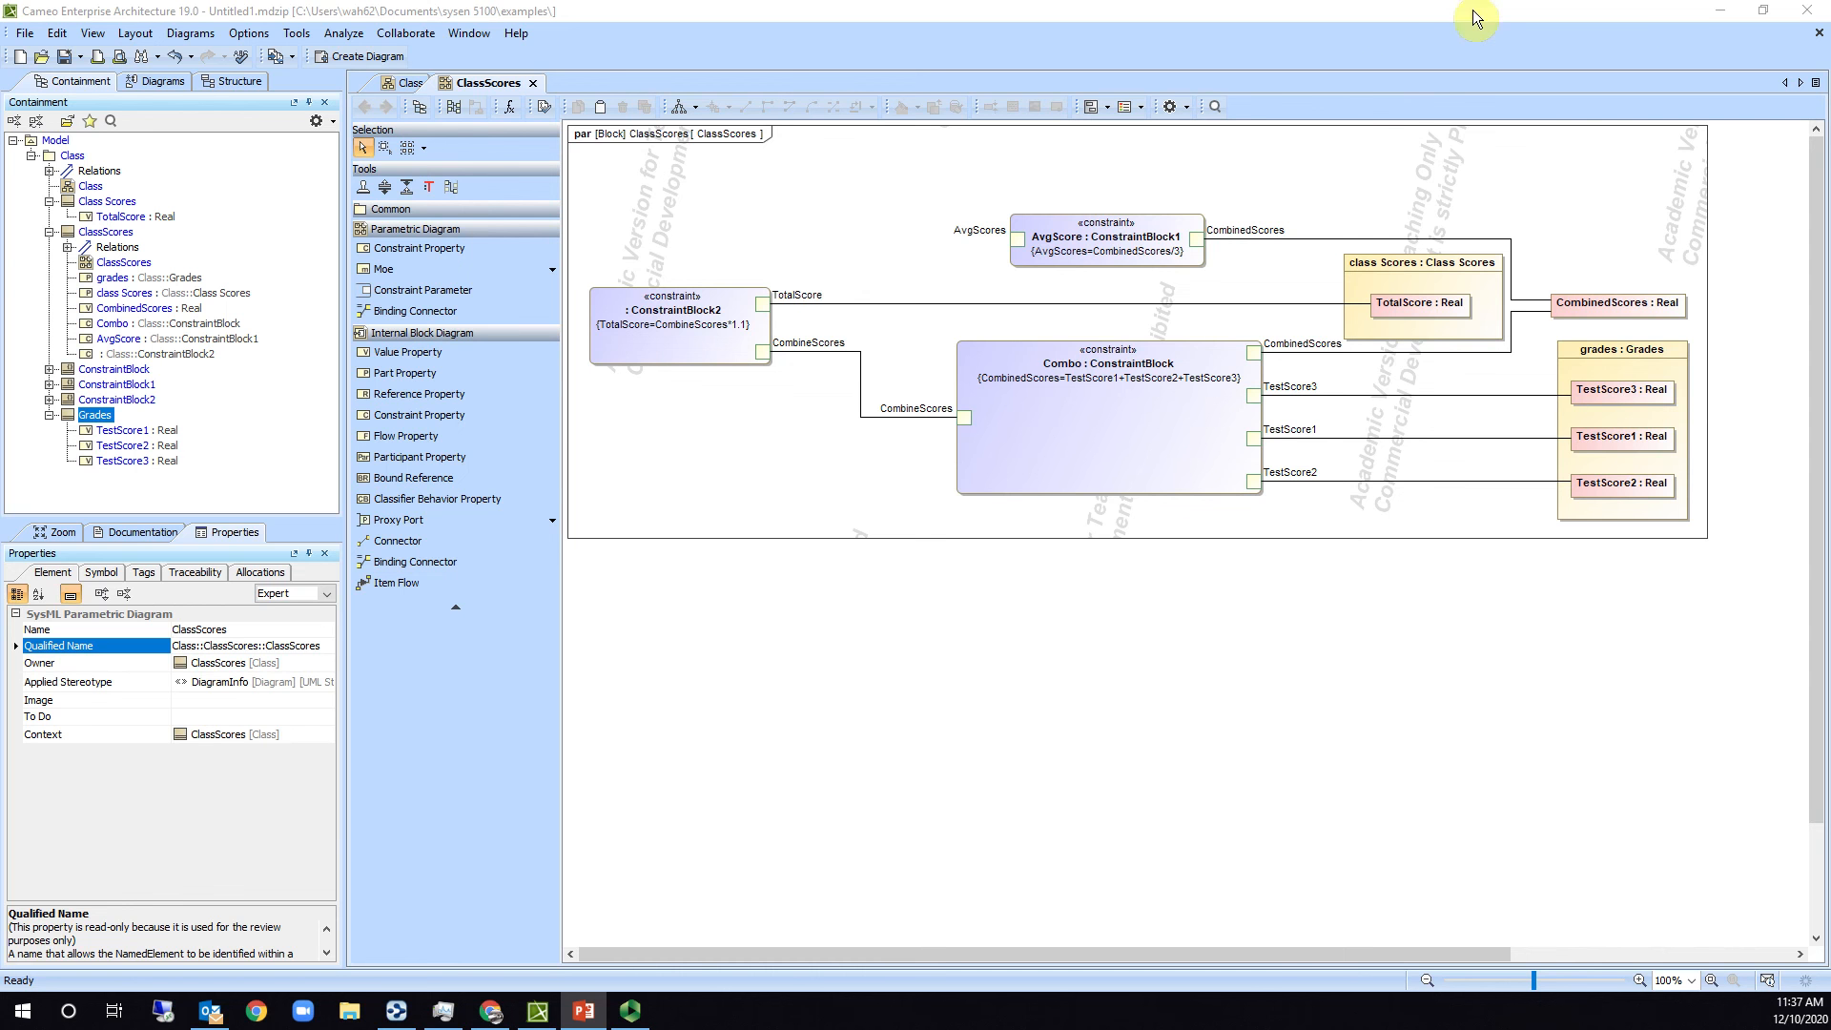
{"action": "left_click", "coordinate": [1720, 11]}
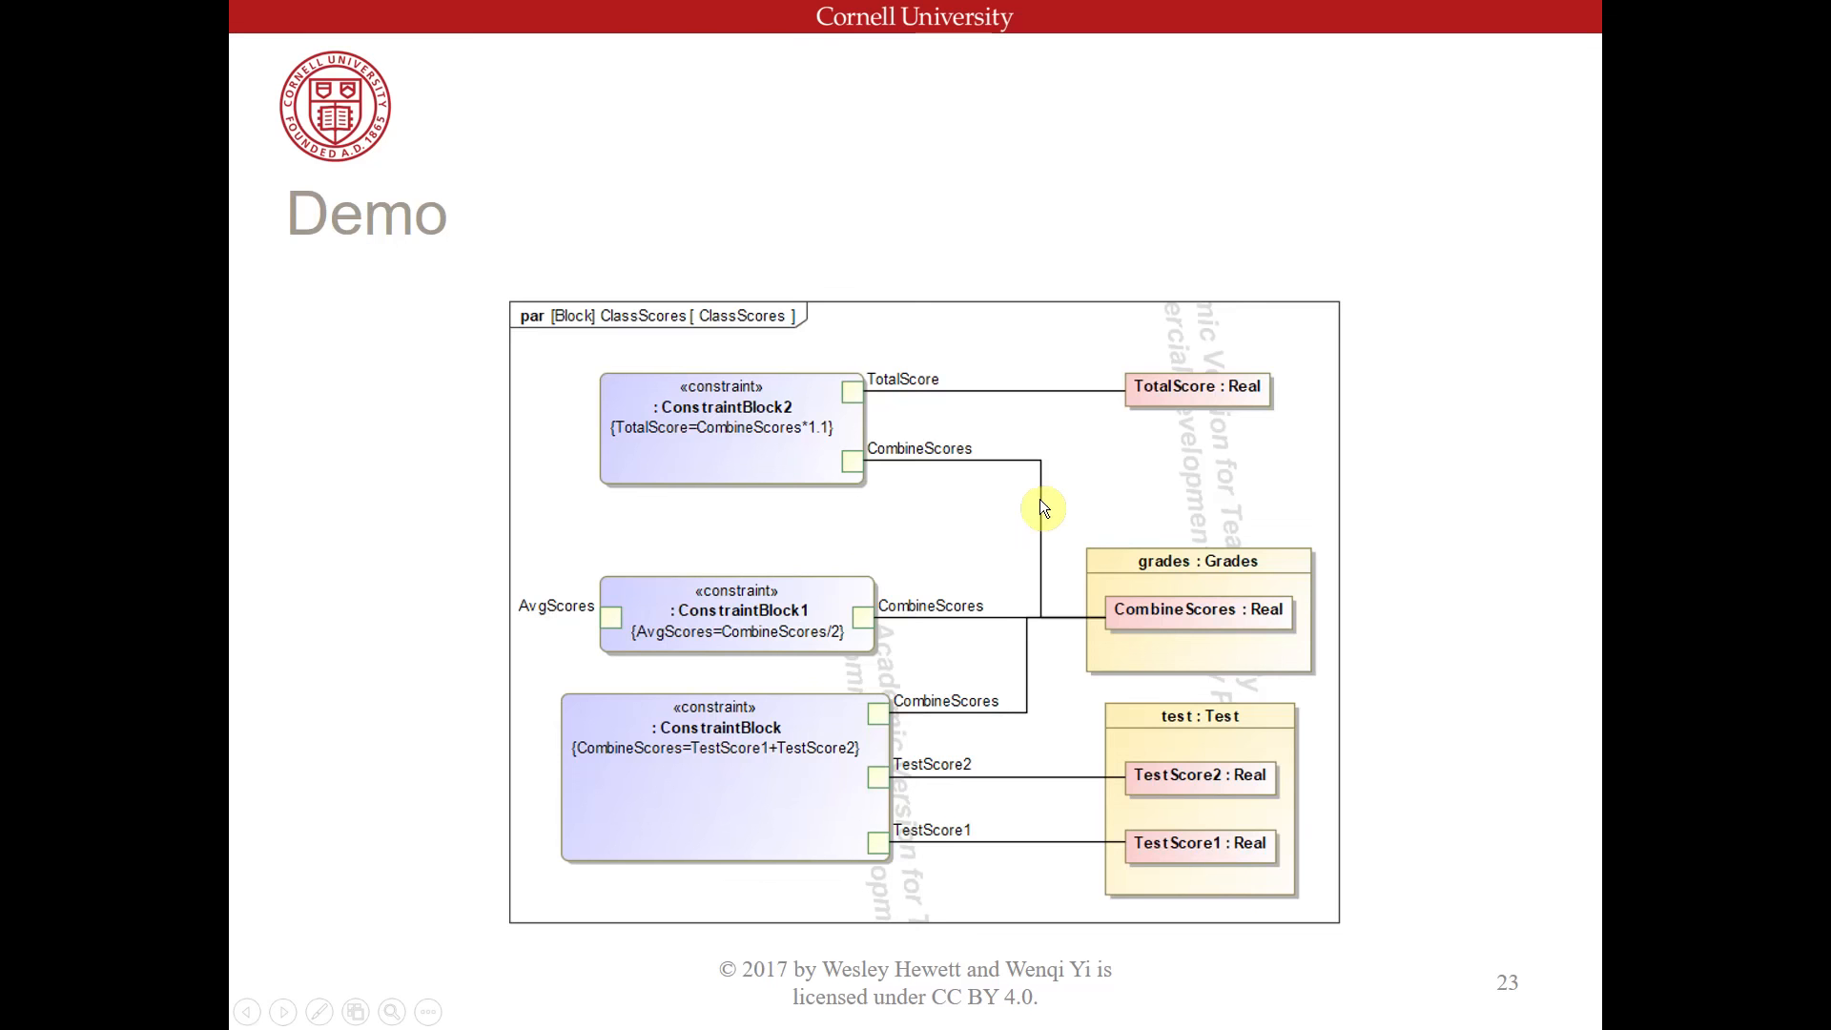
{"action": "left_click", "coordinate": [1052, 502]}
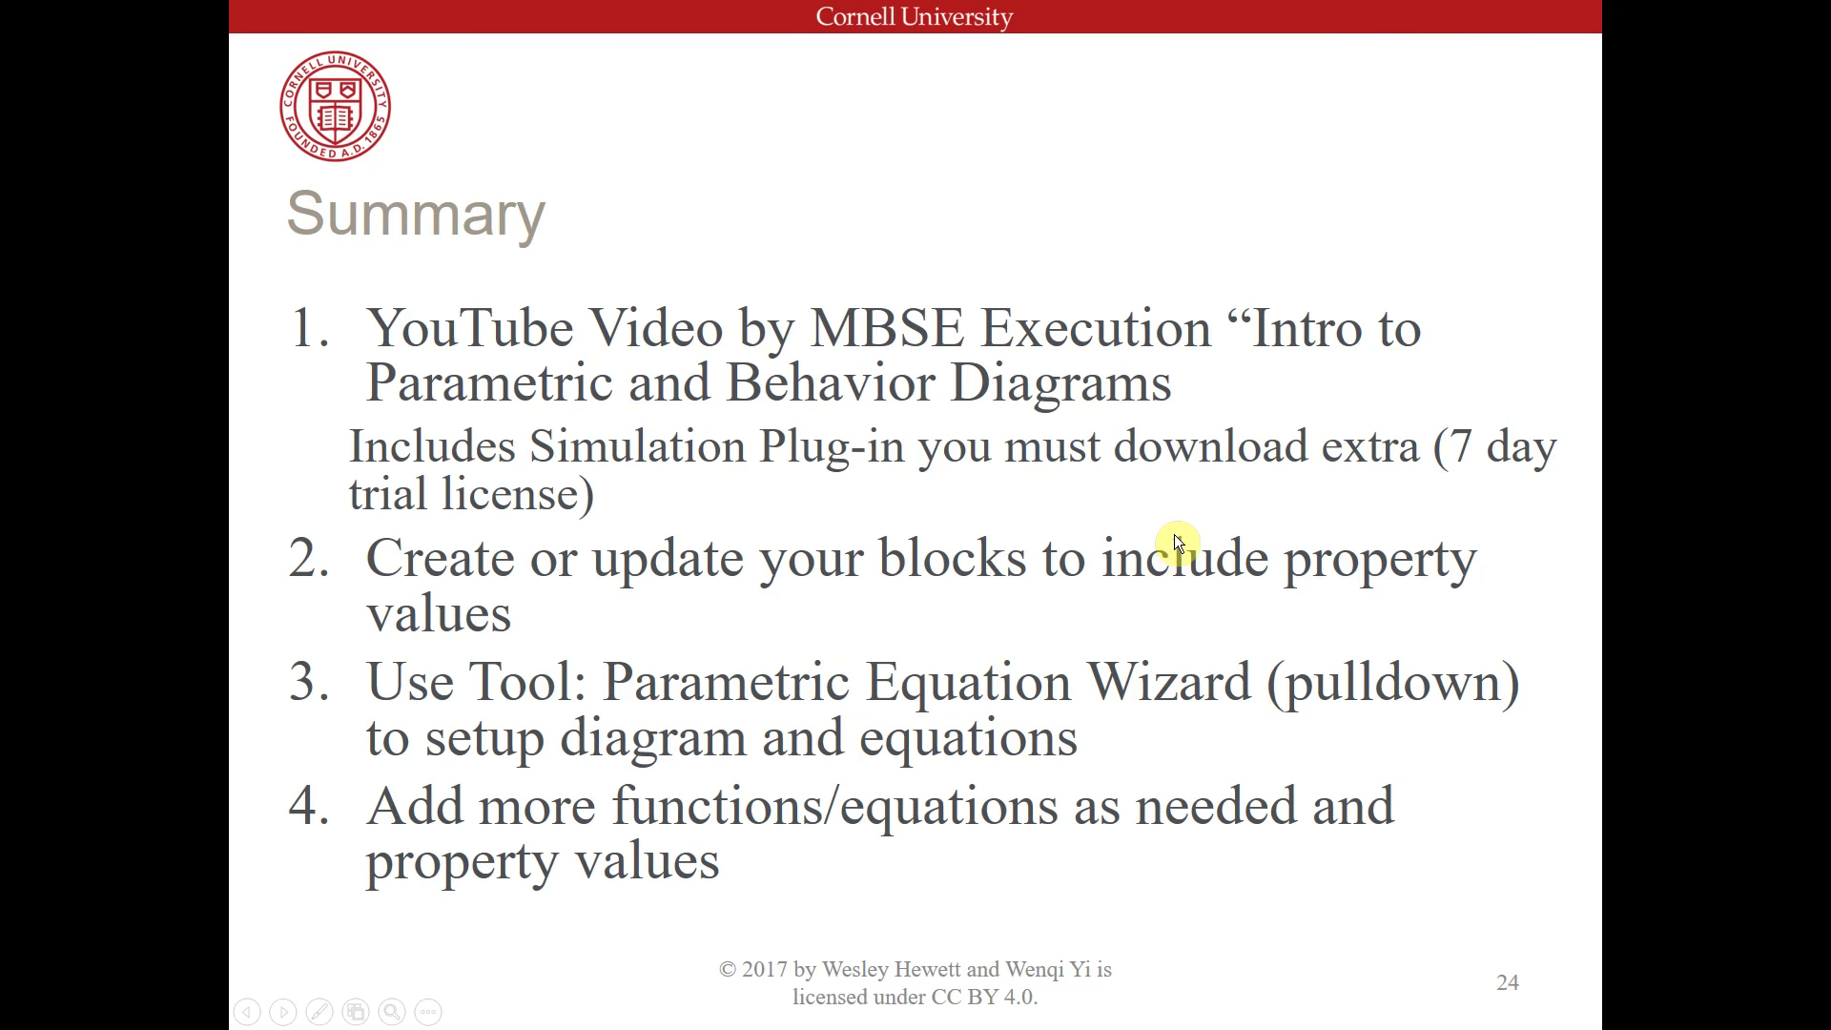